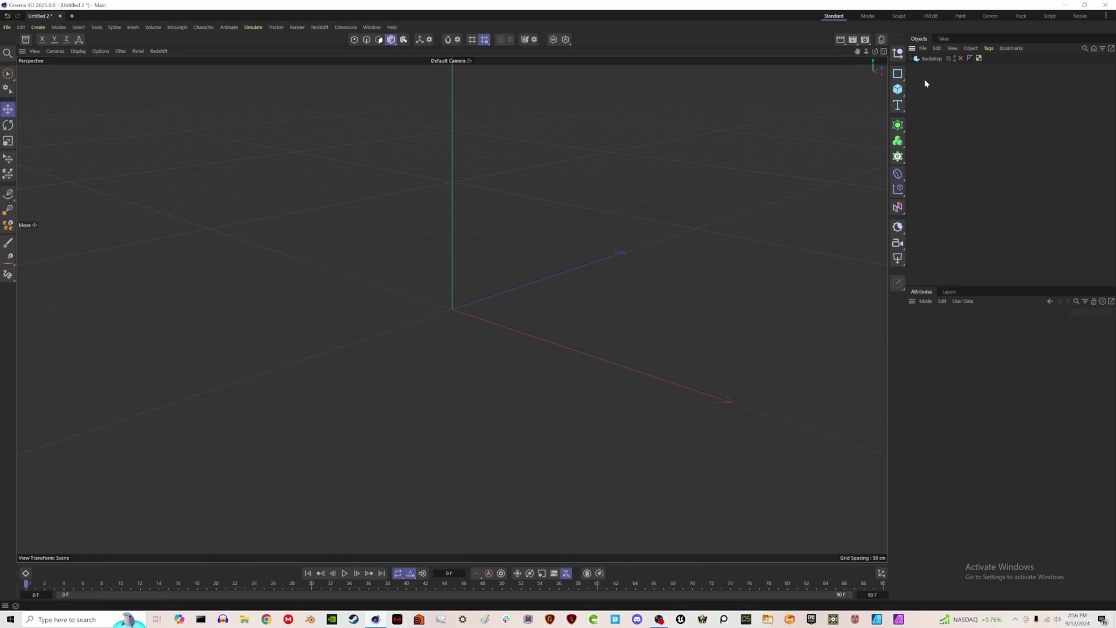
Step: Add a torus primitive to the scene and set its orientation to +Z
{"action": "left_click", "coordinate": [898, 89]}
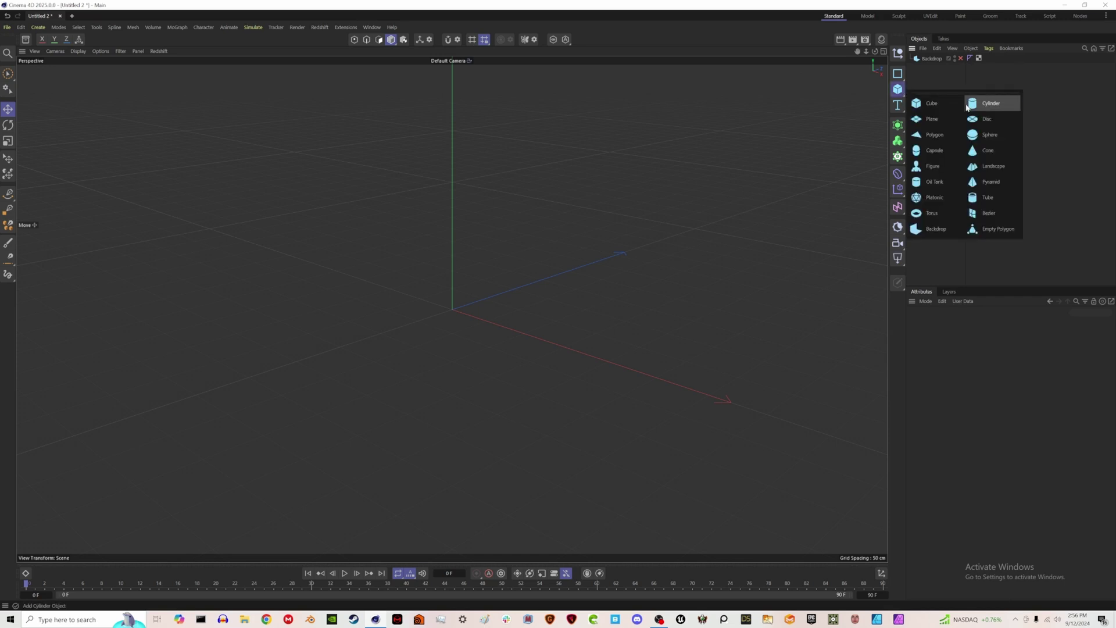
{"action": "left_click", "coordinate": [932, 213]}
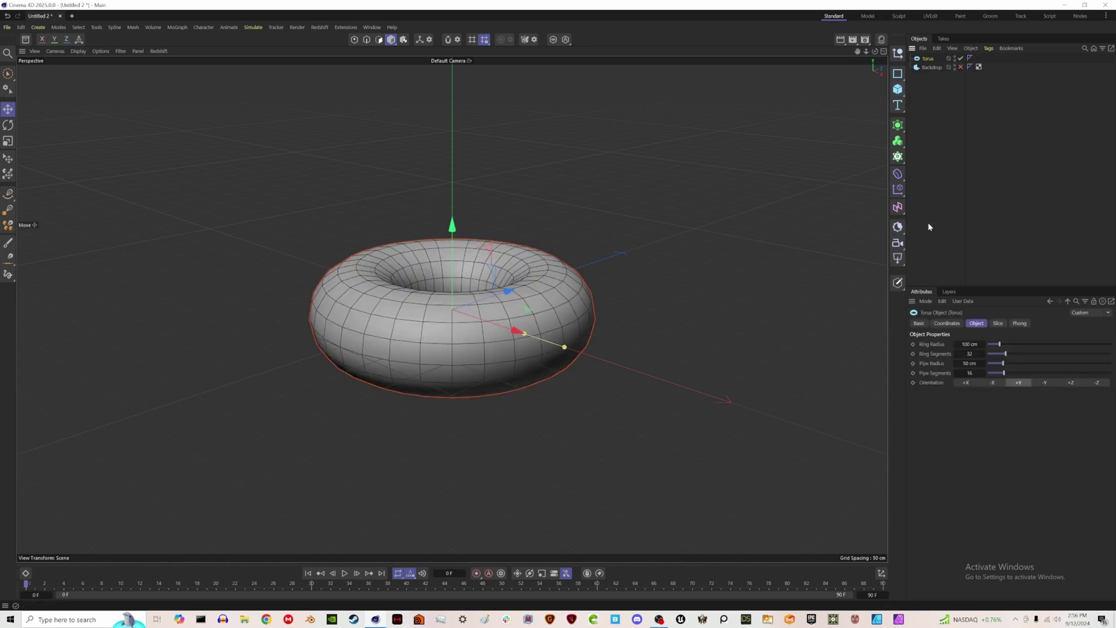
{"action": "left_click", "coordinate": [1052, 384]}
{"action": "left_click", "coordinate": [1068, 384]}
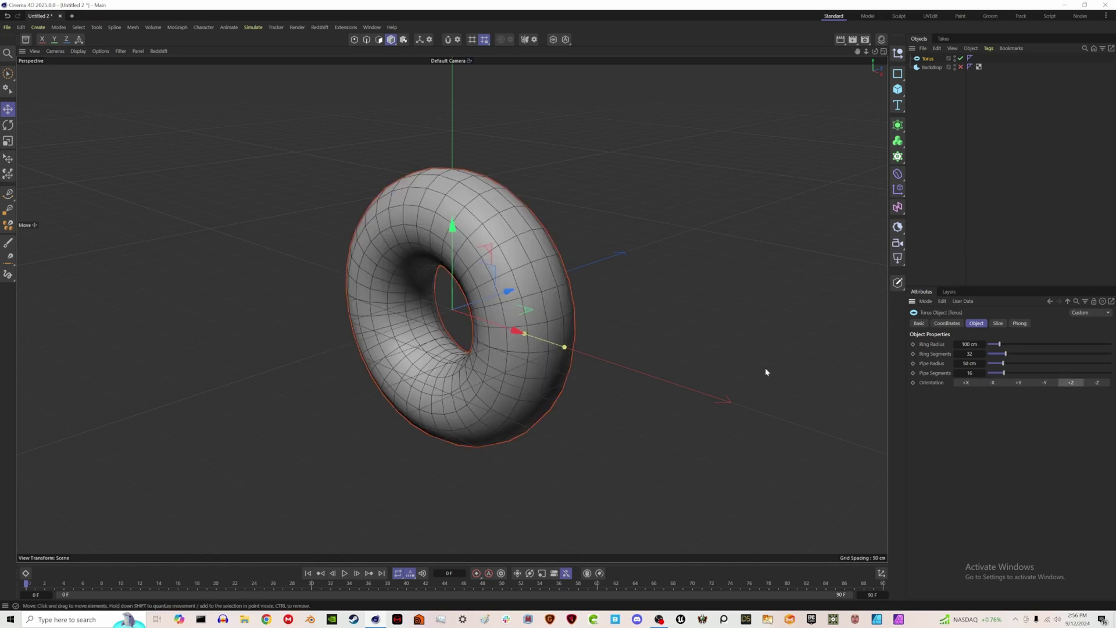
Step: Raise the torus above the grid and set its ring segments to 100 and pipe segments to 80
{"action": "left_click_drag", "start_coordinate": [453, 227], "coordinate": [488, 148]}
{"action": "middle_click_drag", "start_coordinate": [509, 168], "coordinate": [505, 254], "text": "alt"}
{"action": "left_click_drag", "start_coordinate": [479, 253], "coordinate": [554, 226], "text": "alt"}
{"action": "middle_click_drag", "start_coordinate": [506, 232], "coordinate": [594, 228], "text": "alt"}
{"action": "left_click_drag", "start_coordinate": [594, 228], "coordinate": [555, 250], "text": "alt"}
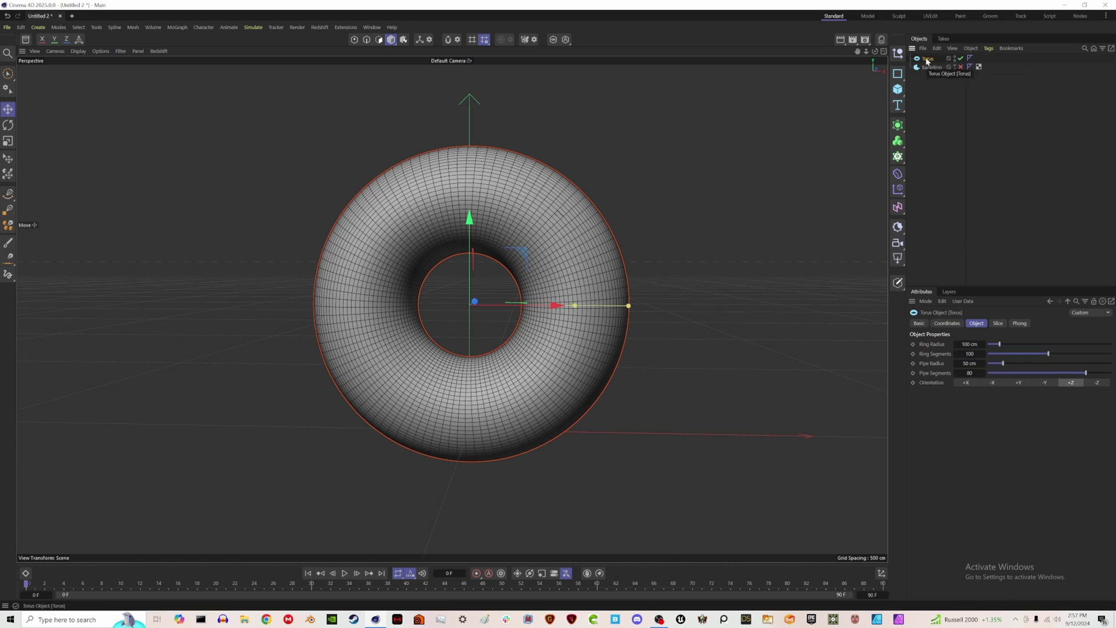
Step: Make the torus editable and loop-select the circular edge loop around the middle of its front side
{"action": "key", "text": "c"}
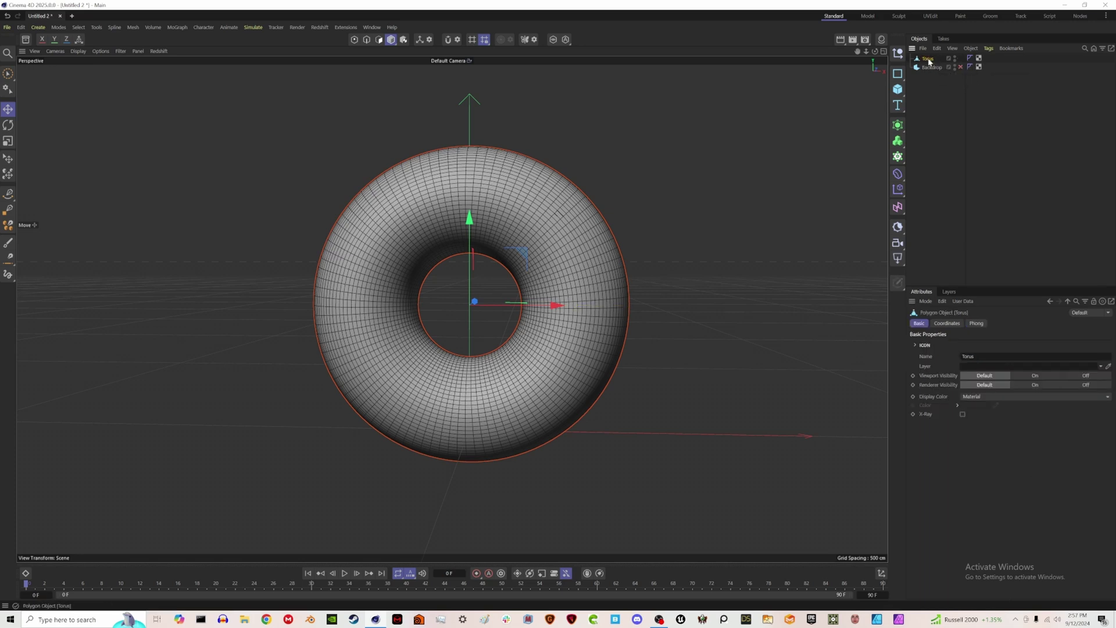
{"action": "left_click", "coordinate": [368, 41]}
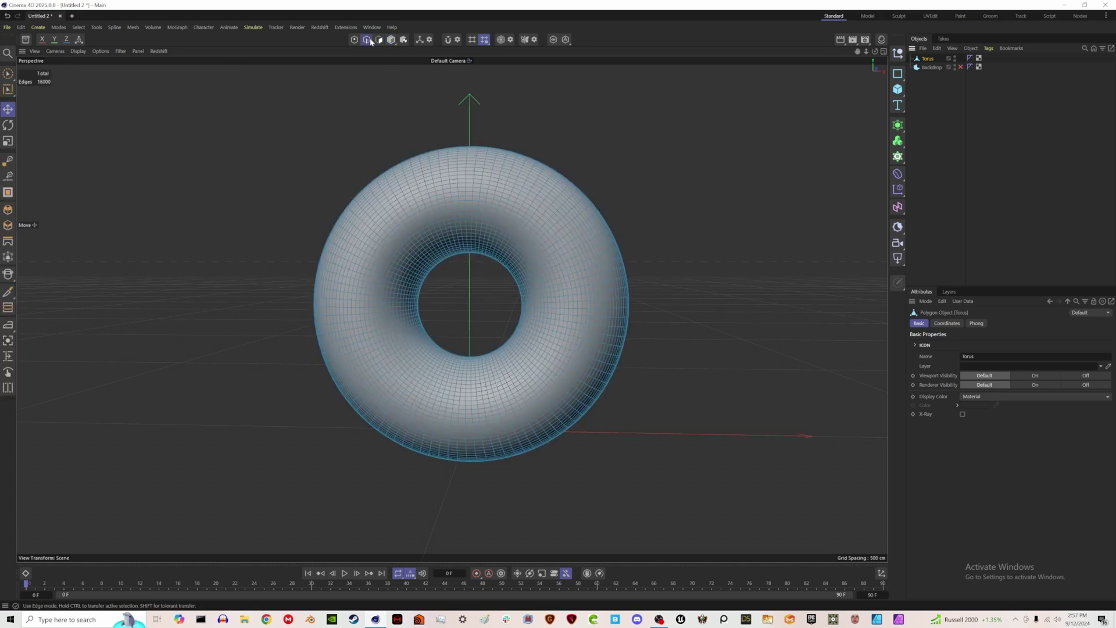
{"action": "left_click", "coordinate": [12, 91]}
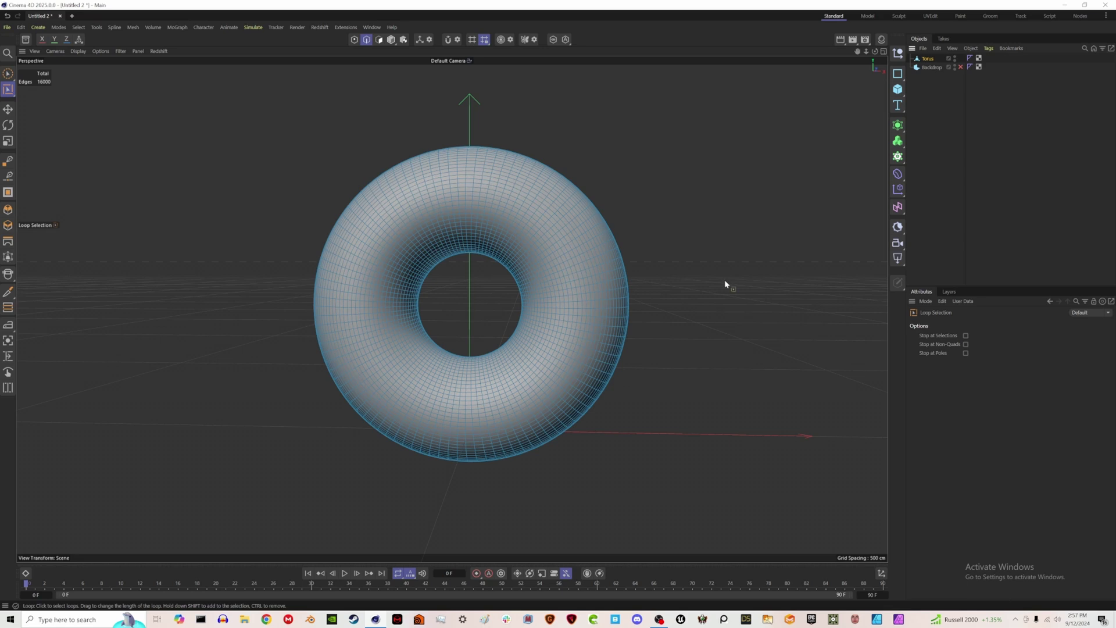
{"action": "left_click", "coordinate": [575, 256]}
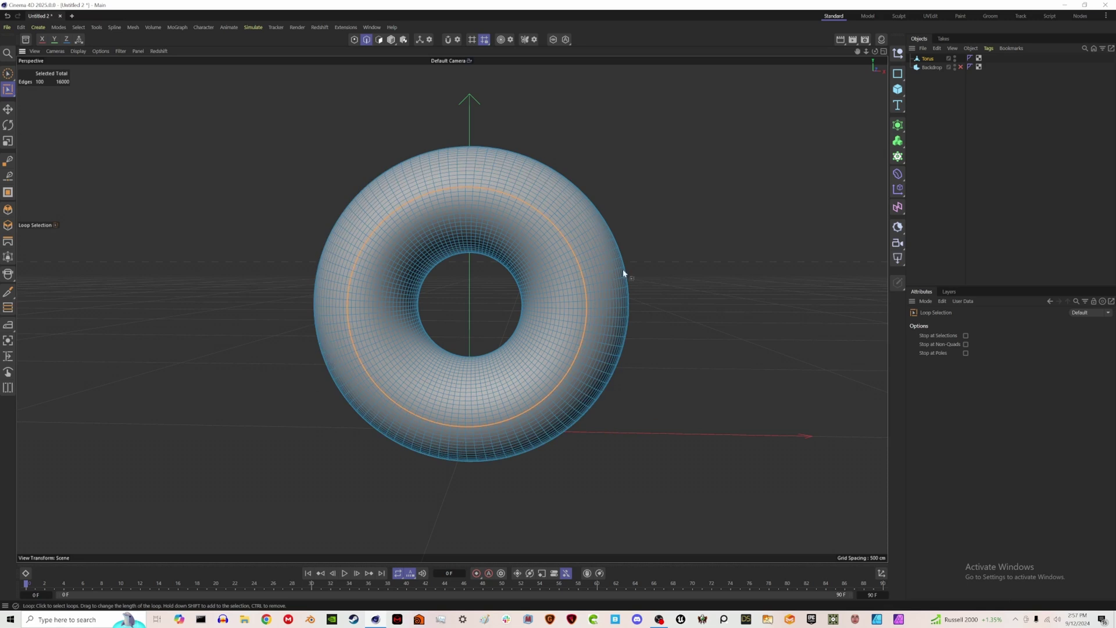
Step: Add six cross-section edge loops spaced around the torus to the selection and store it as an edge selection
{"action": "left_click", "coordinate": [542, 193], "text": "shift"}
{"action": "left_click", "coordinate": [395, 197], "text": "shift"}
{"action": "left_click", "coordinate": [366, 300], "text": "shift"}
{"action": "left_click", "coordinate": [567, 294], "text": "shift"}
{"action": "left_click", "coordinate": [407, 388], "text": "shift"}
{"action": "left_click", "coordinate": [529, 390], "text": "shift"}
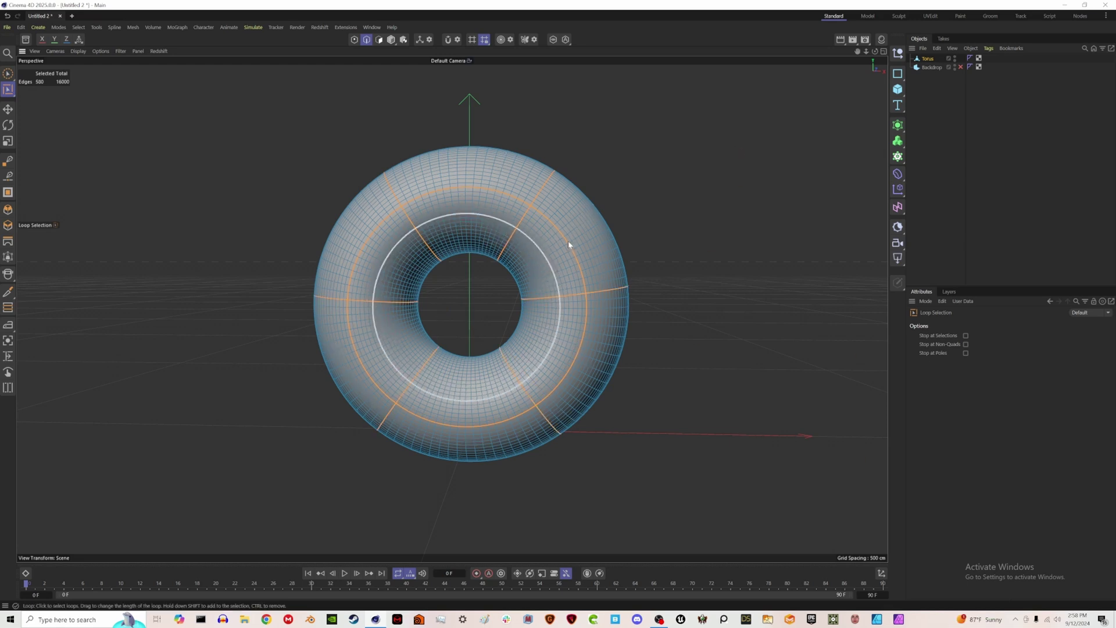
{"action": "left_click", "coordinate": [396, 211], "text": "shift"}
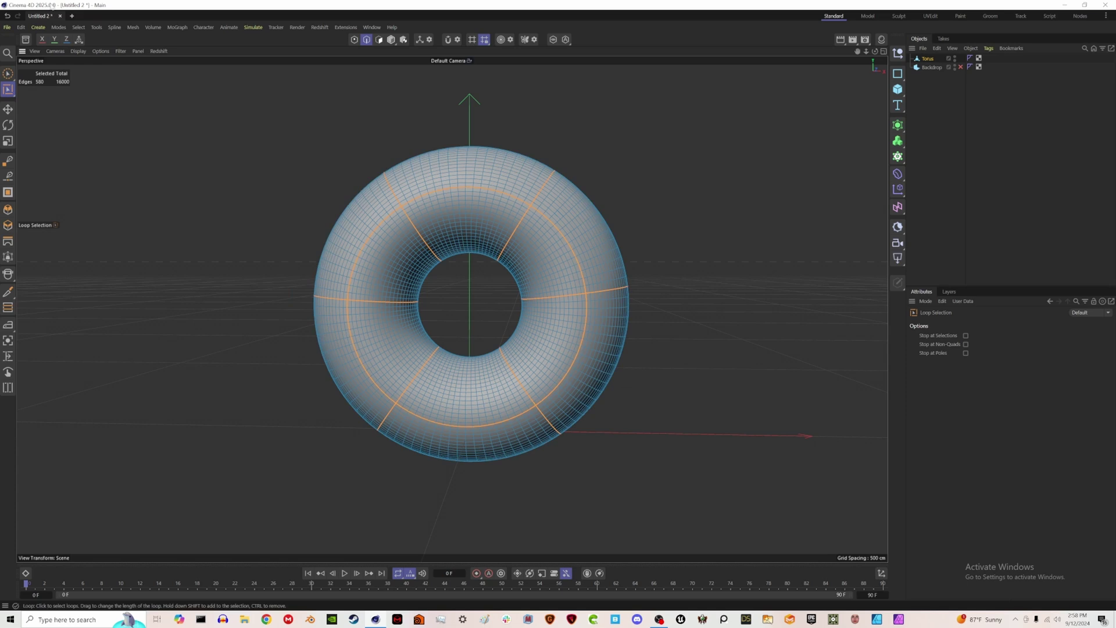
{"action": "left_click", "coordinate": [77, 28]}
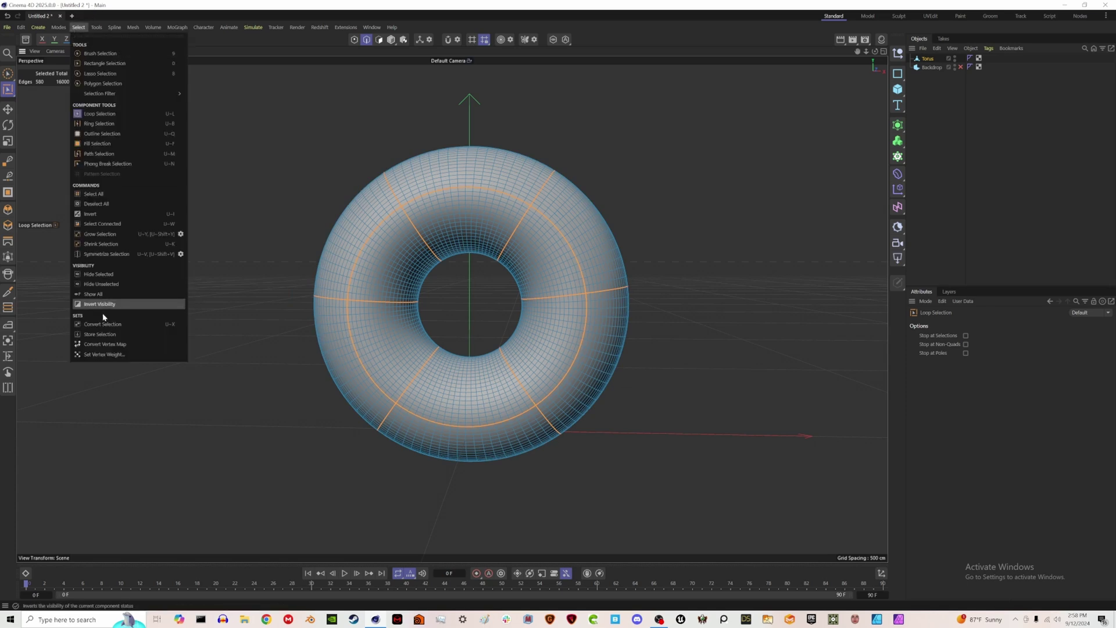
{"action": "left_click", "coordinate": [97, 334]}
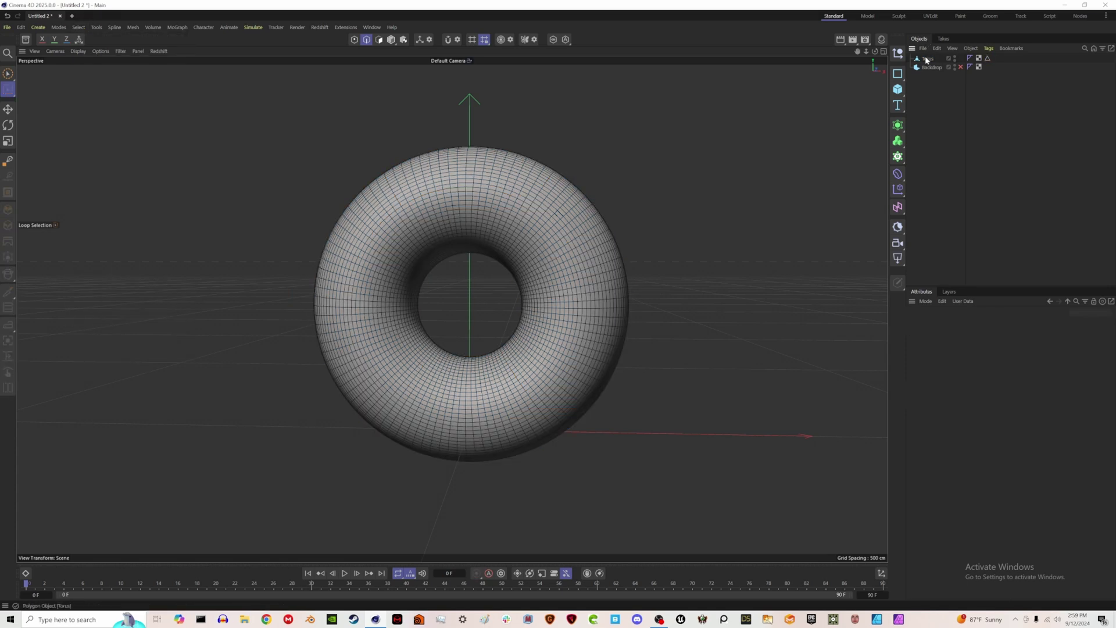
Step: Apply a Balloon simulation tag to the torus
{"action": "left_click", "coordinate": [943, 60]}
{"action": "right_click", "coordinate": [946, 62]}
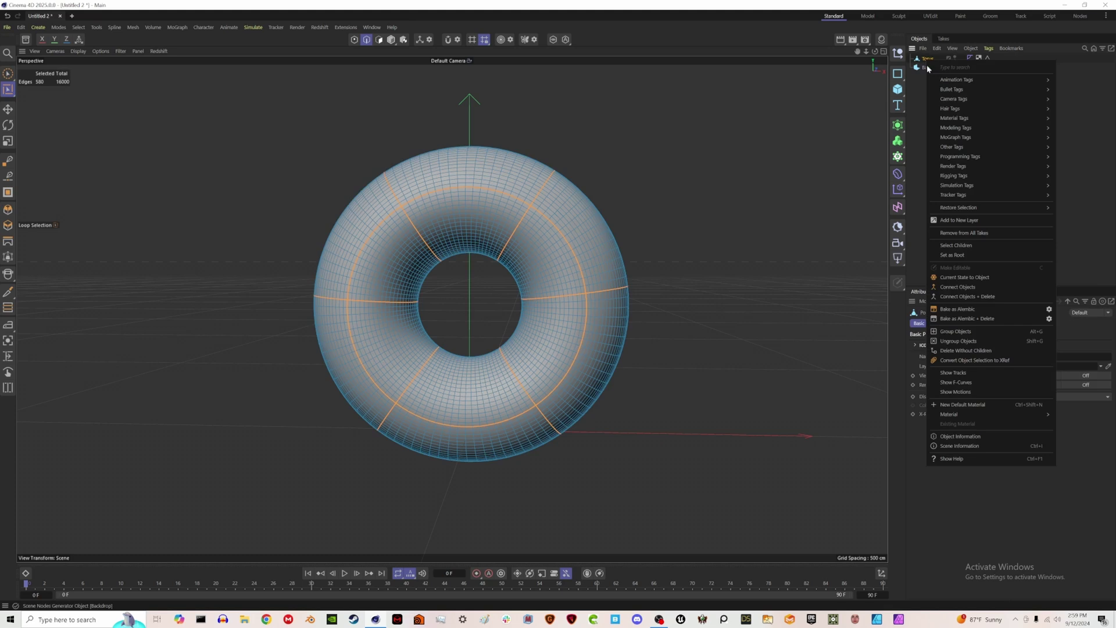
{"action": "mouse_move", "coordinate": [980, 185]}
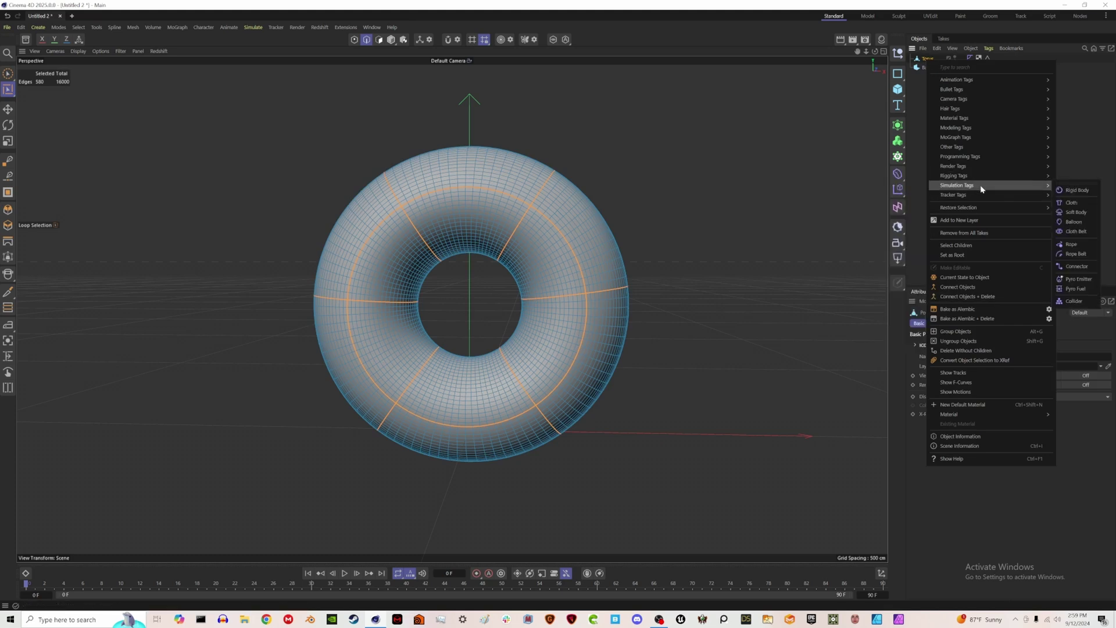
{"action": "left_click", "coordinate": [1075, 221]}
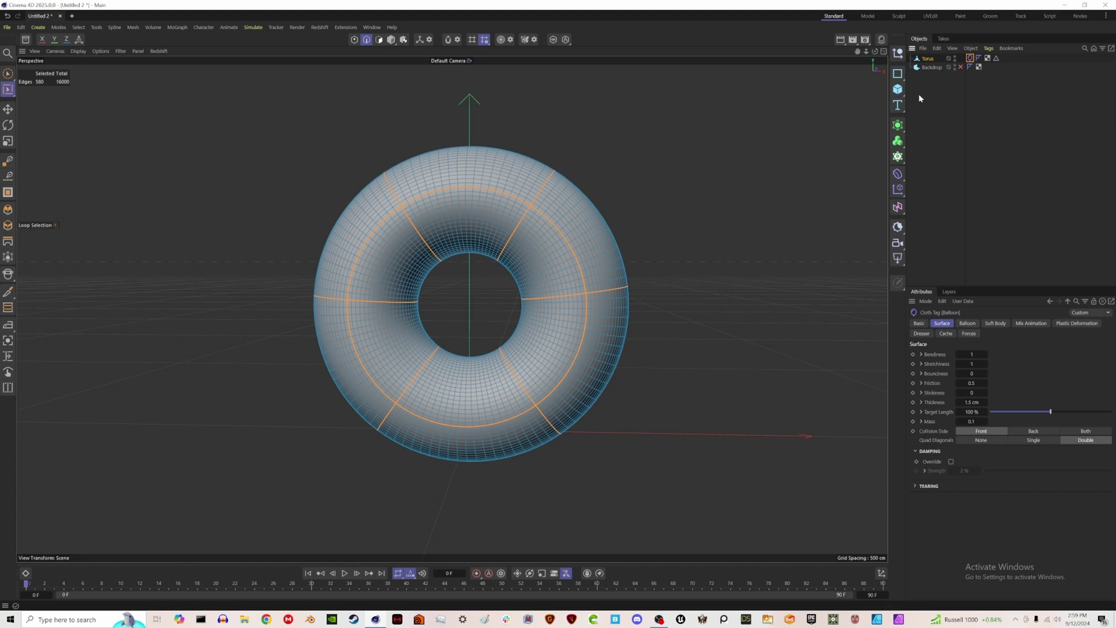
Step: Add a Vertex Map tag to the torus and enable fields for it
{"action": "right_click", "coordinate": [928, 59]}
{"action": "mouse_move", "coordinate": [956, 158]}
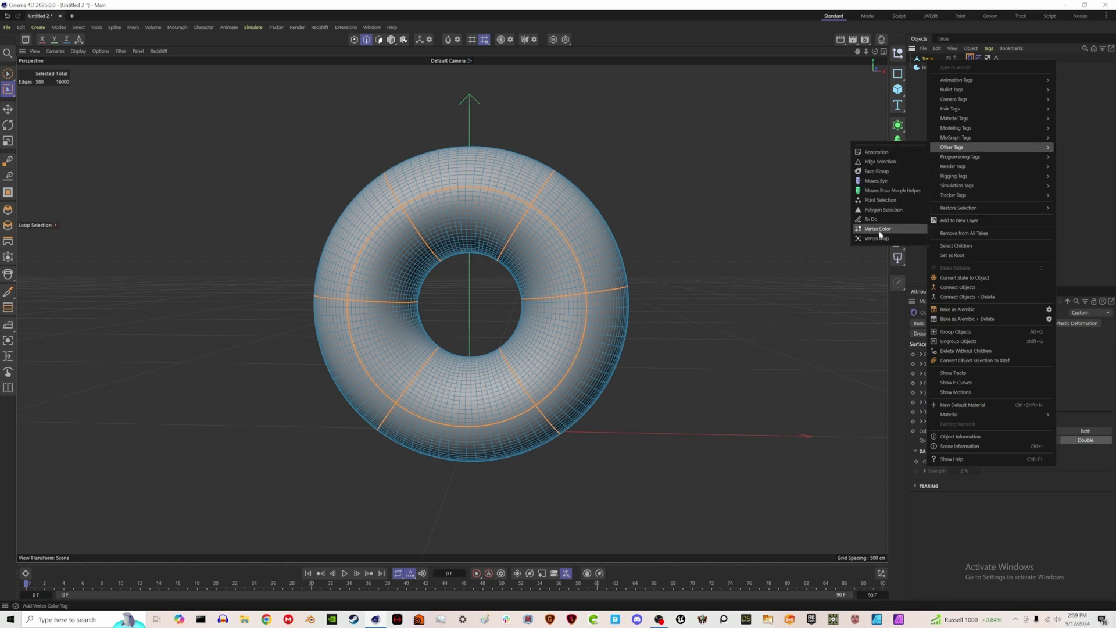
{"action": "left_click", "coordinate": [878, 239]}
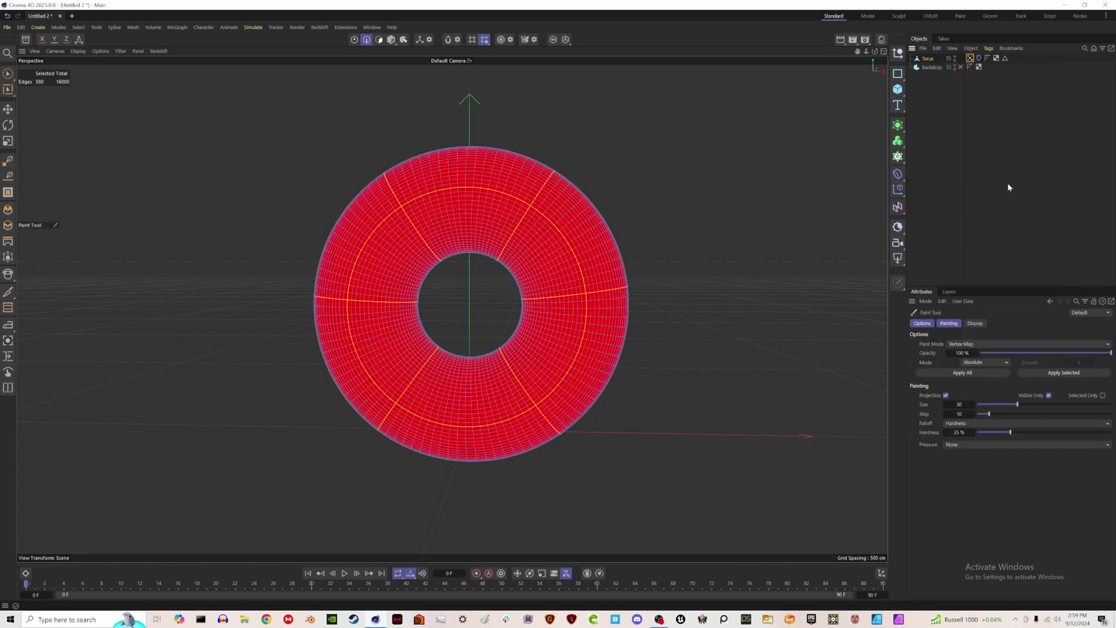
{"action": "left_click", "coordinate": [970, 58]}
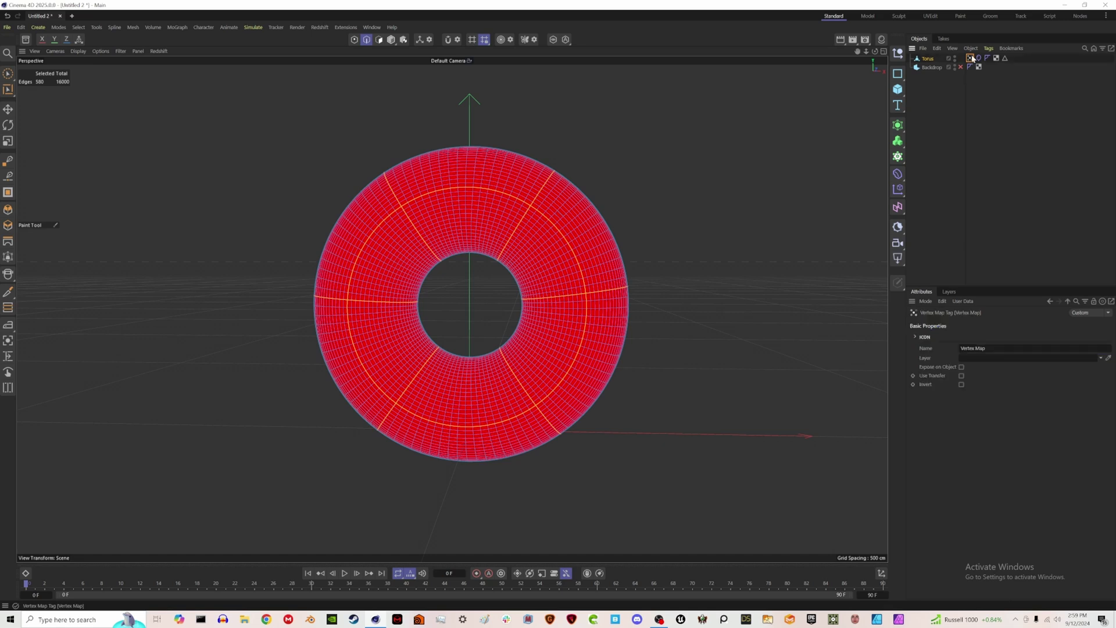
{"action": "left_click", "coordinate": [962, 376]}
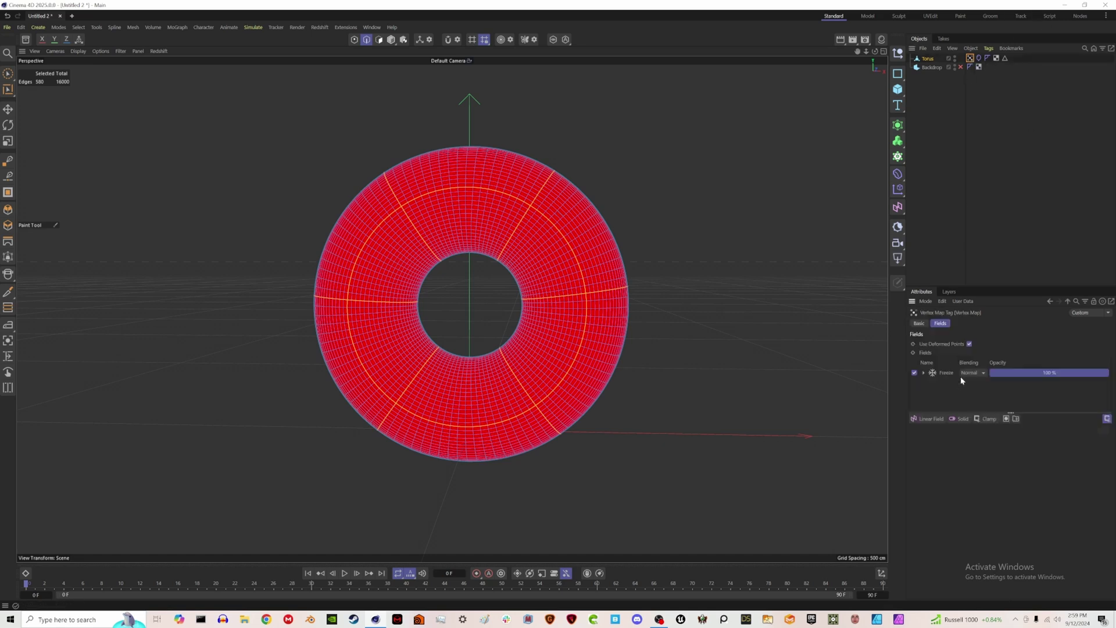
Step: Replace the Freeze layer in the vertex map's fields with the torus's stored edge selection
{"action": "left_click", "coordinate": [941, 374]}
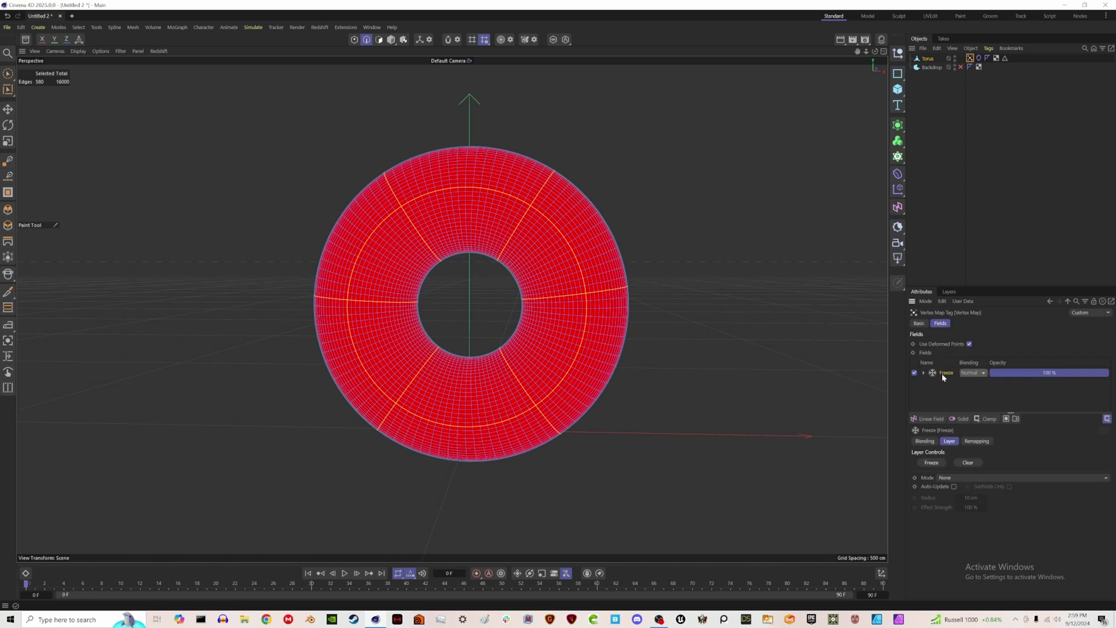
{"action": "key", "text": "Delete"}
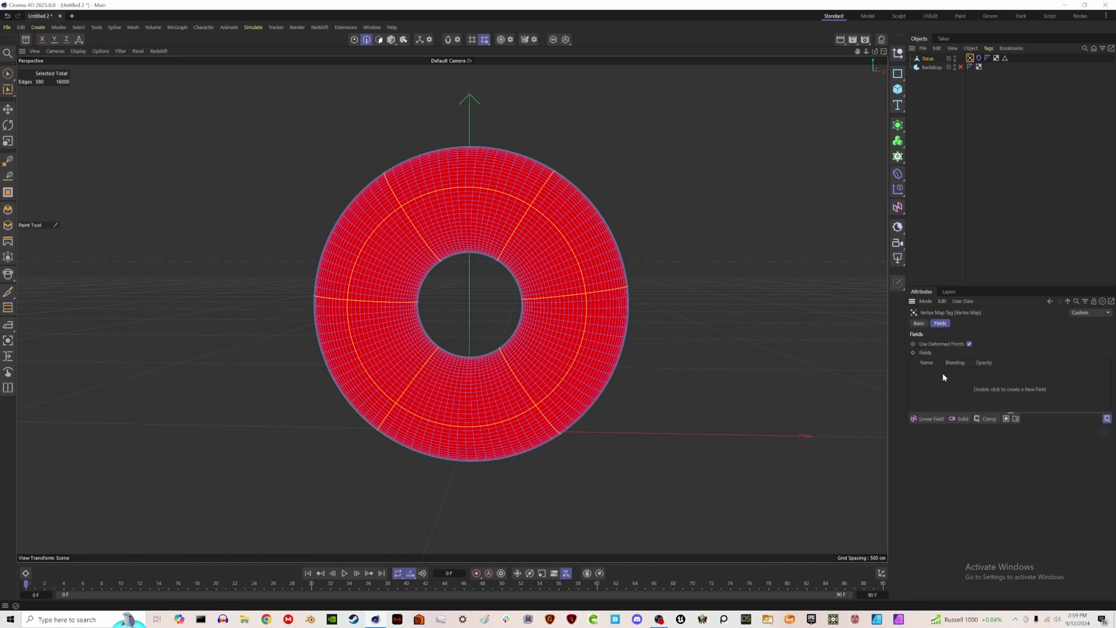
{"action": "left_click", "coordinate": [1005, 58]}
{"action": "left_click_drag", "start_coordinate": [984, 162], "coordinate": [934, 391]}
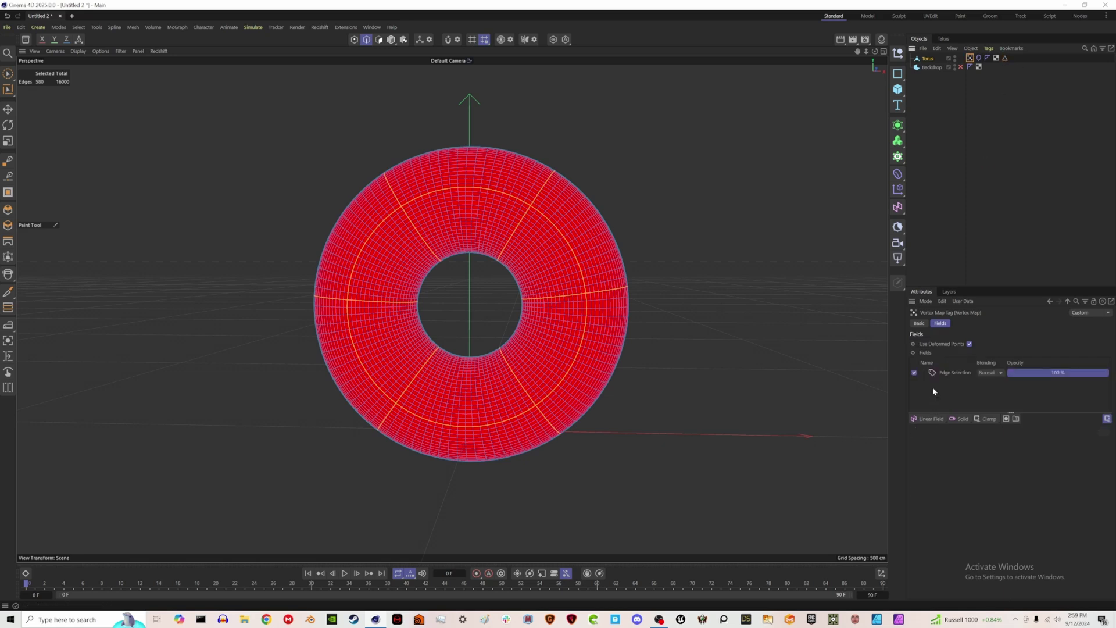
{"action": "left_click", "coordinate": [954, 150]}
{"action": "left_click", "coordinate": [969, 58]}
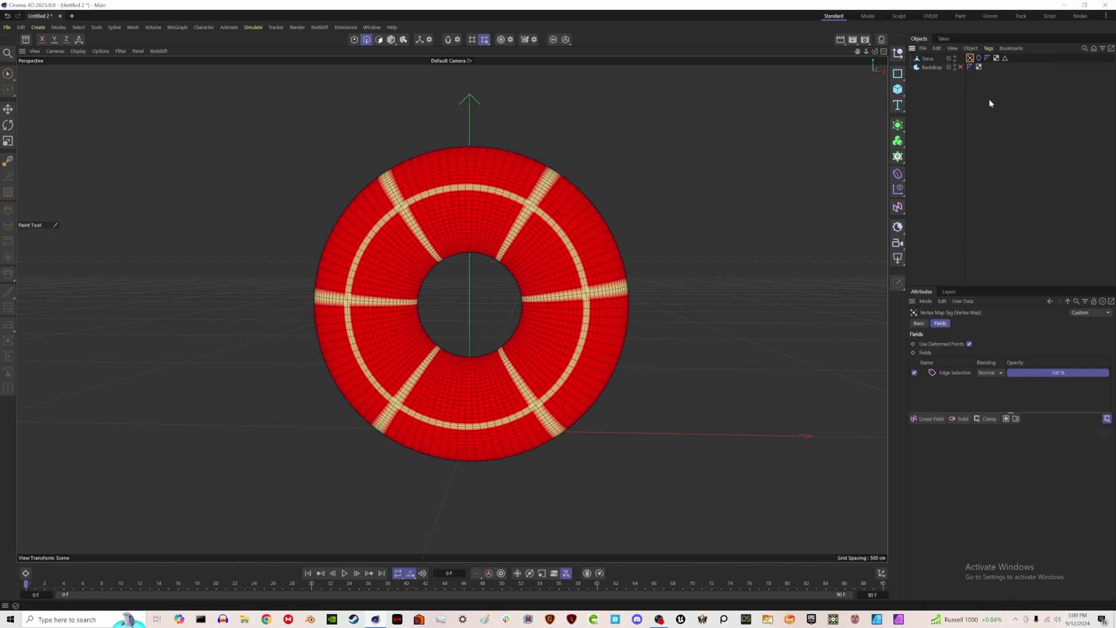
Step: Set the balloon tag's surface bendiness to 300, stretchiness to 10, thickness to 0.5 cm and target length to 120%
{"action": "left_click", "coordinate": [979, 58]}
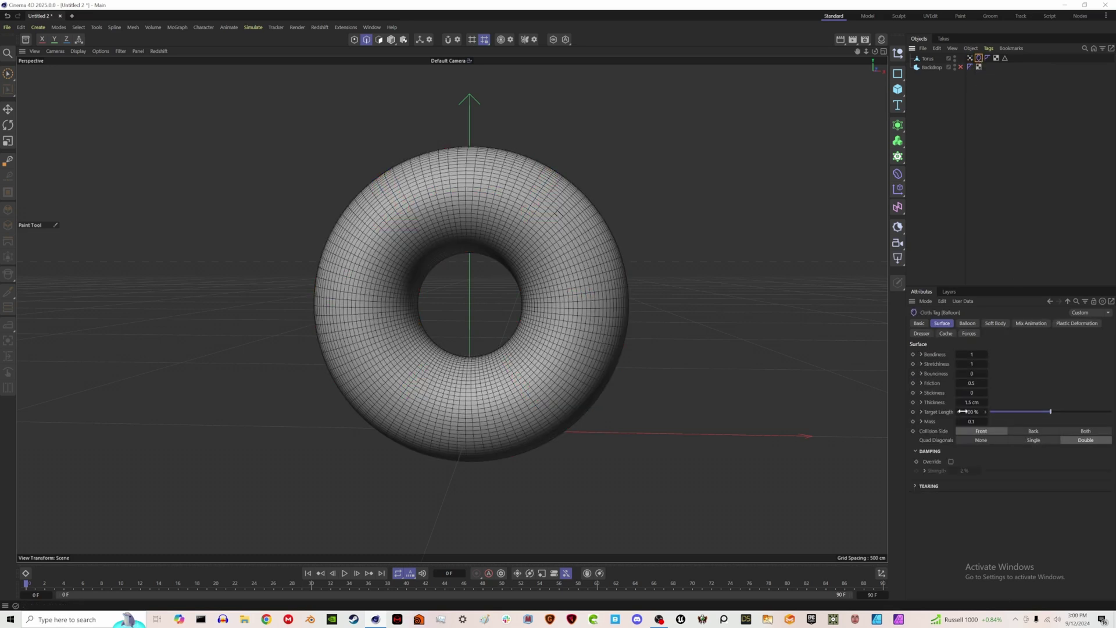
{"action": "left_click", "coordinate": [985, 354]}
{"action": "type", "text": "300"}
{"action": "key", "text": "Return"}
{"action": "left_click", "coordinate": [970, 364]}
{"action": "type", "text": "10"}
{"action": "left_click", "coordinate": [972, 402]}
{"action": "type", "text": ".5"}
{"action": "key", "text": "Tab"}
{"action": "type", "text": "120"}
Step: Assign the vertex map to the tag's Target Length and Balloon maps, and set the overpressure to 3
{"action": "left_click", "coordinate": [922, 412]}
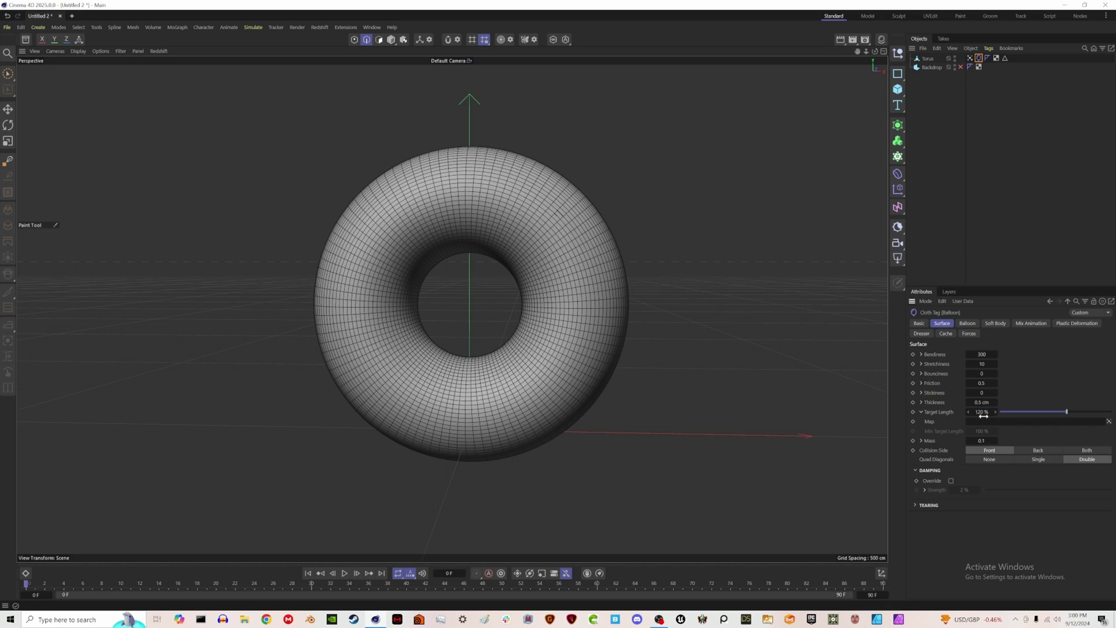
{"action": "left_click_drag", "start_coordinate": [969, 58], "coordinate": [978, 423]}
{"action": "left_click", "coordinate": [968, 324]}
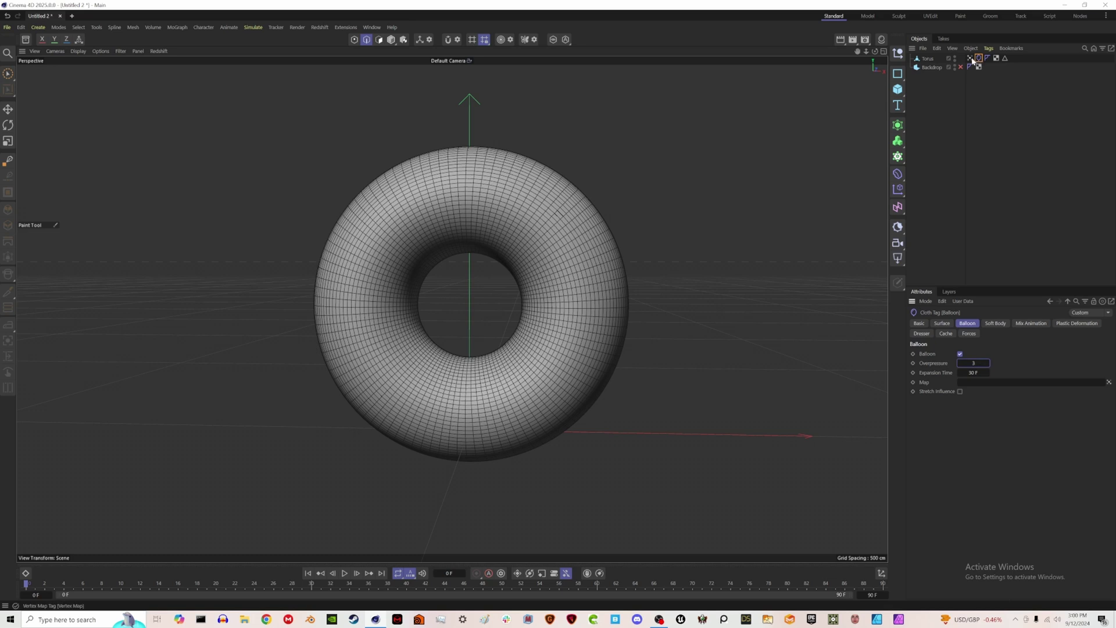
{"action": "left_click_drag", "start_coordinate": [973, 60], "coordinate": [977, 383]}
Step: Enable mixing animation with pins on the balloon tag, using the vertex map and an influence of 45%
{"action": "left_click", "coordinate": [1026, 326]}
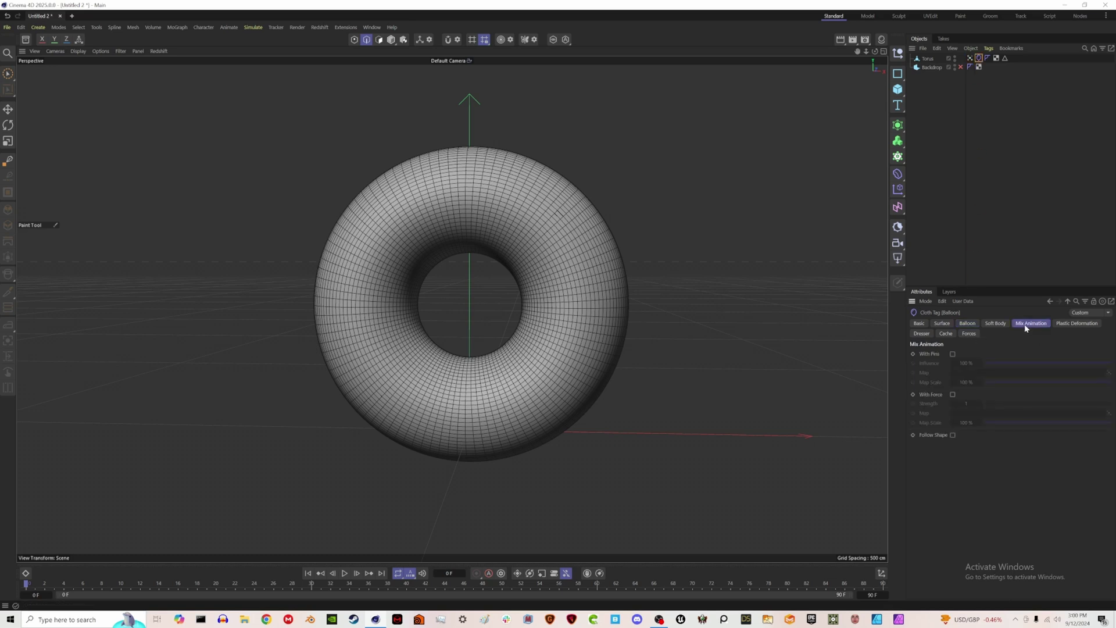
{"action": "left_click", "coordinate": [953, 354]}
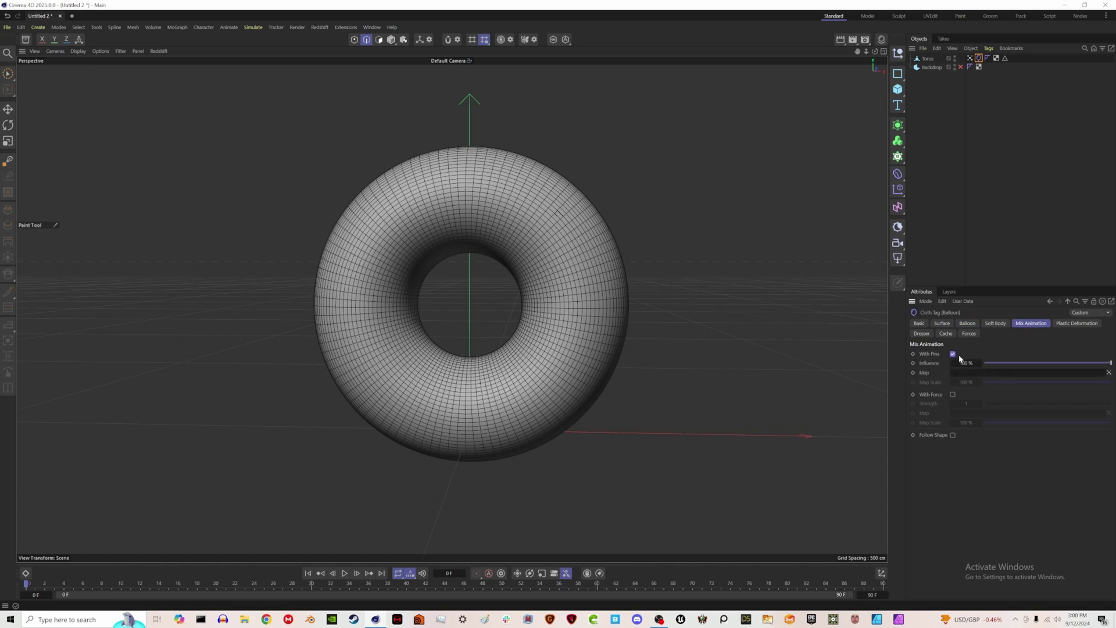
{"action": "left_click_drag", "start_coordinate": [970, 59], "coordinate": [977, 373]}
{"action": "left_click", "coordinate": [1043, 363]}
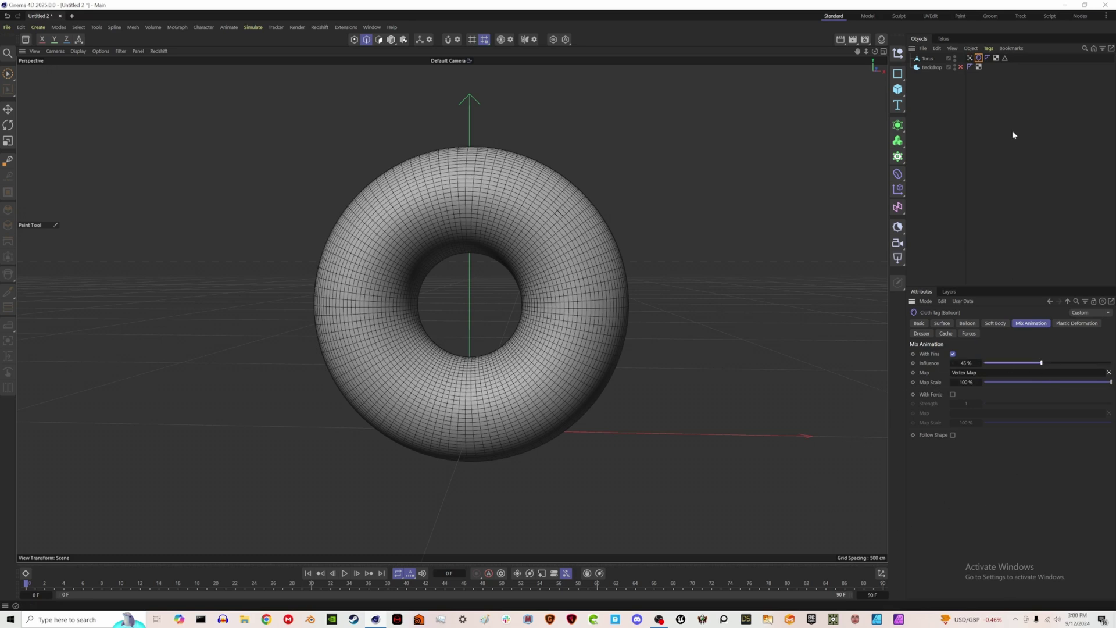
{"action": "left_click", "coordinate": [1002, 152]}
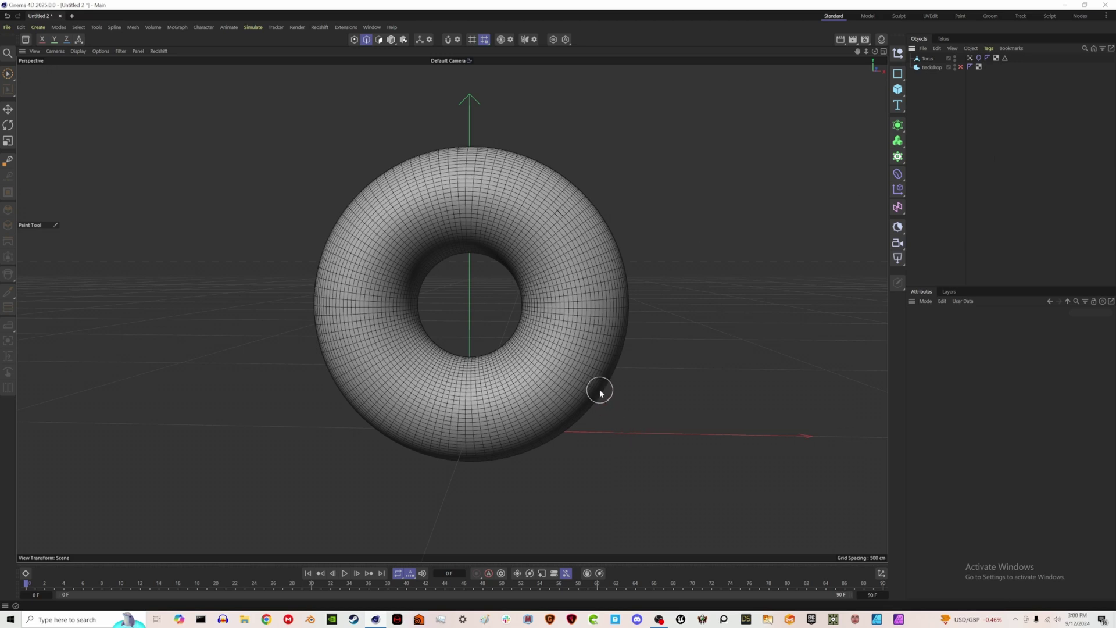
Step: Set the gravity in the project's simulation scene settings to 0 cm
{"action": "key", "text": "ctrl+d"}
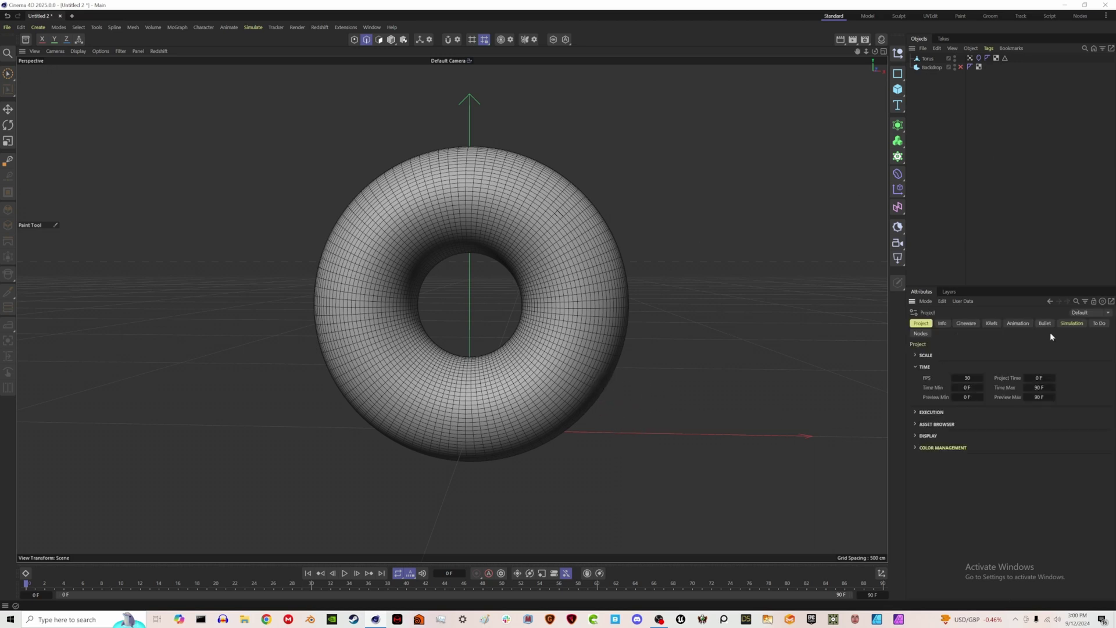
{"action": "left_click", "coordinate": [1072, 324]}
{"action": "left_click", "coordinate": [920, 355]}
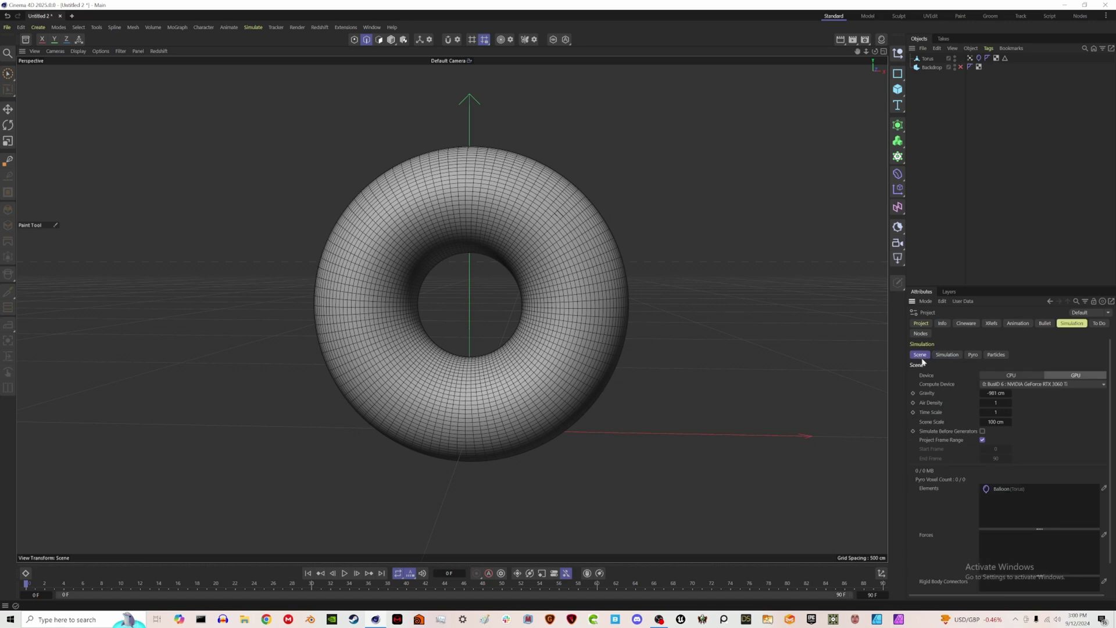
{"action": "double_click", "coordinate": [996, 393]}
{"action": "type", "text": "0"}
{"action": "key", "text": "Return"}
Step: Play the balloon simulation to check how the torus behaves, and return to the first frame
{"action": "left_click", "coordinate": [344, 573]}
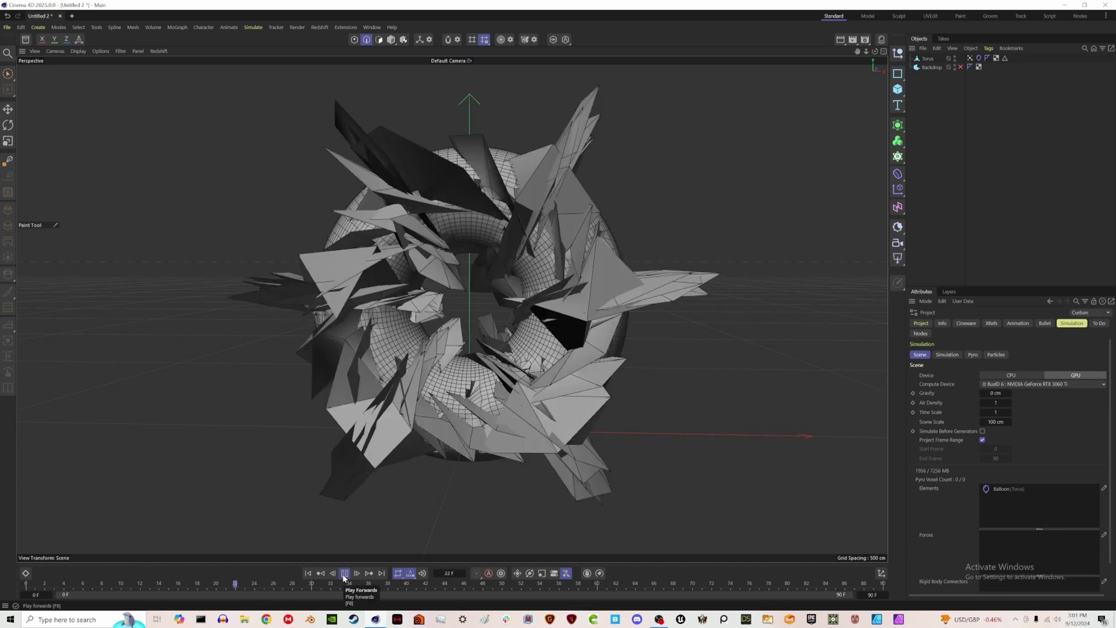
{"action": "left_click", "coordinate": [344, 574]}
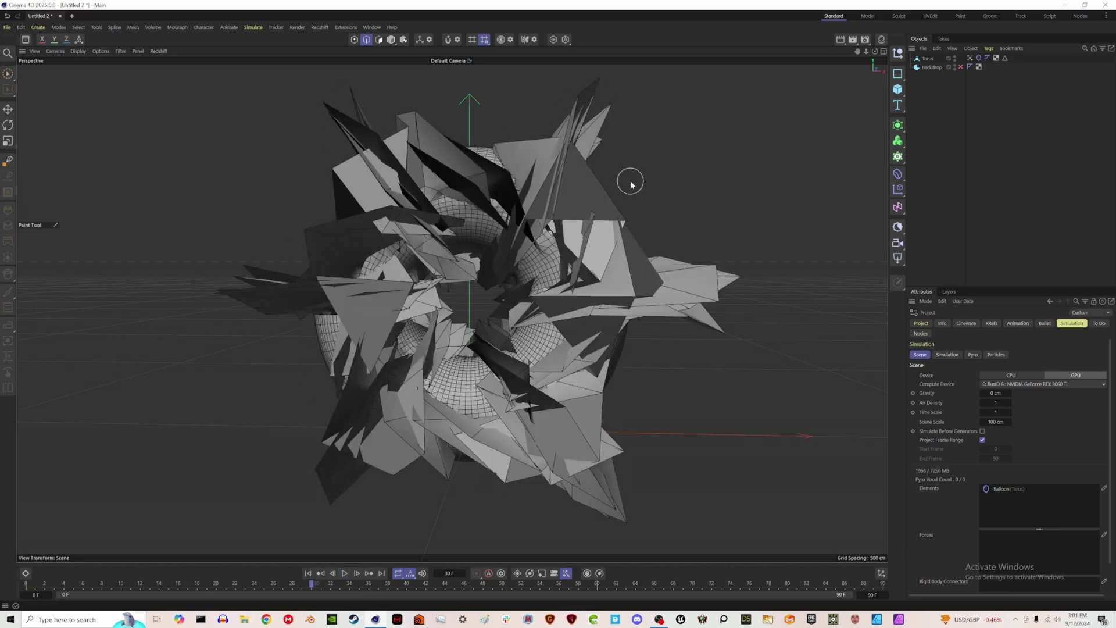
{"action": "left_click", "coordinate": [308, 573]}
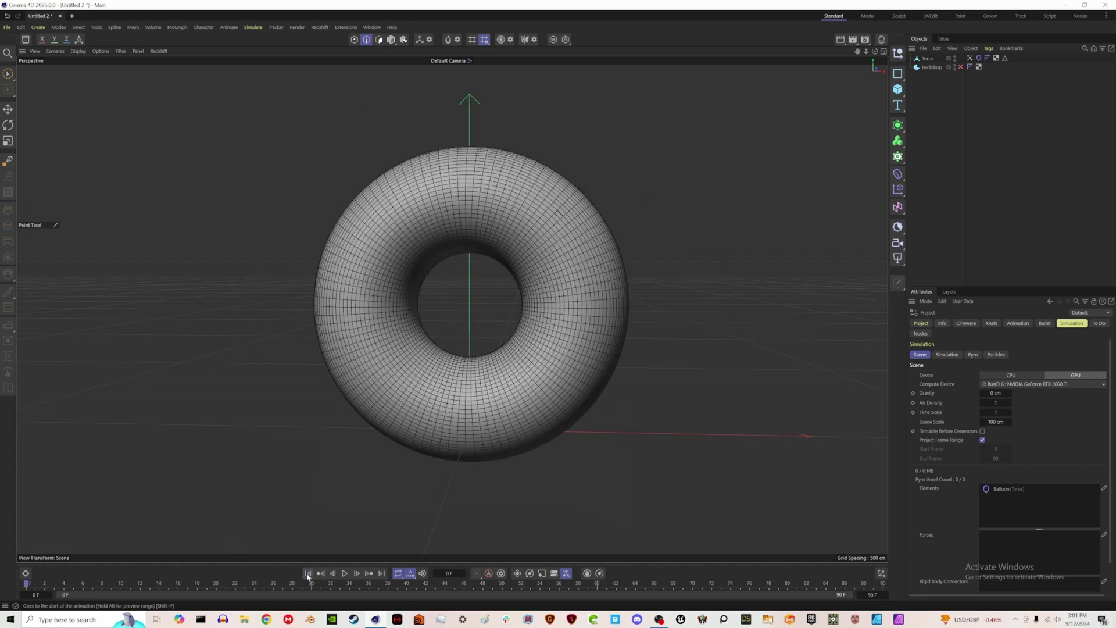
Step: Add an Invert modifier layer to the torus vertex map's fields and deselect the tag
{"action": "left_click", "coordinate": [970, 58]}
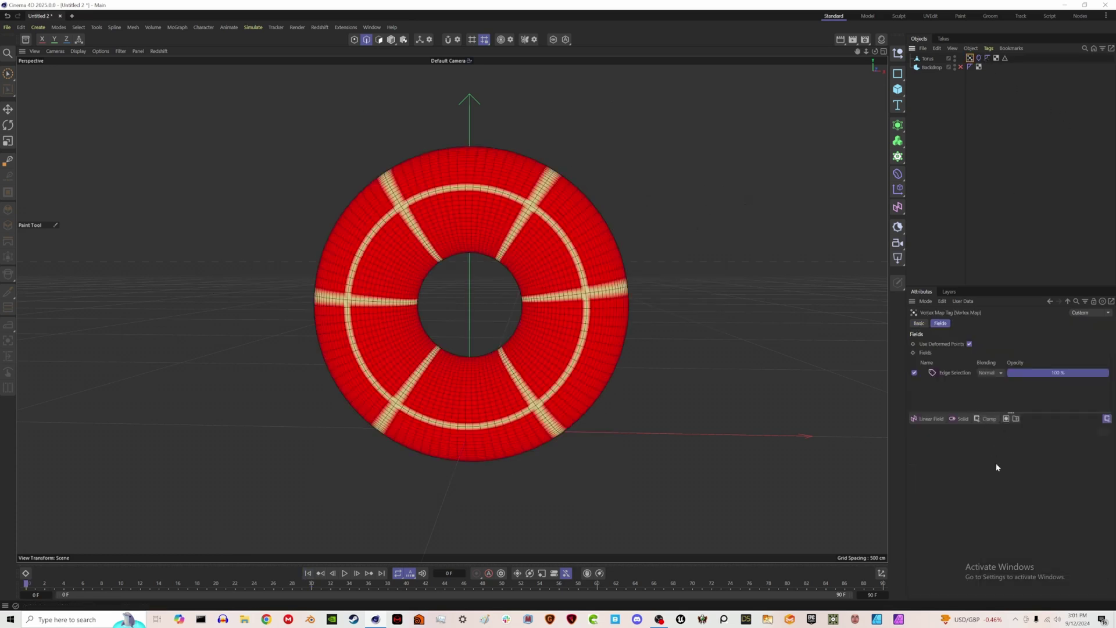
{"action": "left_click", "coordinate": [990, 420]}
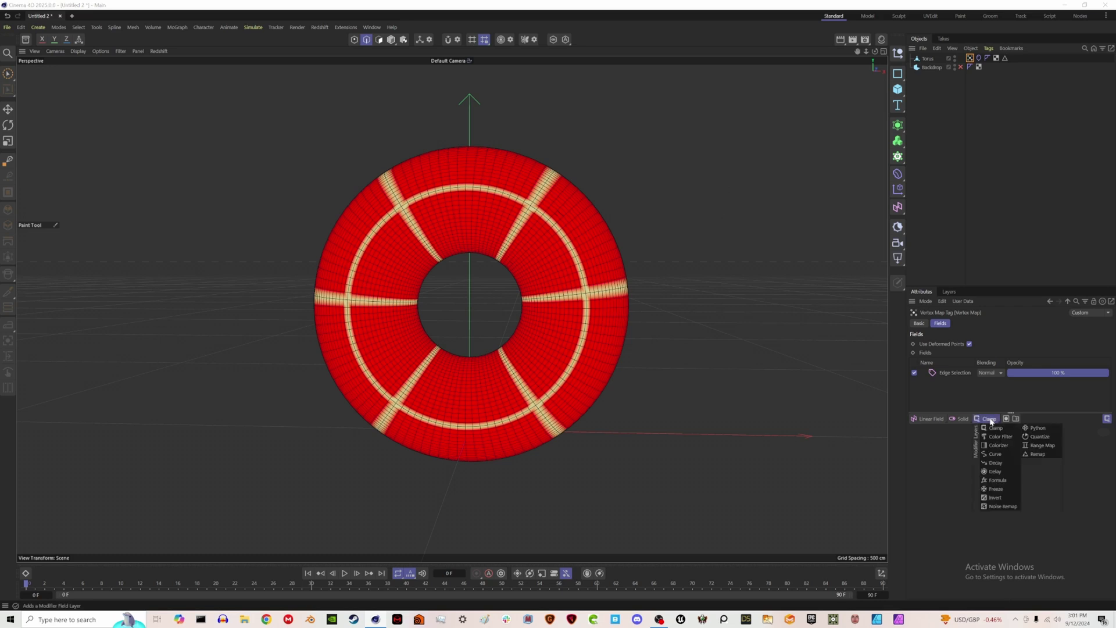
{"action": "left_click", "coordinate": [1006, 498]}
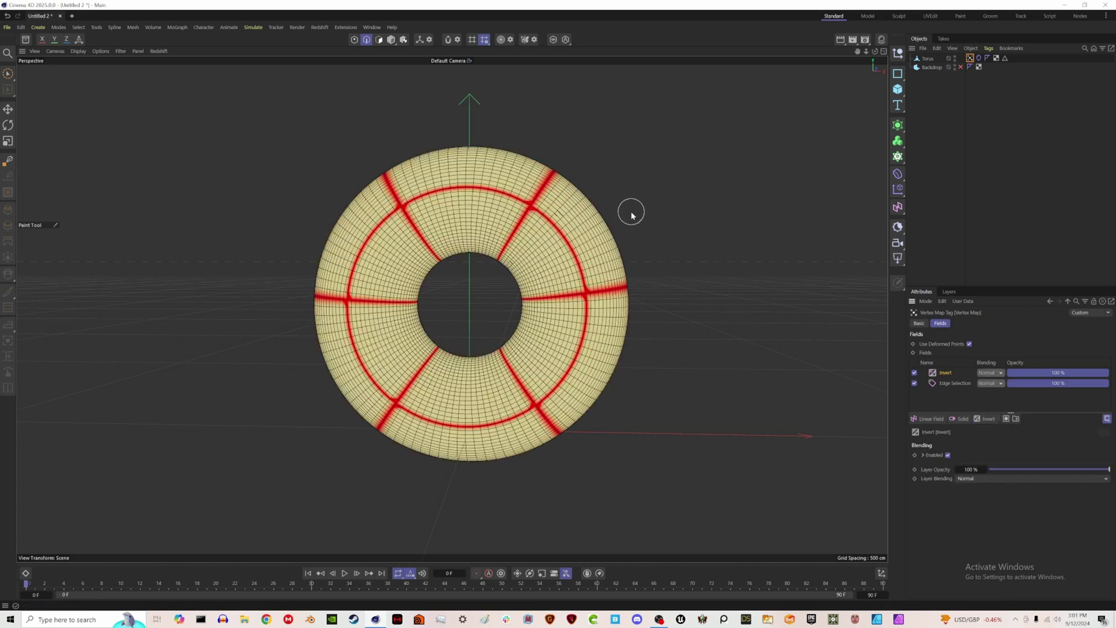
{"action": "left_click", "coordinate": [946, 168]}
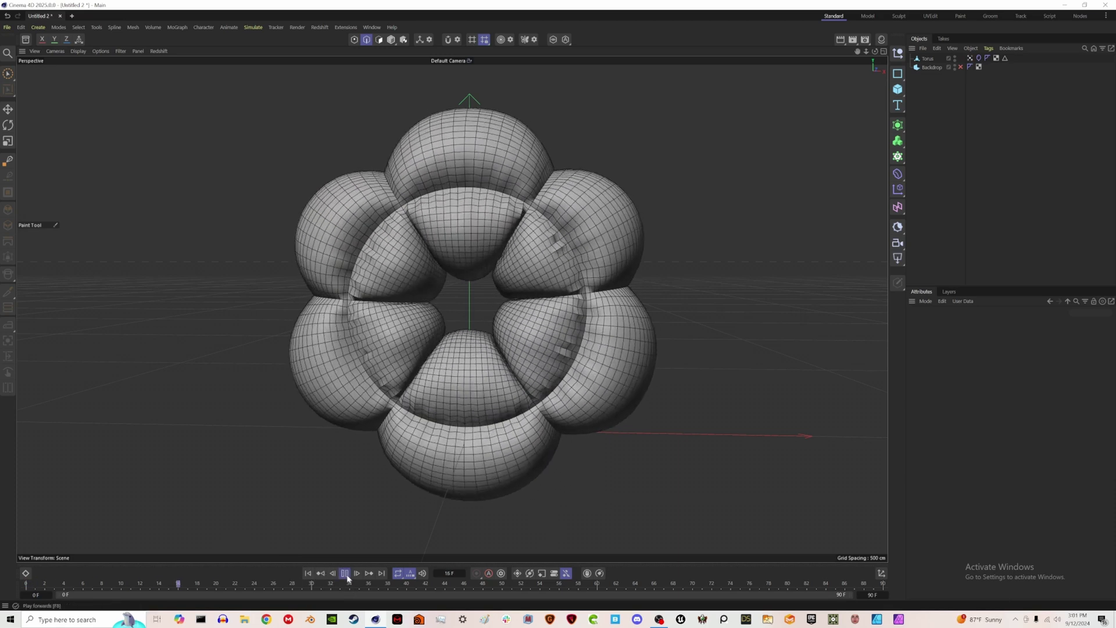
Step: Replay the balloon simulation from the first frame and stop it at frame 76
{"action": "left_click", "coordinate": [345, 574]}
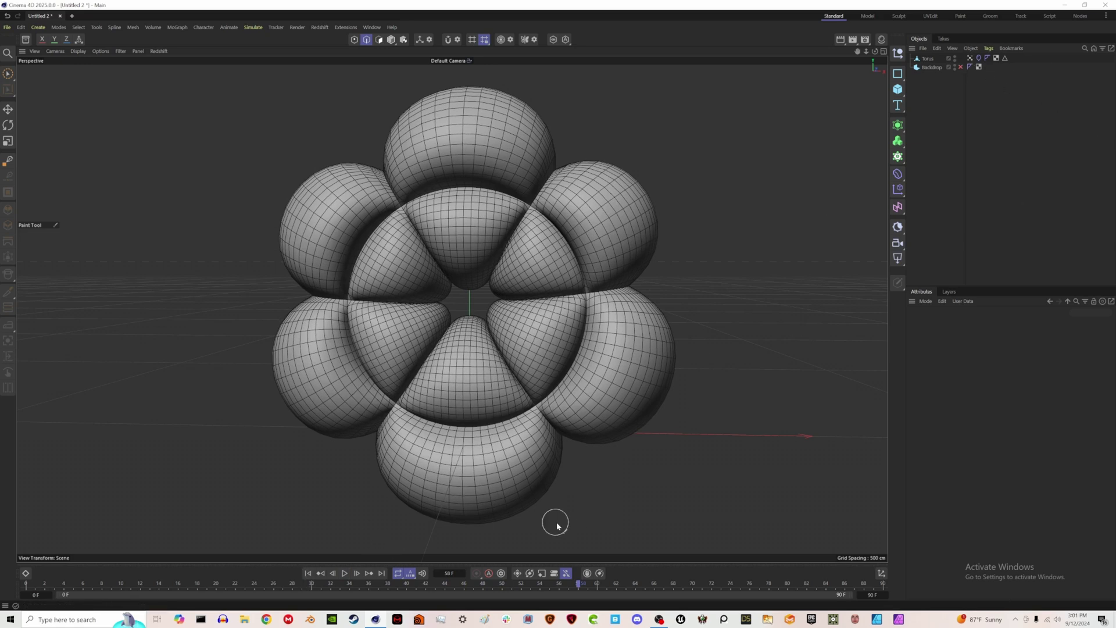
{"action": "key", "text": "shift+f"}
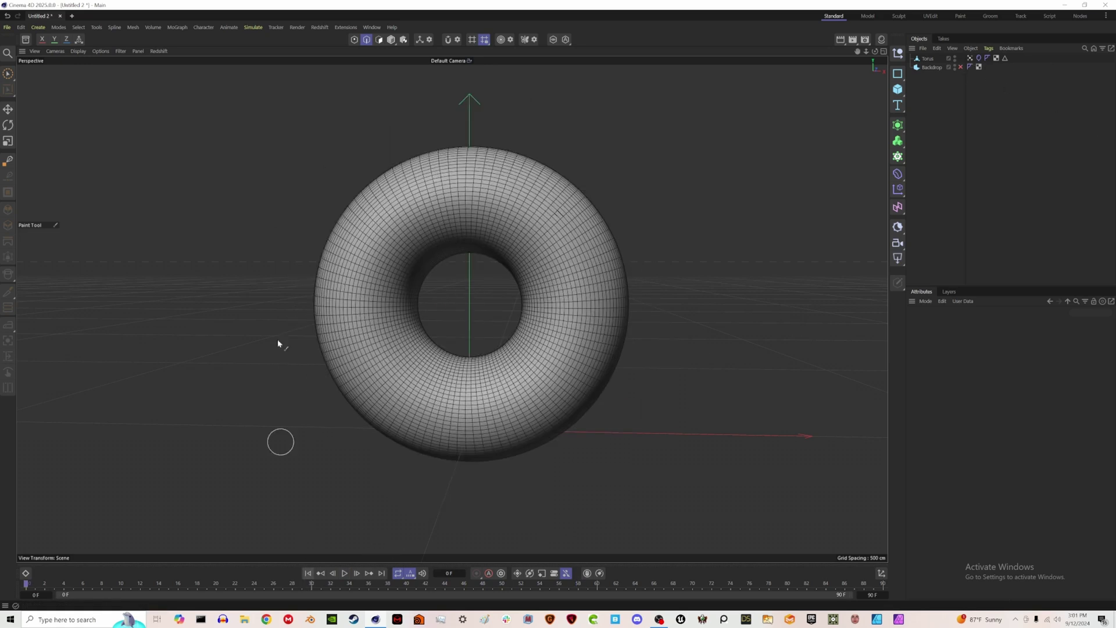
{"action": "left_click", "coordinate": [345, 574]}
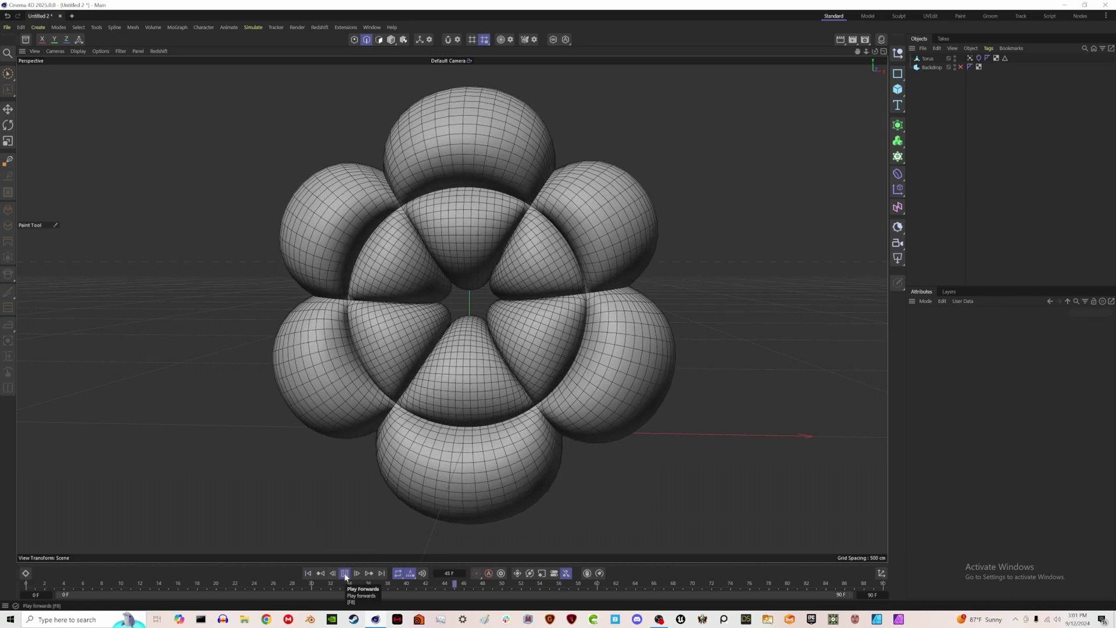
{"action": "left_click", "coordinate": [345, 574]}
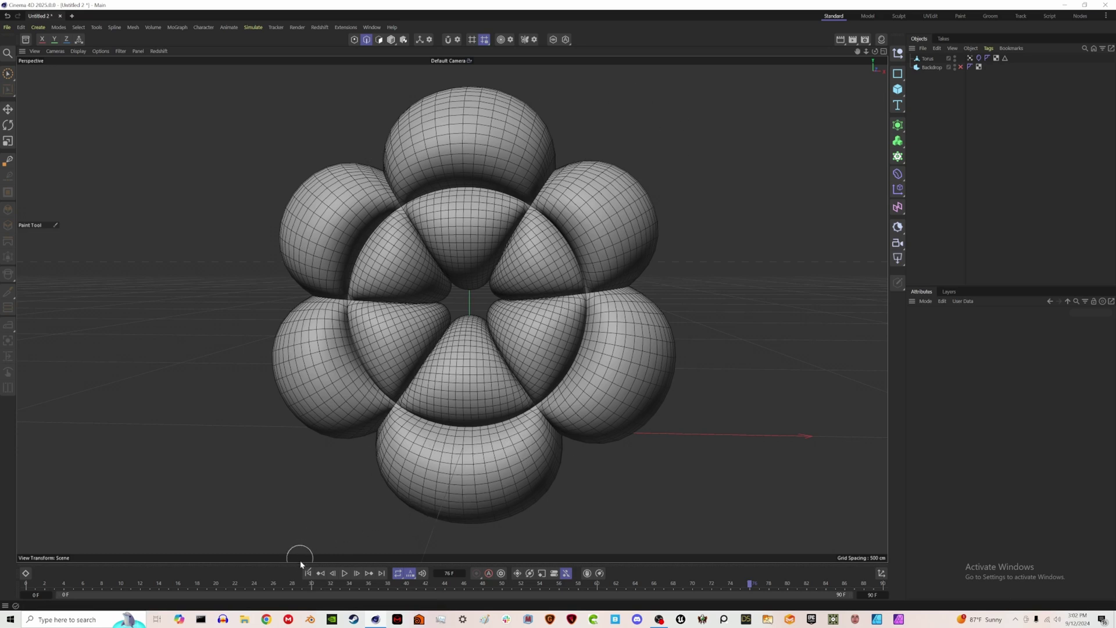
Step: Convert the torus's current inflated state to a separate object without the balloon tag, and hide the original torus
{"action": "left_click", "coordinate": [931, 58]}
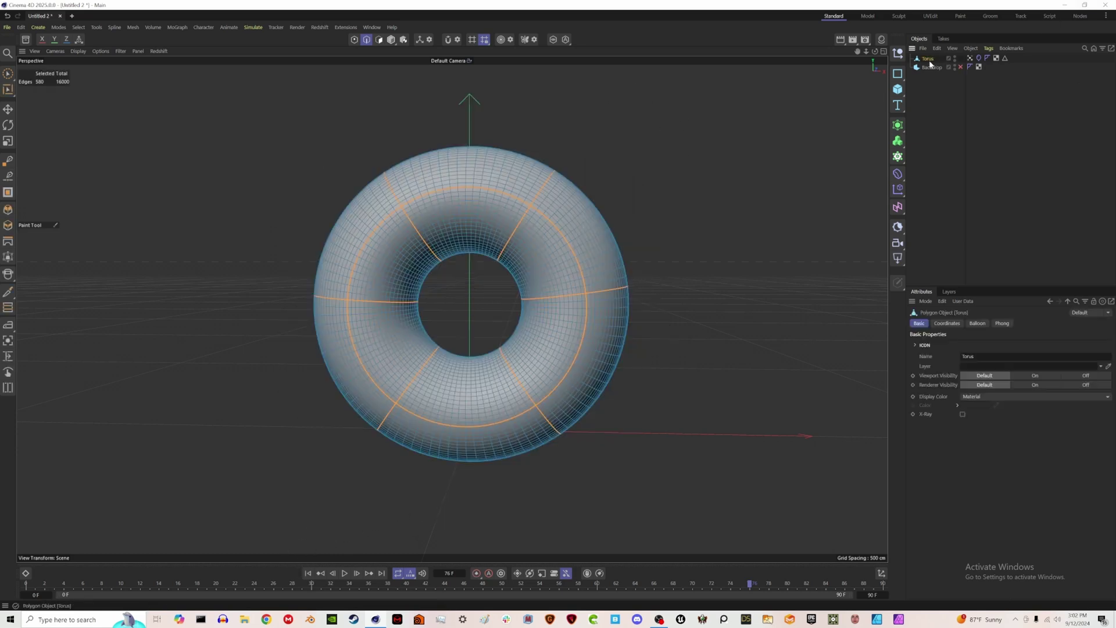
{"action": "left_click", "coordinate": [392, 40]}
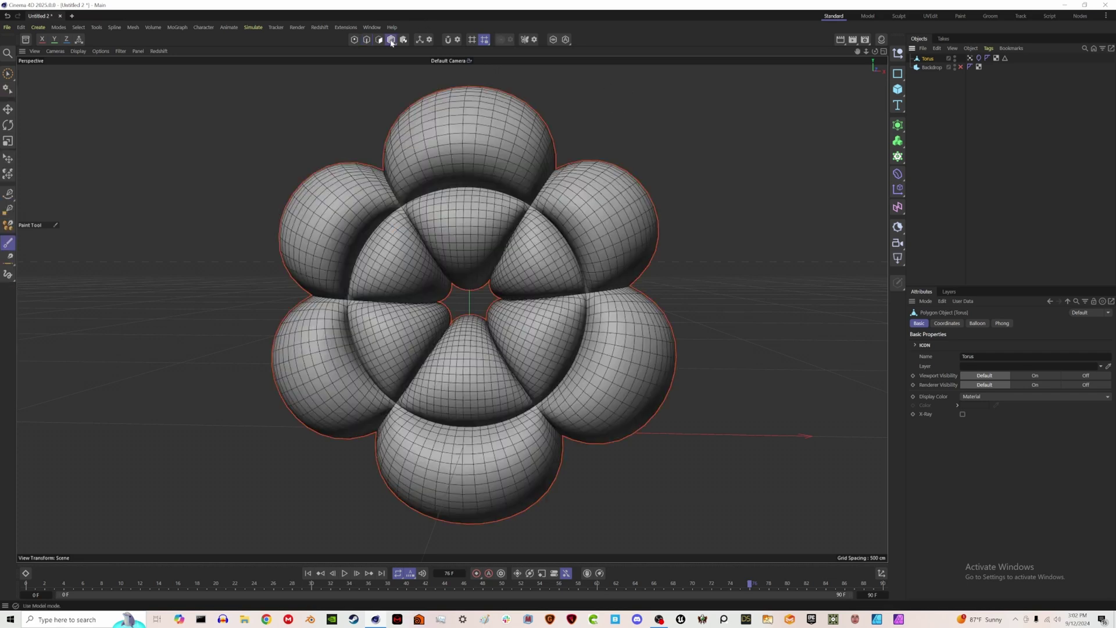
{"action": "right_click", "coordinate": [929, 62]}
{"action": "left_click", "coordinate": [978, 275]}
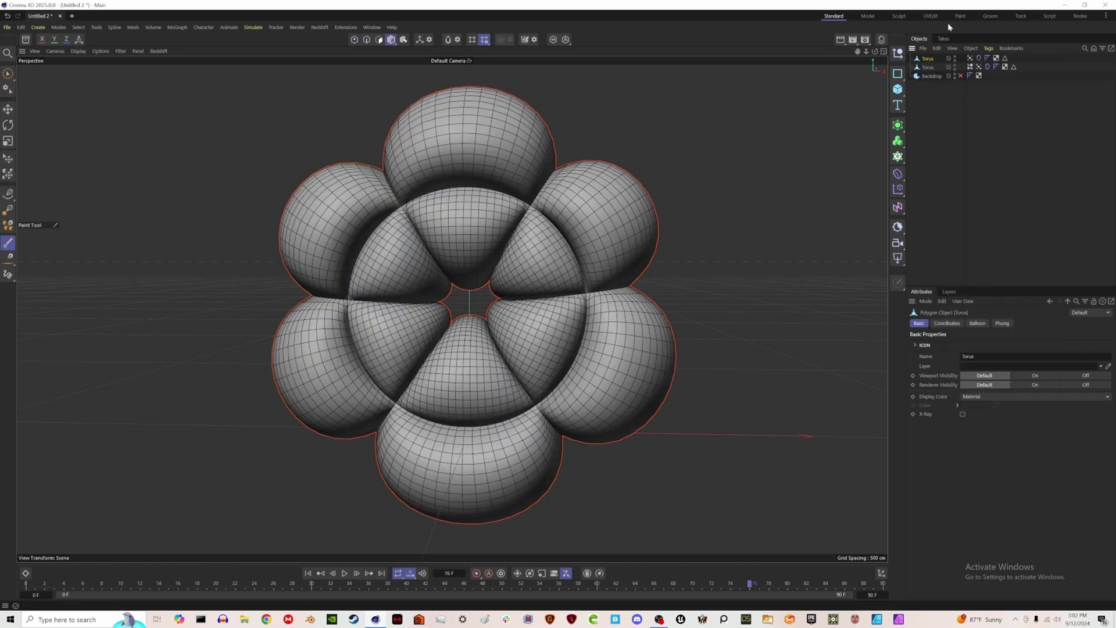
{"action": "left_click", "coordinate": [988, 67]}
{"action": "key", "text": "Delete"}
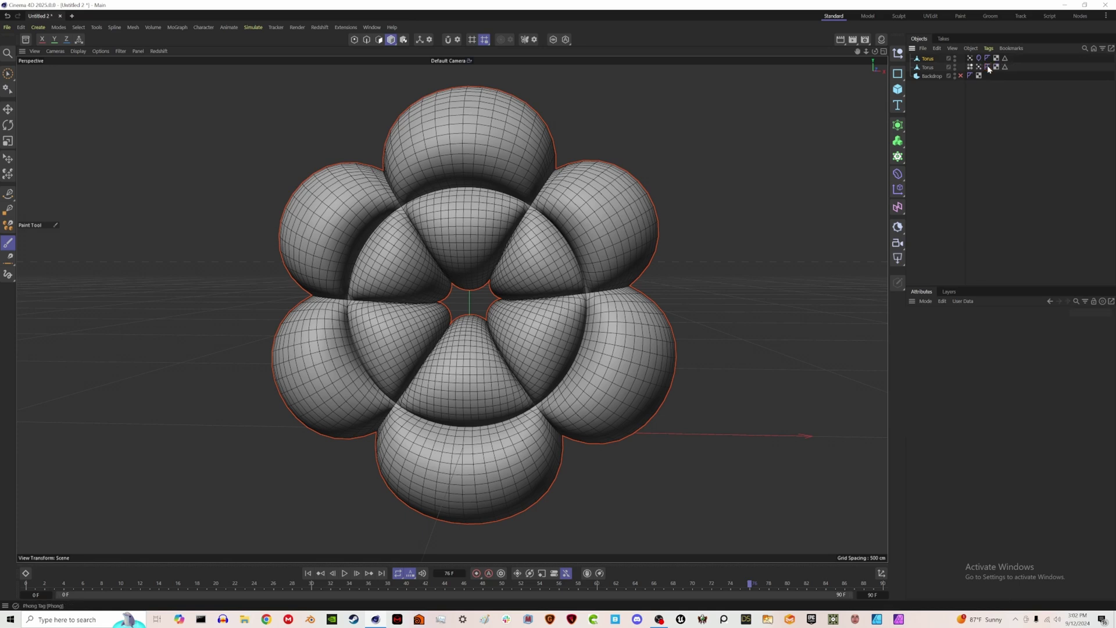
{"action": "left_click", "coordinate": [955, 59]}
Step: Try adding a Soft Body simulation tag to the inflated torus copy
{"action": "left_click", "coordinate": [930, 68]}
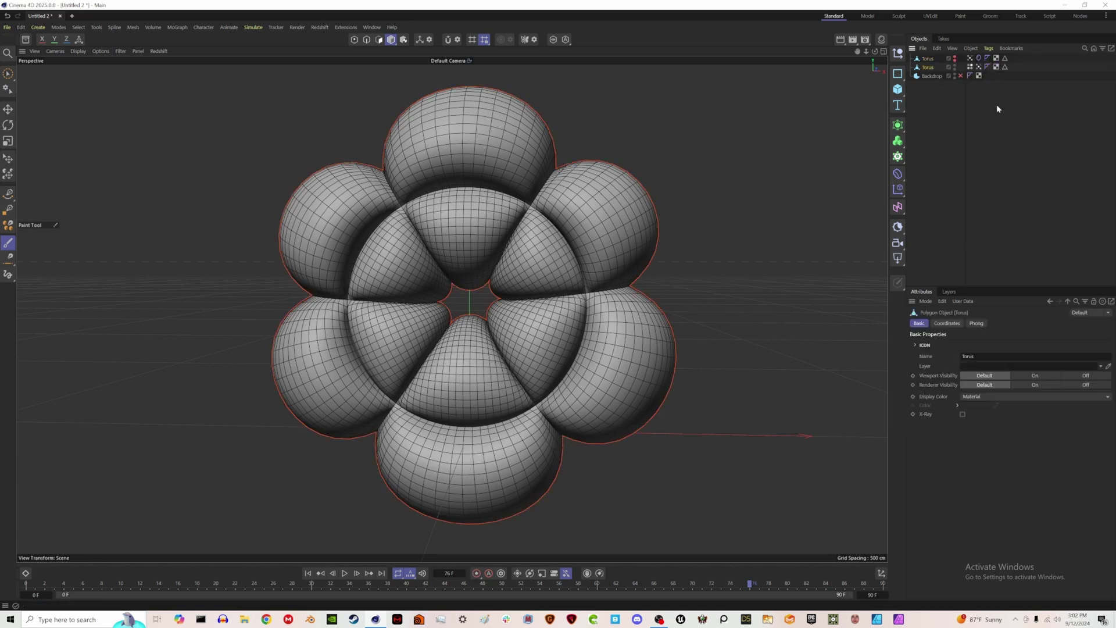
{"action": "right_click", "coordinate": [930, 65]}
{"action": "mouse_move", "coordinate": [962, 190]}
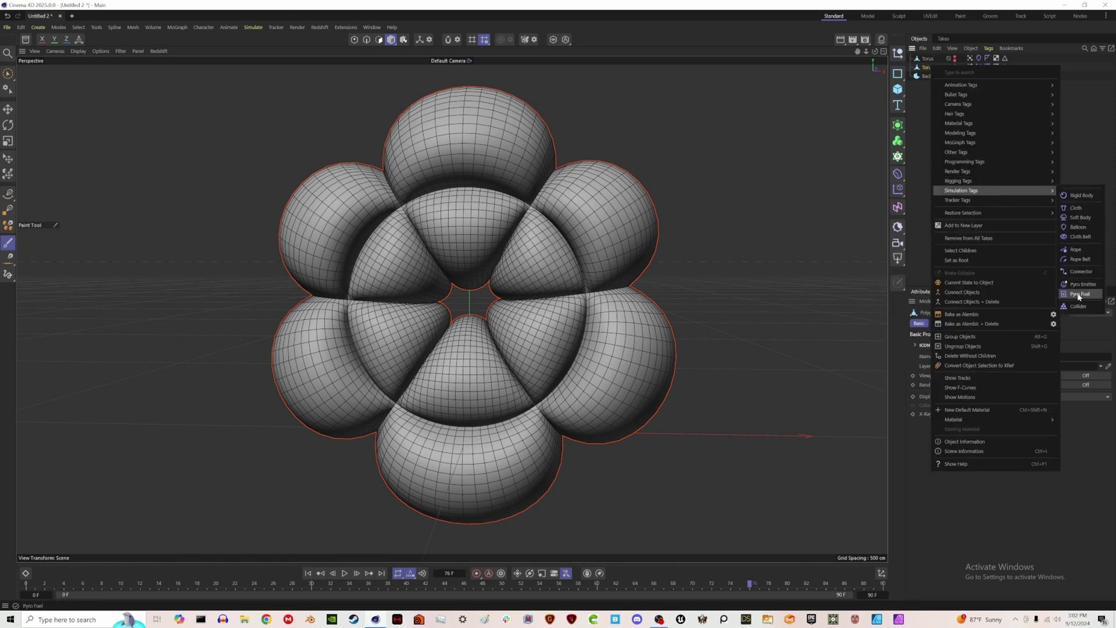
{"action": "left_click", "coordinate": [1081, 218]}
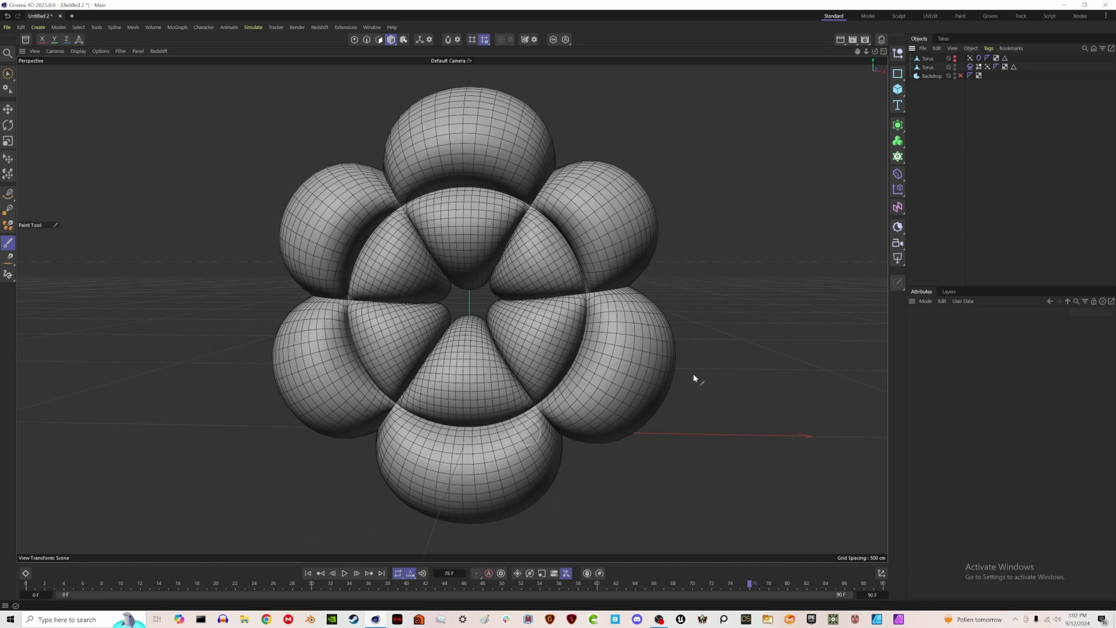
{"action": "left_click", "coordinate": [927, 67]}
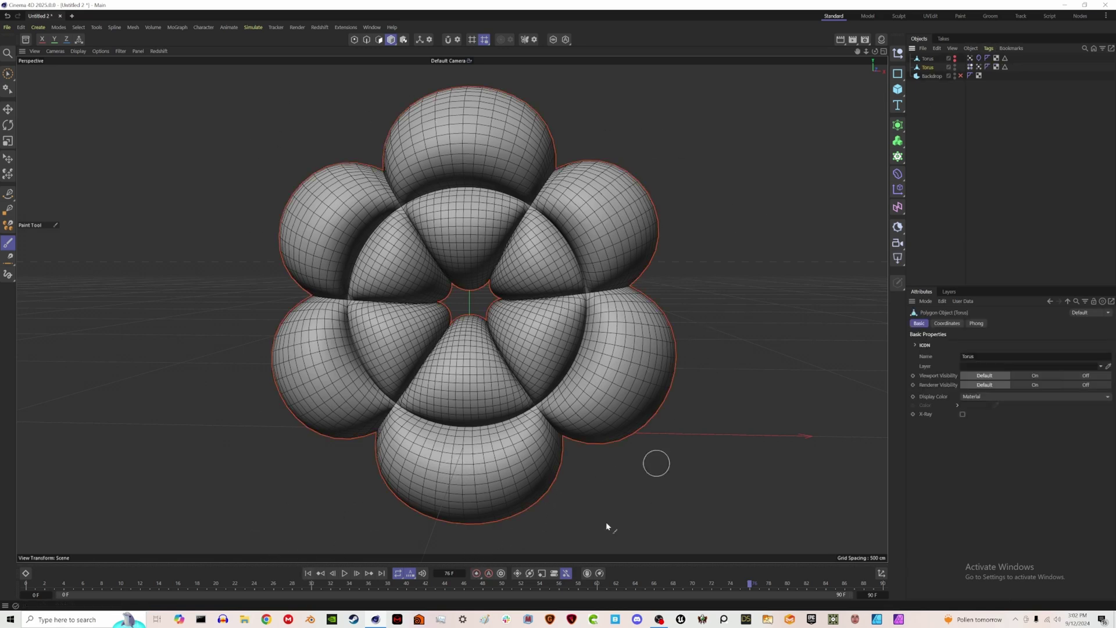
{"action": "left_click", "coordinate": [924, 221]}
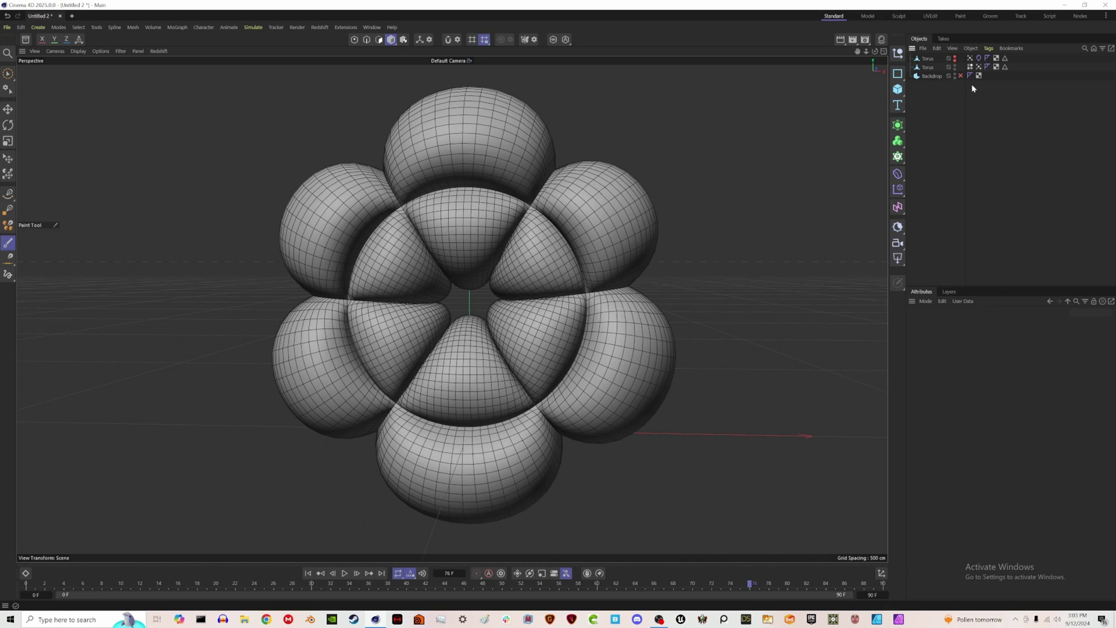
Step: Delete the balloon tag from the original torus and reorder that torus below the Backdrop in the object list
{"action": "left_click", "coordinate": [925, 62]}
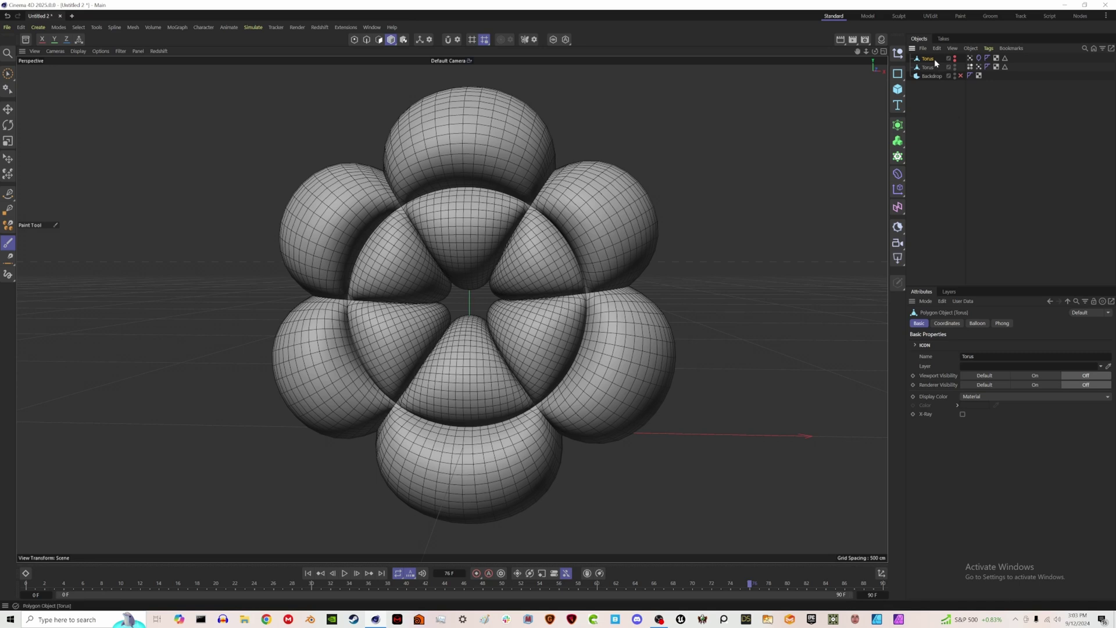
{"action": "left_click", "coordinate": [976, 61]}
{"action": "key", "text": "Delete"}
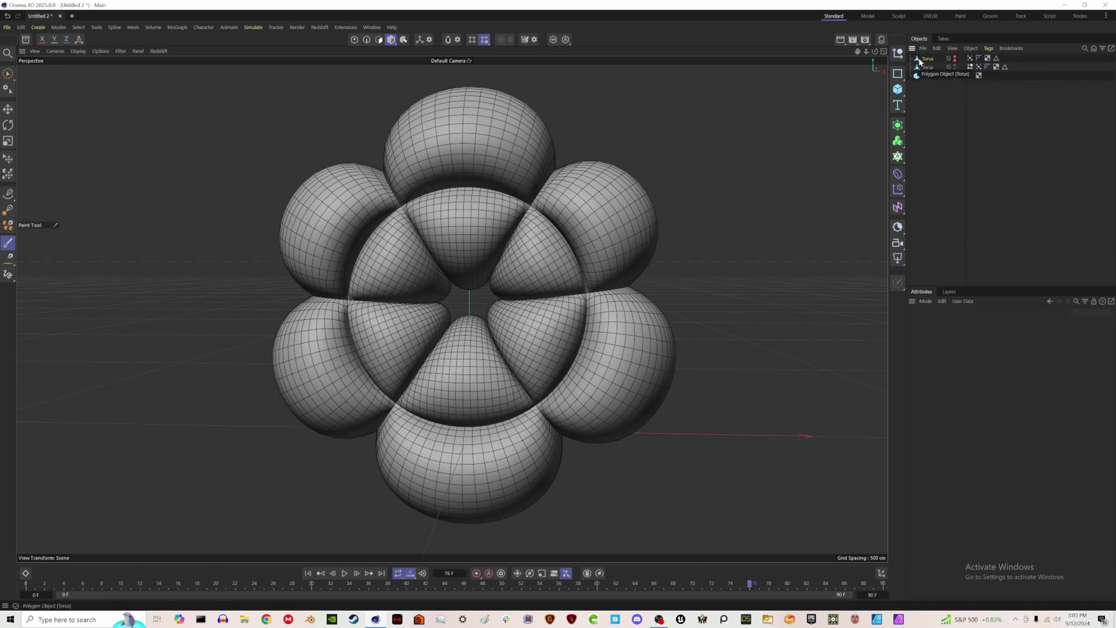
{"action": "left_click_drag", "start_coordinate": [928, 67], "coordinate": [931, 81]}
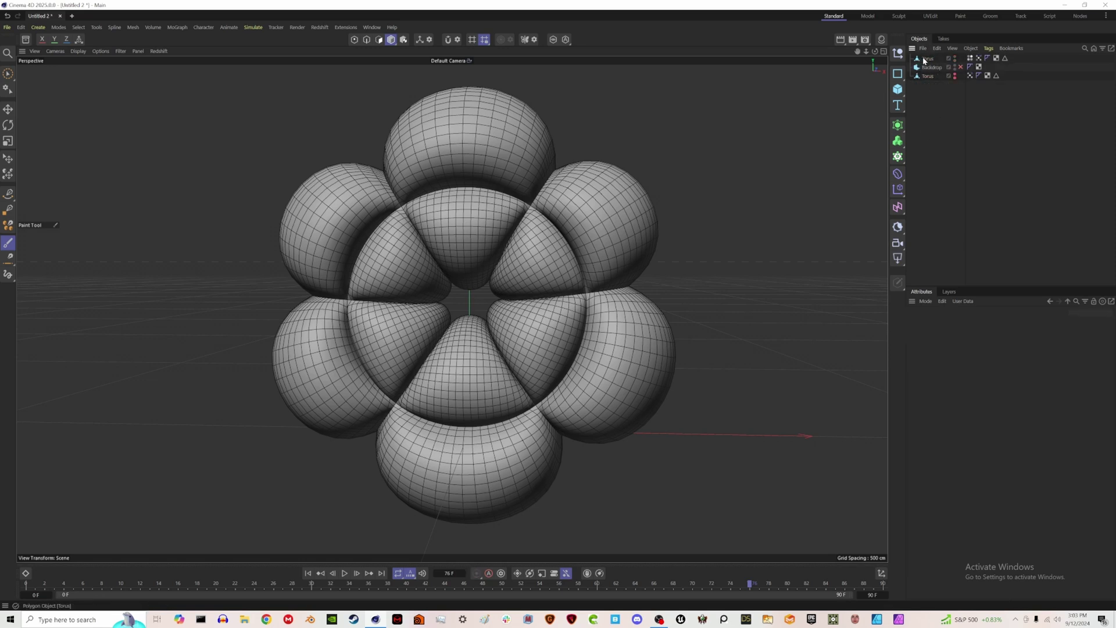
Step: Return to the first frame and rename the inflated torus as "flower pillow"
{"action": "key", "text": "shift+f"}
{"action": "left_click", "coordinate": [929, 60]}
{"action": "double_click", "coordinate": [928, 59]}
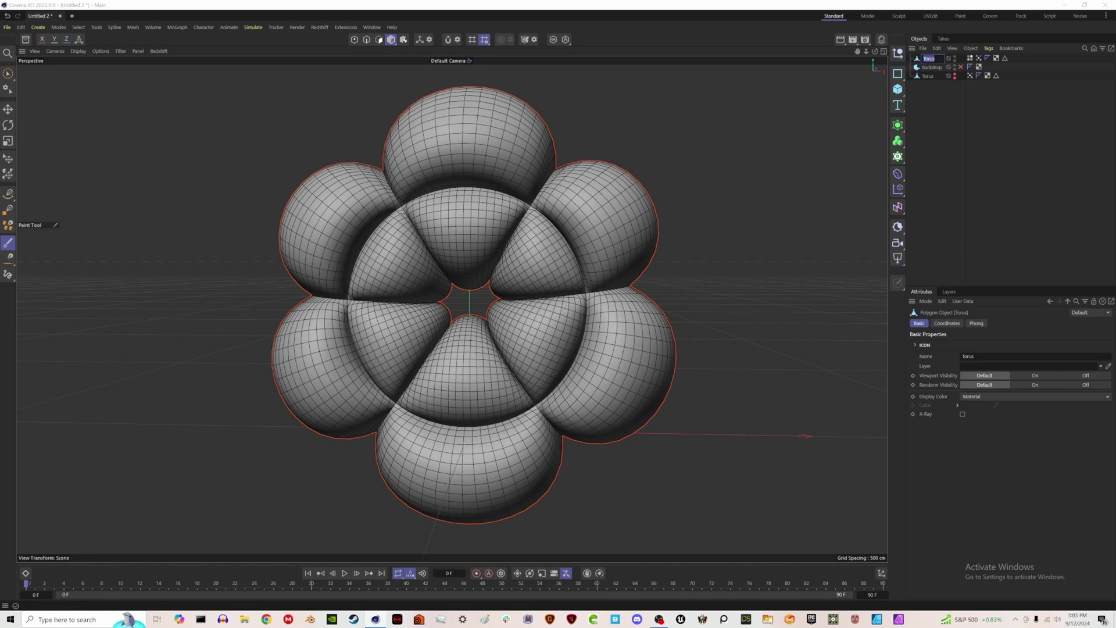
{"action": "type", "text": "flower pillow"}
{"action": "key", "text": "Return"}
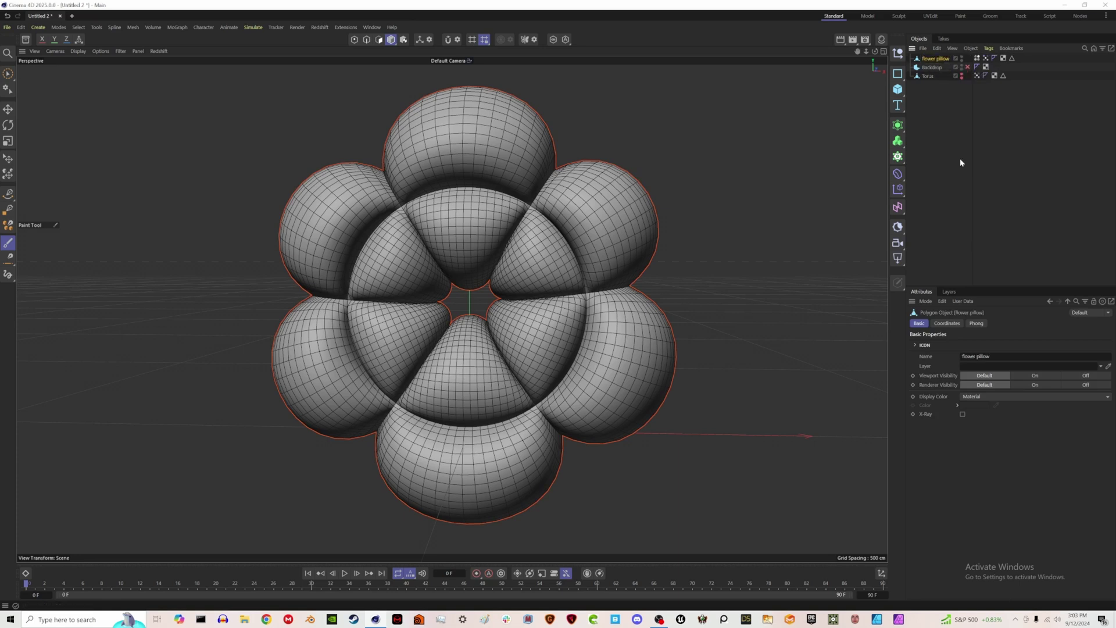
Step: Duplicate the flower pillow twice and place the copies staggered above the original
{"action": "scroll", "coordinate": [456, 243], "scroll_direction": "down", "scroll_amount": 10}
{"action": "mouse_move", "coordinate": [457, 249]}
{"action": "left_mouse_down", "text": "alt"}
{"action": "mouse_move", "coordinate": [470, 280]}
{"action": "mouse_move", "coordinate": [492, 244]}
{"action": "mouse_move", "coordinate": [490, 129]}
{"action": "left_mouse_up", "text": "alt"}
{"action": "key", "text": "space"}
{"action": "left_click_drag", "start_coordinate": [556, 186], "coordinate": [452, 183], "text": "ctrl"}
Step: Add a Redshift camera, look through it, and set its focal length to 120 mm
{"action": "left_click", "coordinate": [897, 243]}
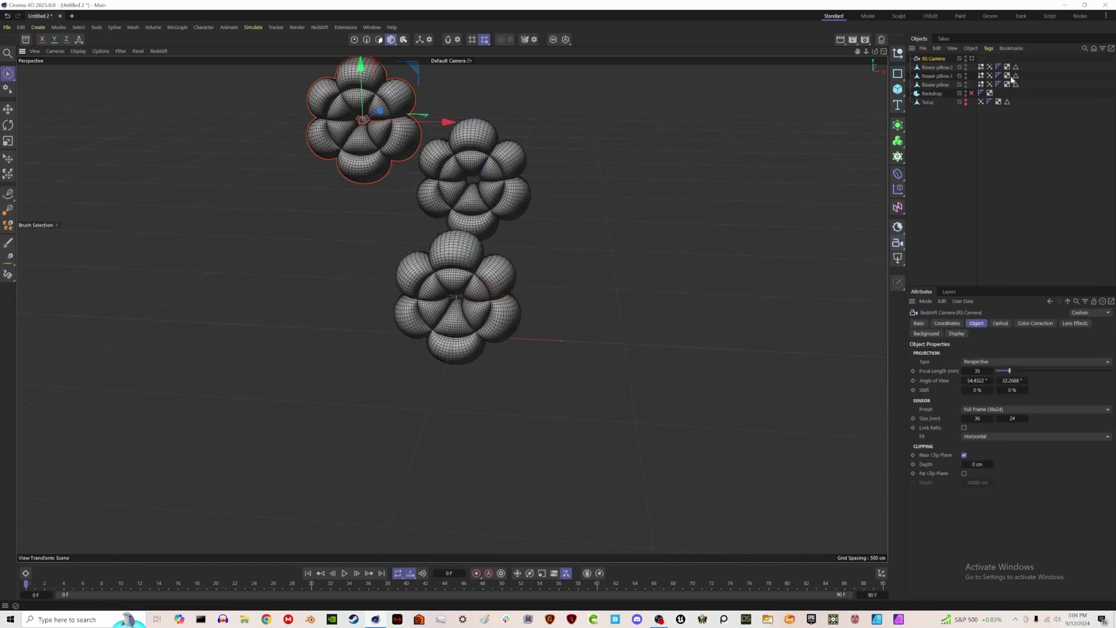
{"action": "left_click", "coordinate": [971, 59]}
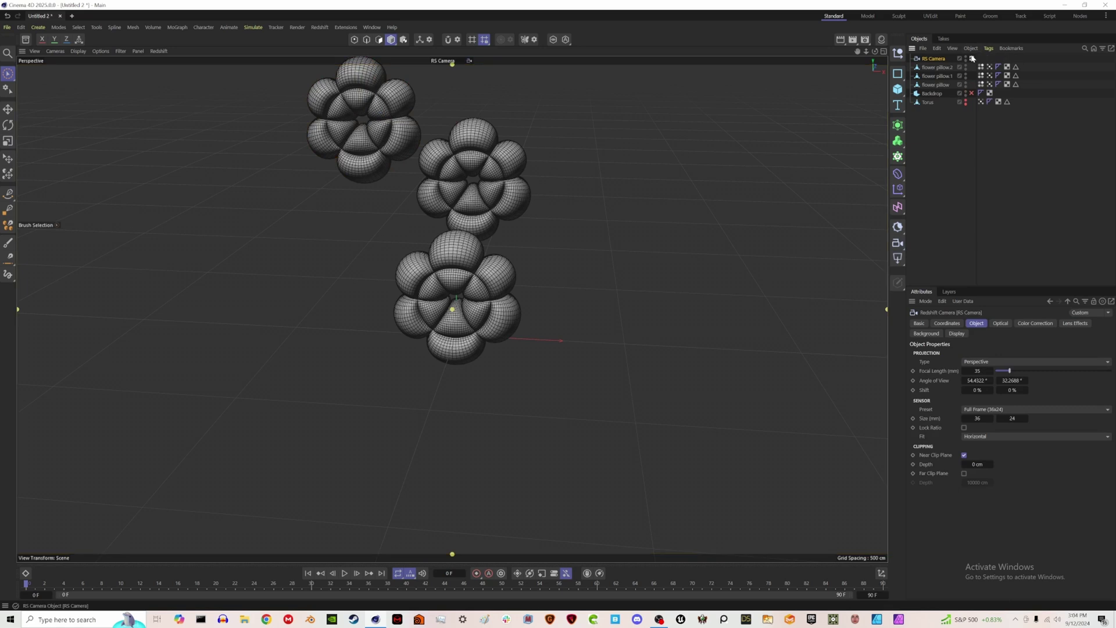
{"action": "left_click", "coordinate": [982, 372]}
{"action": "type", "text": "120"}
{"action": "key", "text": "Return"}
Step: Reposition the camera so that all three flower pillows come into the shot
{"action": "scroll", "coordinate": [492, 230], "scroll_direction": "down", "scroll_amount": 2}
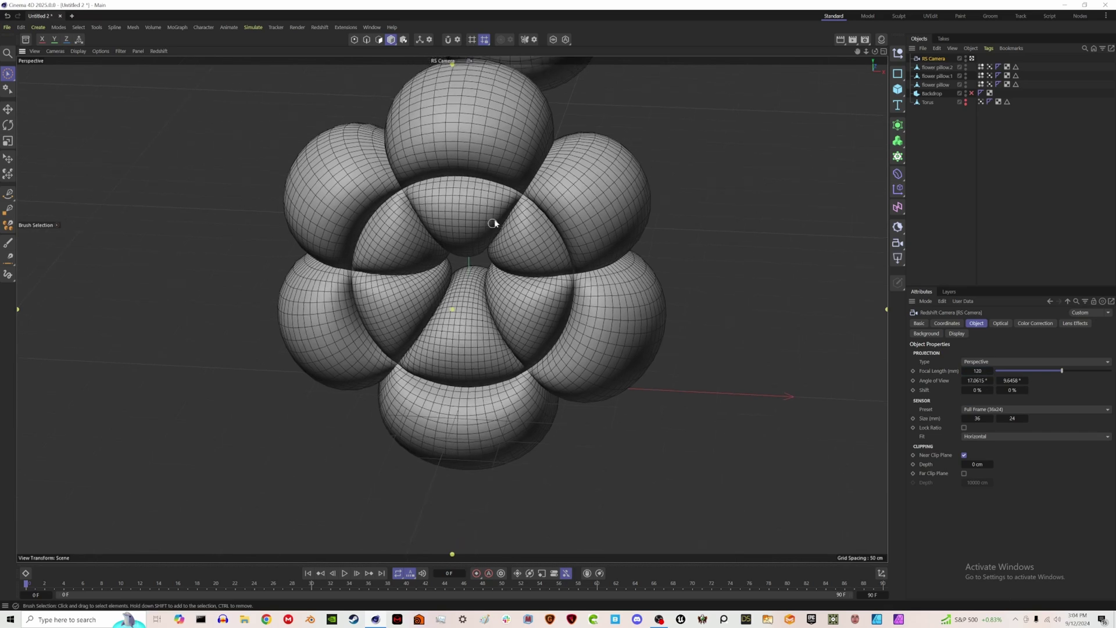
{"action": "middle_click_drag", "start_coordinate": [492, 229], "coordinate": [493, 306], "text": "alt"}
{"action": "left_click_drag", "start_coordinate": [493, 307], "coordinate": [540, 239], "text": "alt"}
{"action": "middle_click_drag", "start_coordinate": [539, 238], "coordinate": [515, 308], "text": "alt"}
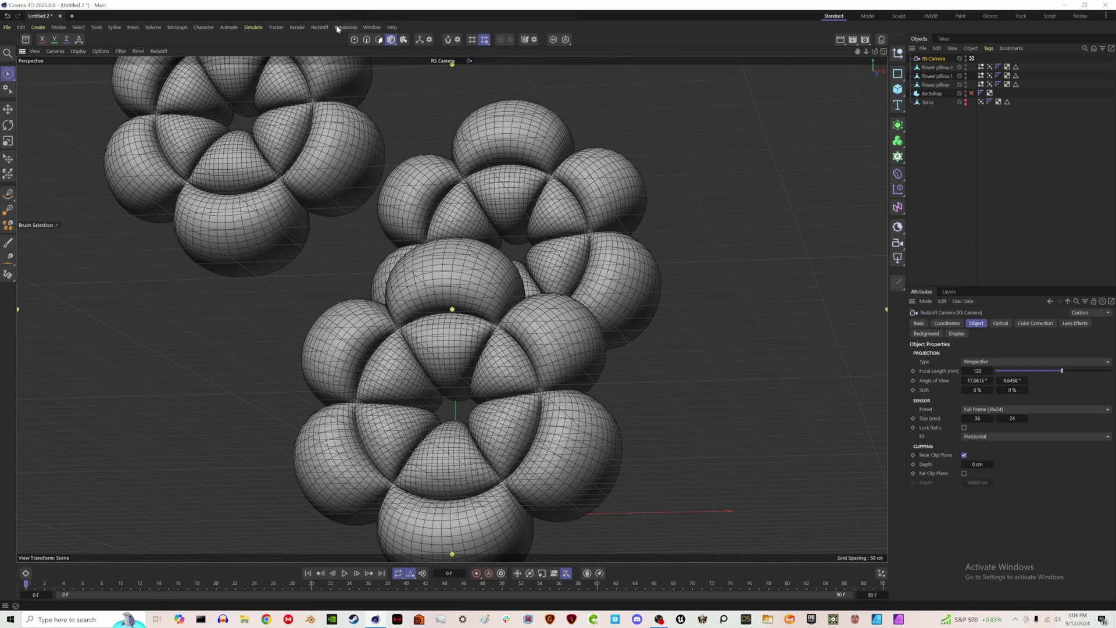
Step: Set the render output size to 2000 pixels wide and 2200 pixels high
{"action": "left_click", "coordinate": [298, 28]}
{"action": "left_click", "coordinate": [339, 187]}
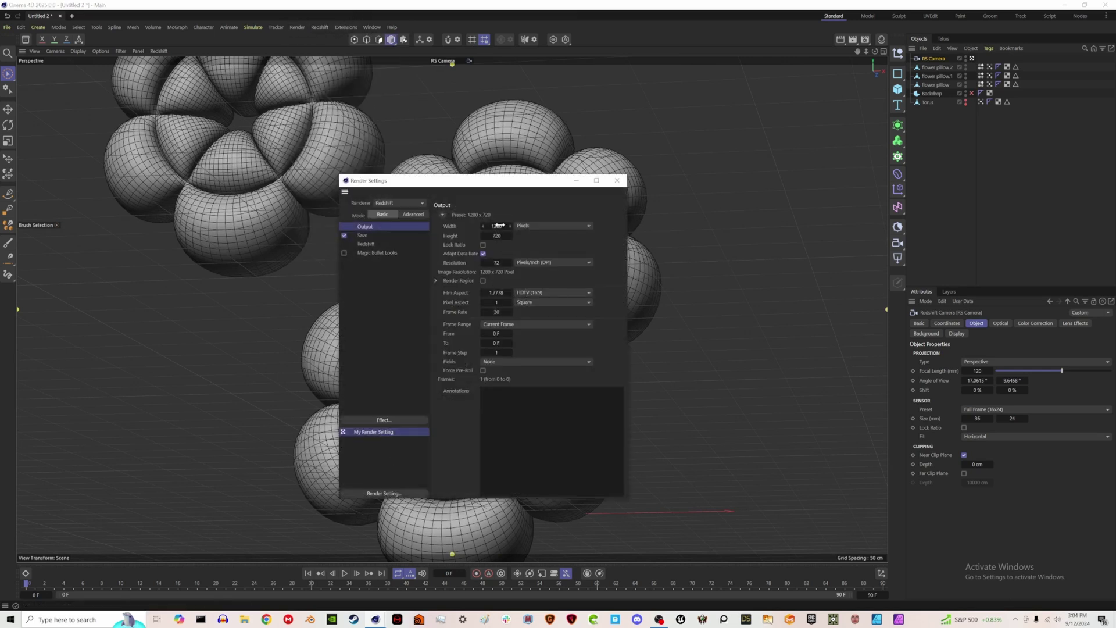
{"action": "type", "text": "2000"}
{"action": "key", "text": "Tab"}
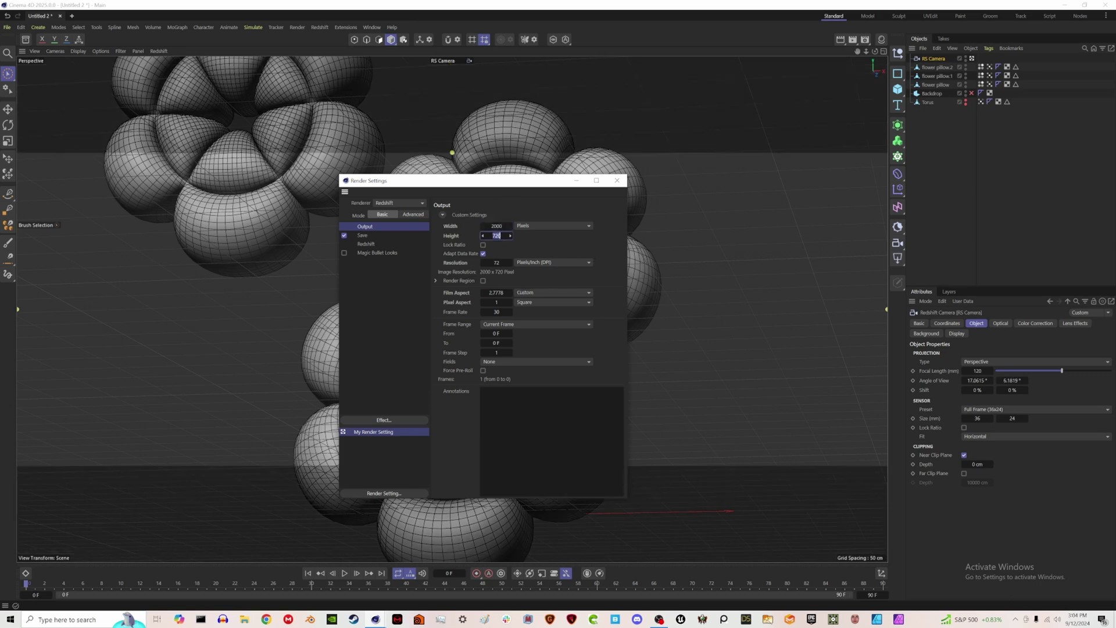
{"action": "type", "text": "2200"}
{"action": "key", "text": "Tab"}
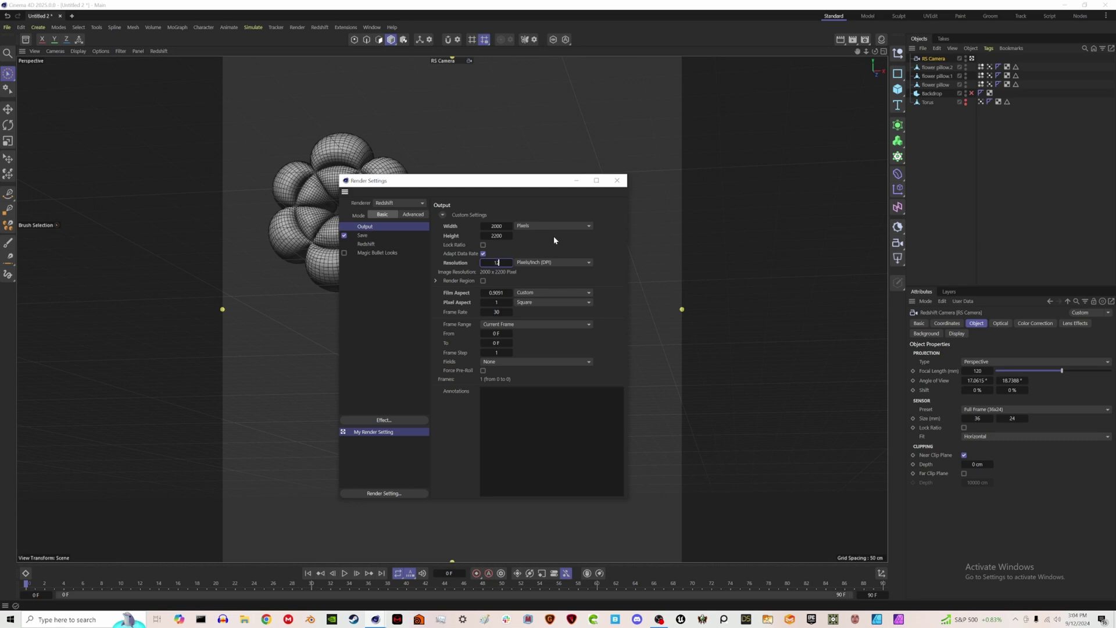
{"action": "key", "text": "Return"}
Step: Set Redshift's advanced sampling threshold to 0.1 with a Lanczos filter of size 4, and review denoising and global illumination
{"action": "left_click", "coordinate": [378, 245]}
{"action": "left_click", "coordinate": [414, 214]}
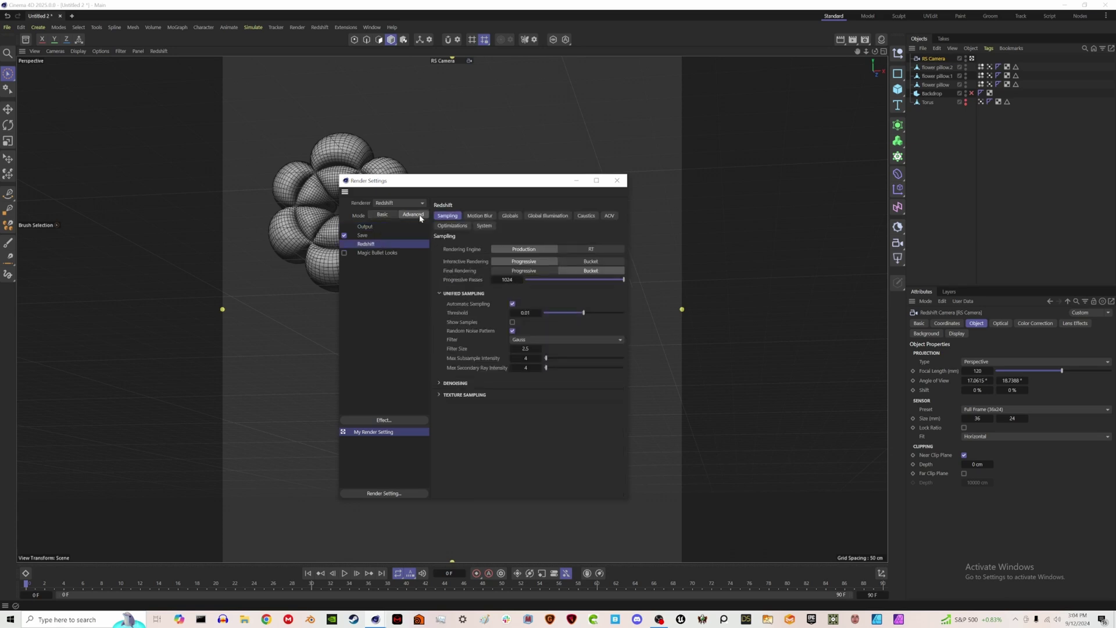
{"action": "left_click", "coordinate": [530, 314]}
{"action": "key", "text": "BackSpace"}
{"action": "type", "text": "0.1"}
{"action": "left_click", "coordinate": [573, 340]}
{"action": "left_click", "coordinate": [539, 389]}
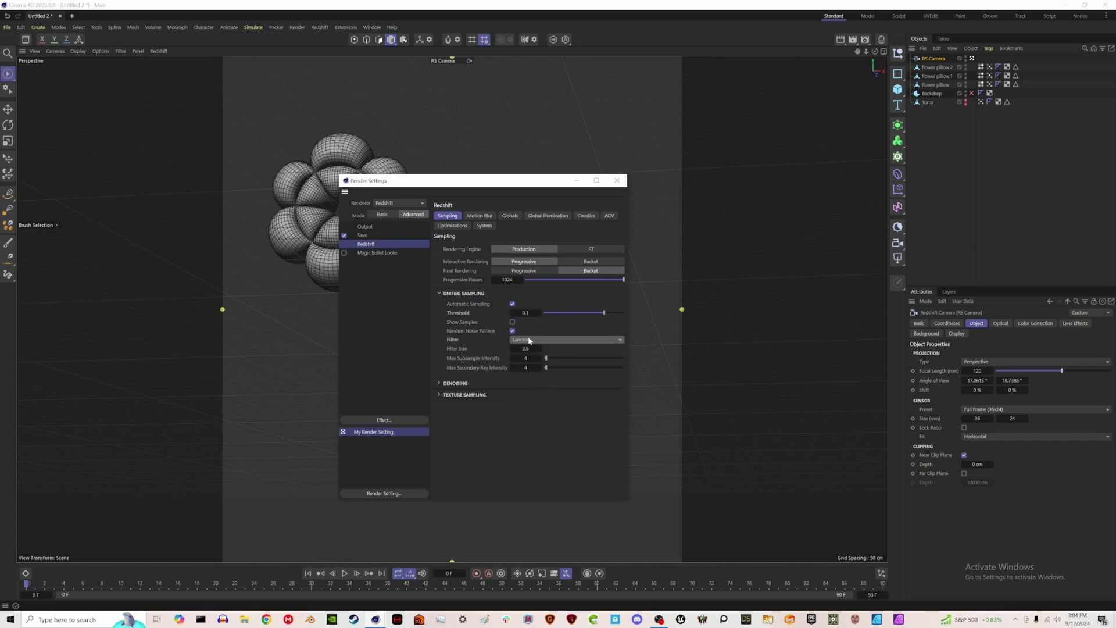
{"action": "left_click", "coordinate": [524, 347]}
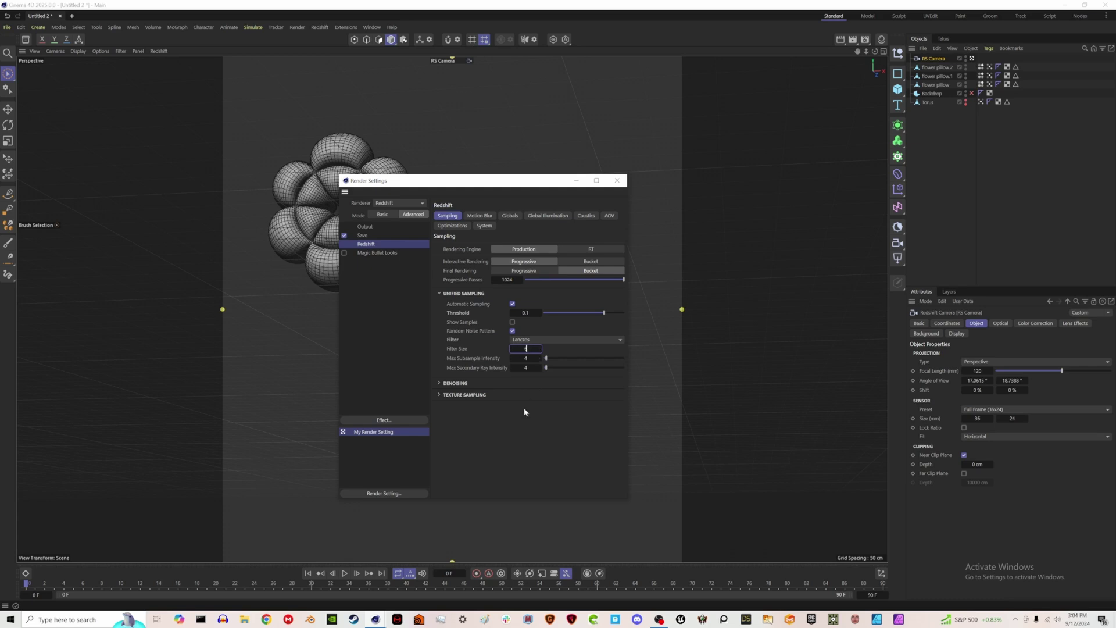
{"action": "left_click", "coordinate": [455, 383]}
{"action": "left_click", "coordinate": [462, 383]}
{"action": "left_click", "coordinate": [543, 216]}
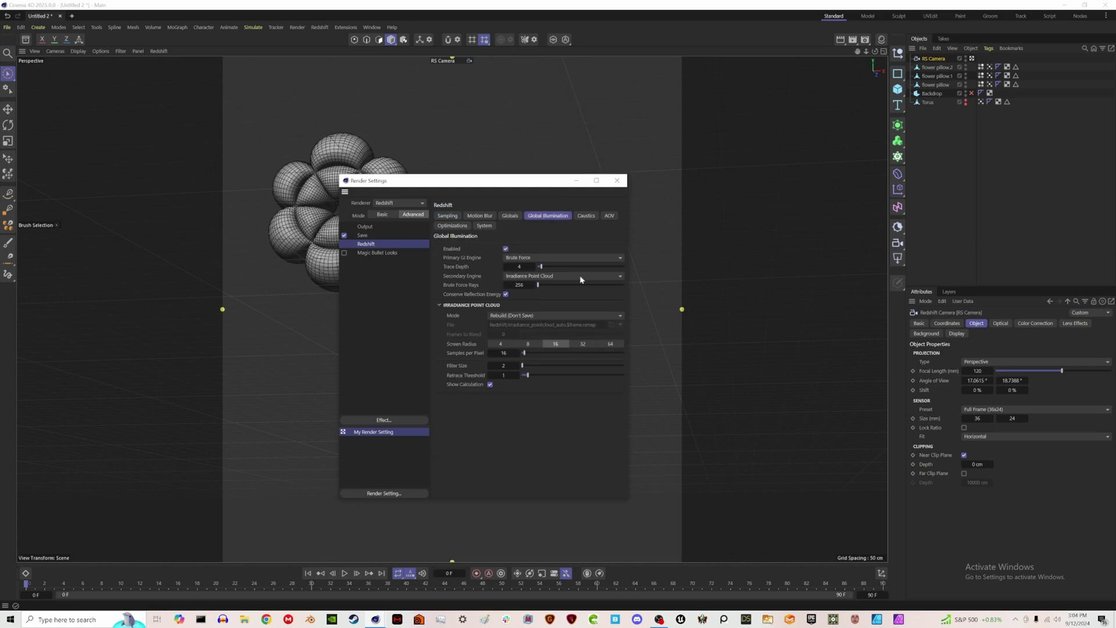
Step: Set Redshift's bucket size to 256 and the used GPU memory to 60%, and close the render settings
{"action": "left_click", "coordinate": [484, 226]}
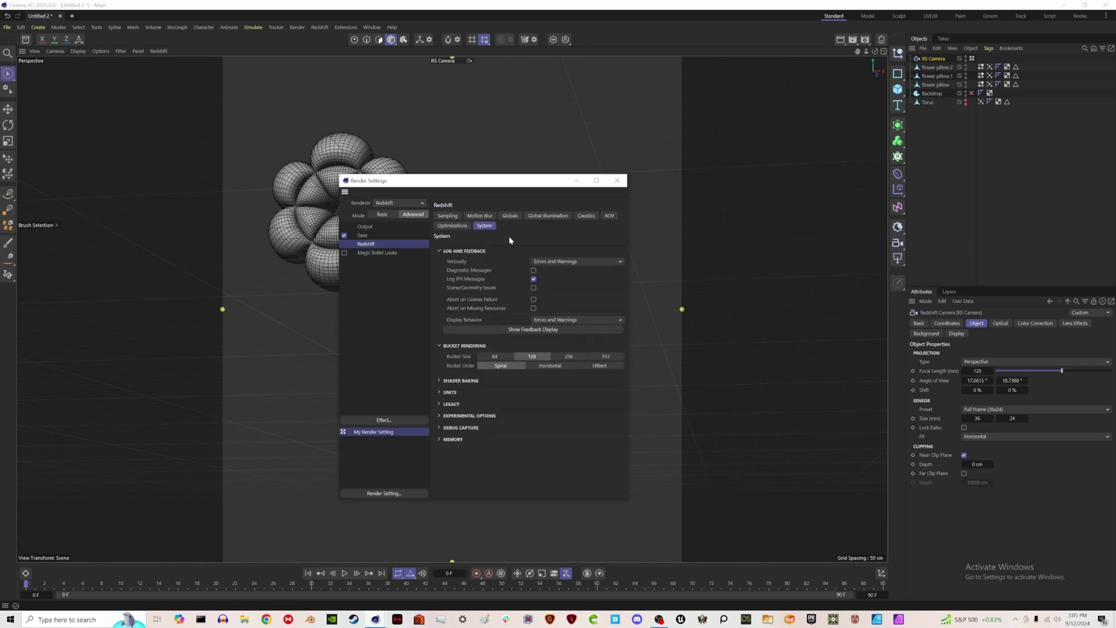
{"action": "left_click", "coordinate": [571, 359]}
{"action": "left_click", "coordinate": [452, 440]}
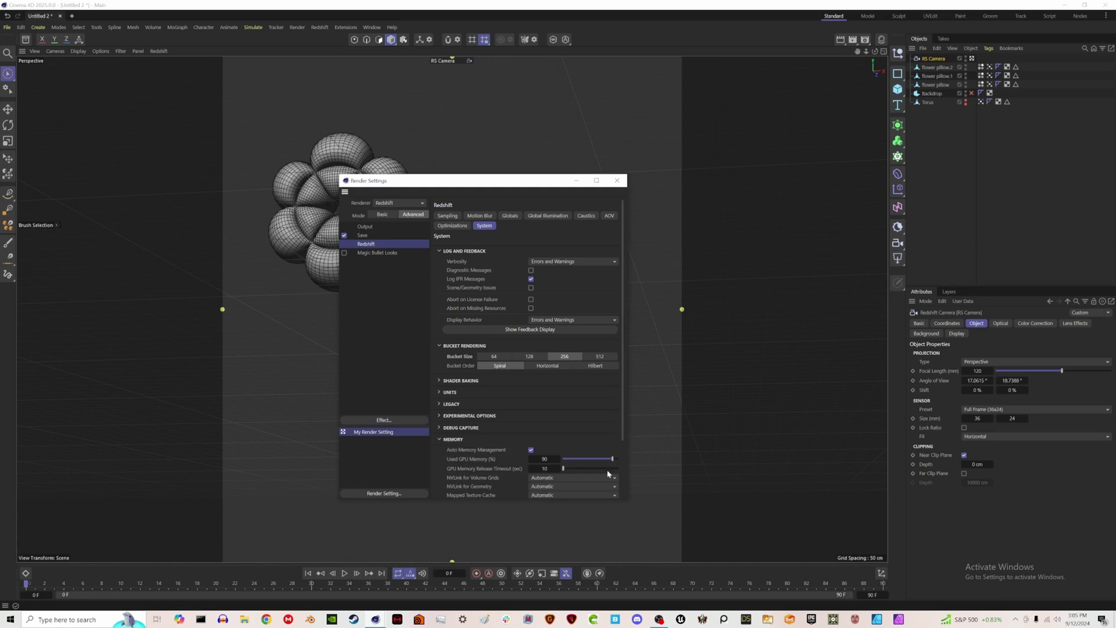
{"action": "left_click", "coordinate": [552, 461]}
{"action": "type", "text": "60"}
{"action": "key", "text": "Return"}
{"action": "left_click", "coordinate": [616, 181]}
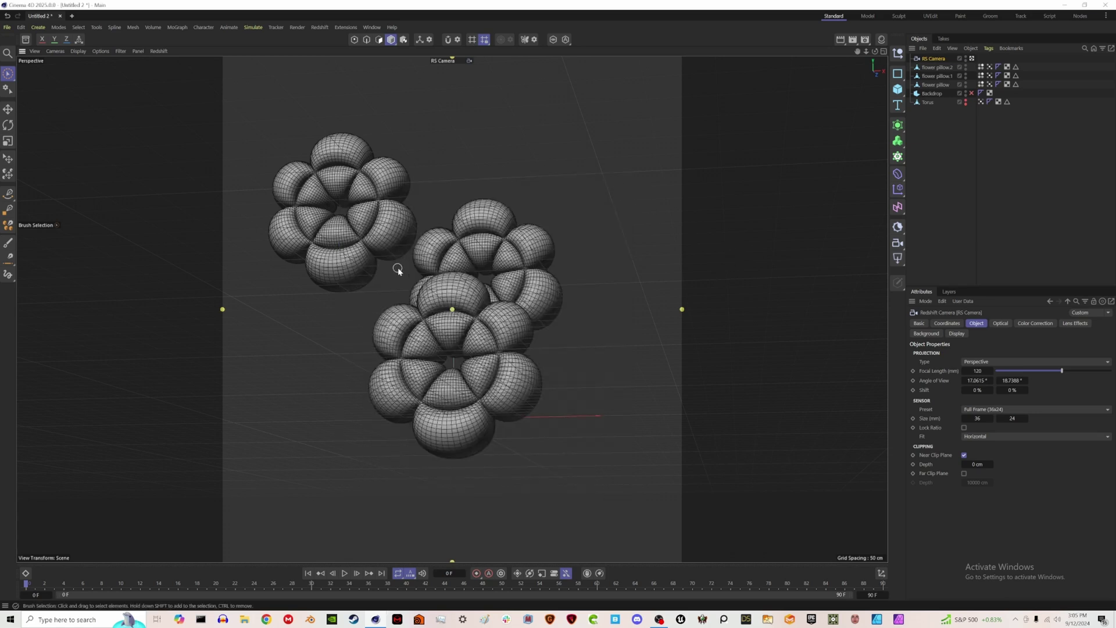
Step: Move the camera closer and turn it so that the three flower pillows fill more of the frame
{"action": "scroll", "coordinate": [395, 266], "scroll_direction": "up", "scroll_amount": 5}
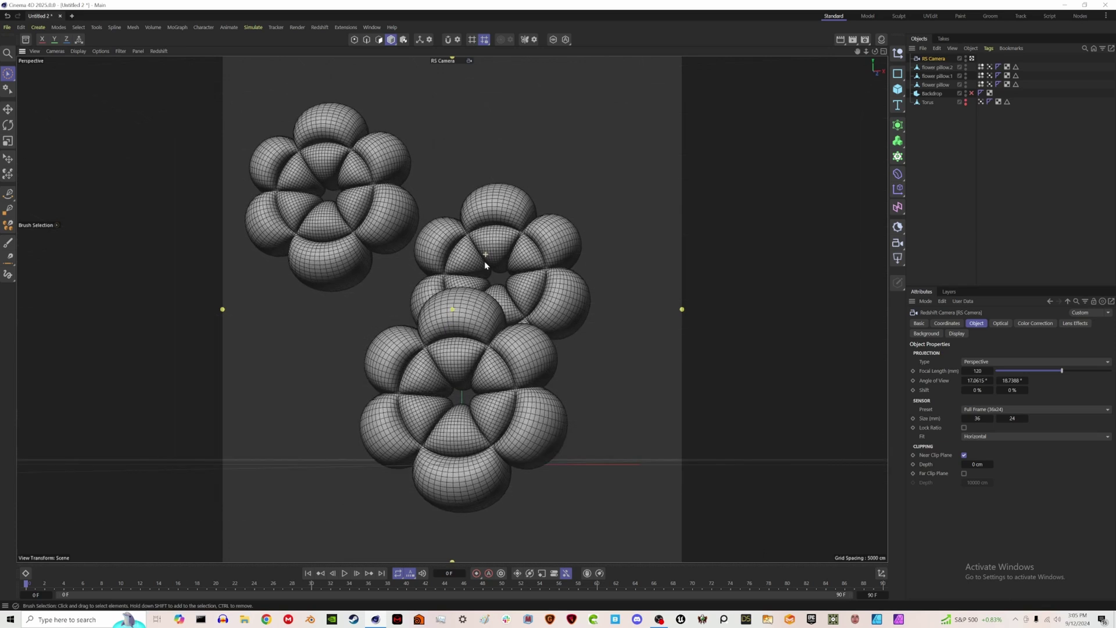
{"action": "left_click_drag", "start_coordinate": [481, 261], "coordinate": [456, 284], "text": "alt"}
{"action": "scroll", "coordinate": [480, 251], "scroll_direction": "up", "scroll_amount": 1}
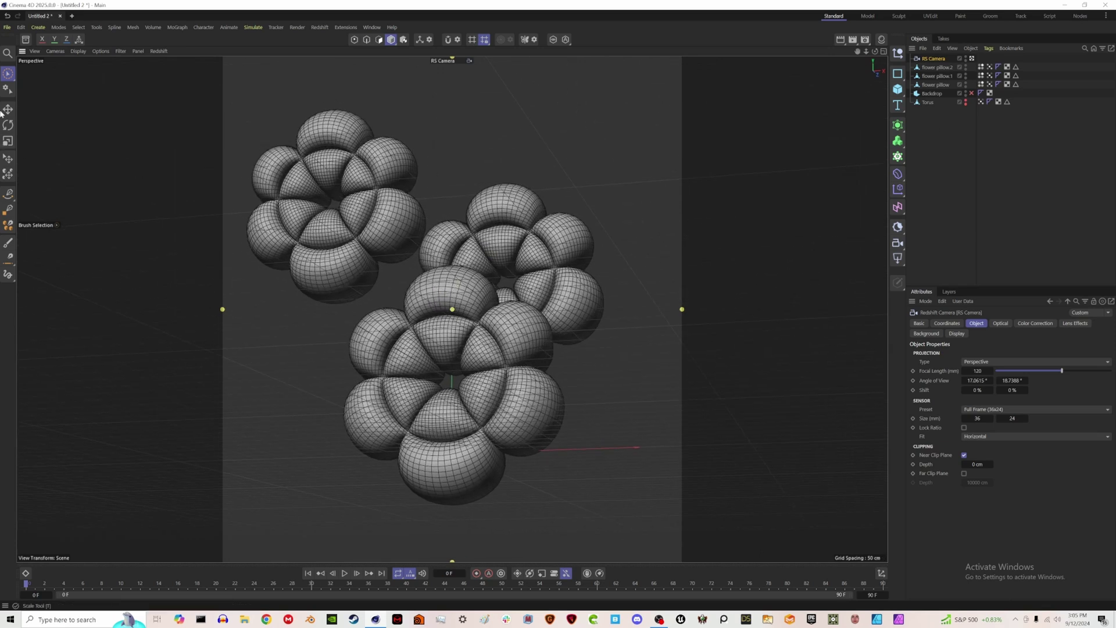
Step: Duplicate a flower pillow five times and spread the copies around the edges of the camera frame
{"action": "left_click", "coordinate": [323, 212]}
{"action": "left_click_drag", "start_coordinate": [414, 200], "coordinate": [584, 169], "text": "ctrl"}
{"action": "left_click_drag", "start_coordinate": [583, 169], "coordinate": [204, 448], "text": "ctrl"}
{"action": "left_click_drag", "start_coordinate": [203, 448], "coordinate": [274, 337], "text": "ctrl"}
{"action": "left_click_drag", "start_coordinate": [273, 337], "coordinate": [319, 80], "text": "ctrl"}
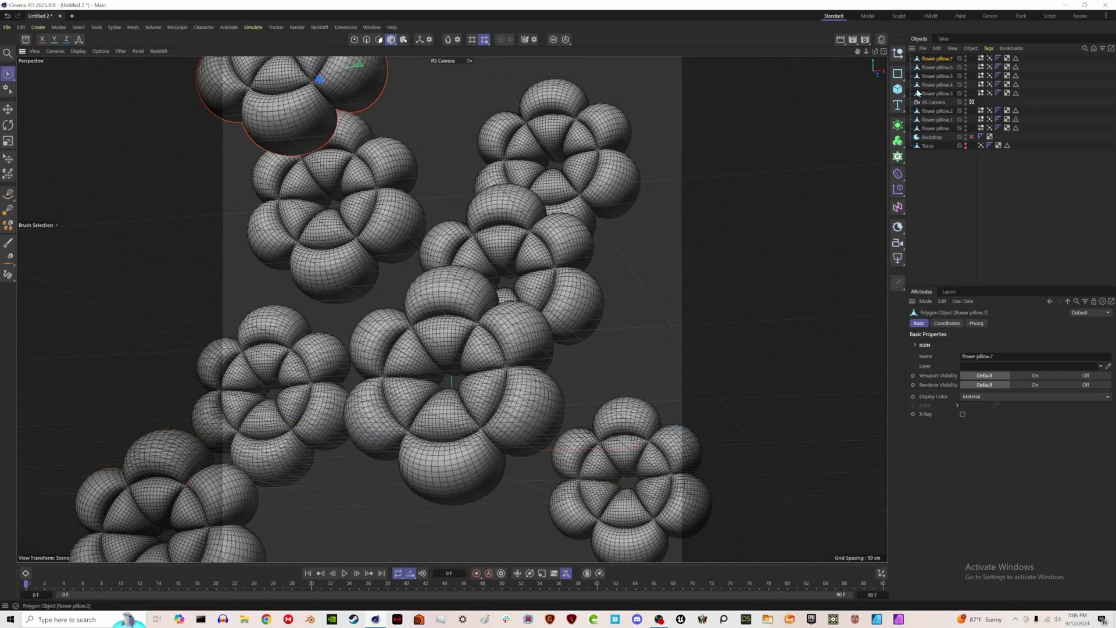
Step: Add a null object and group all eight flower pillows inside it
{"action": "left_click", "coordinate": [898, 54]}
{"action": "left_click", "coordinate": [933, 67]}
{"action": "left_click", "coordinate": [933, 104], "text": "shift"}
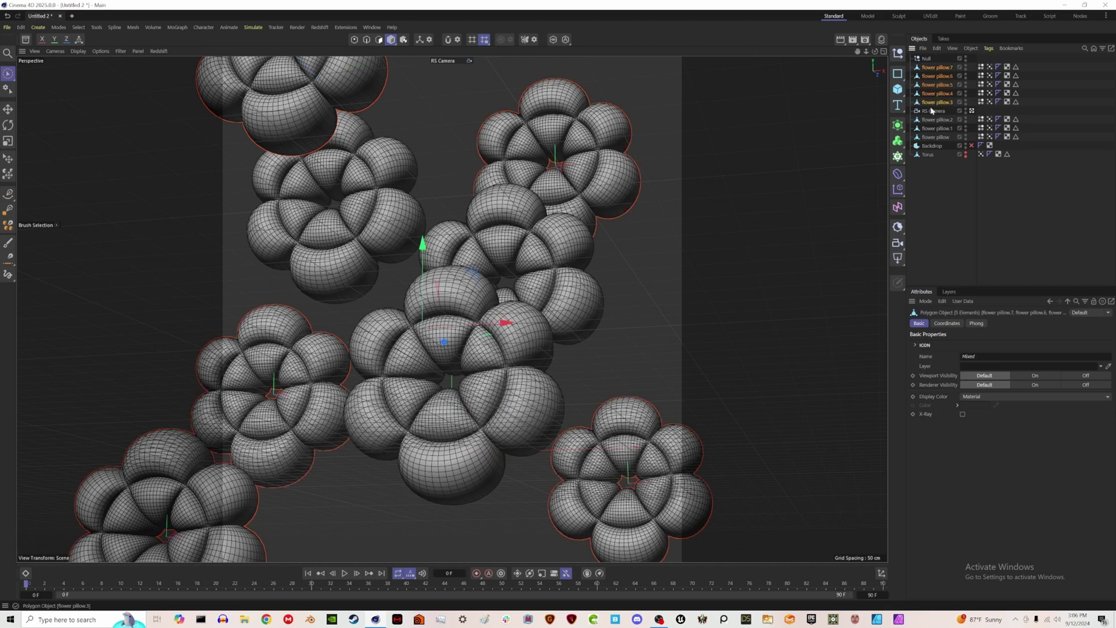
{"action": "left_click", "coordinate": [931, 122], "text": "ctrl"}
{"action": "left_click", "coordinate": [930, 130], "text": "ctrl"}
{"action": "left_click", "coordinate": [929, 138], "text": "ctrl"}
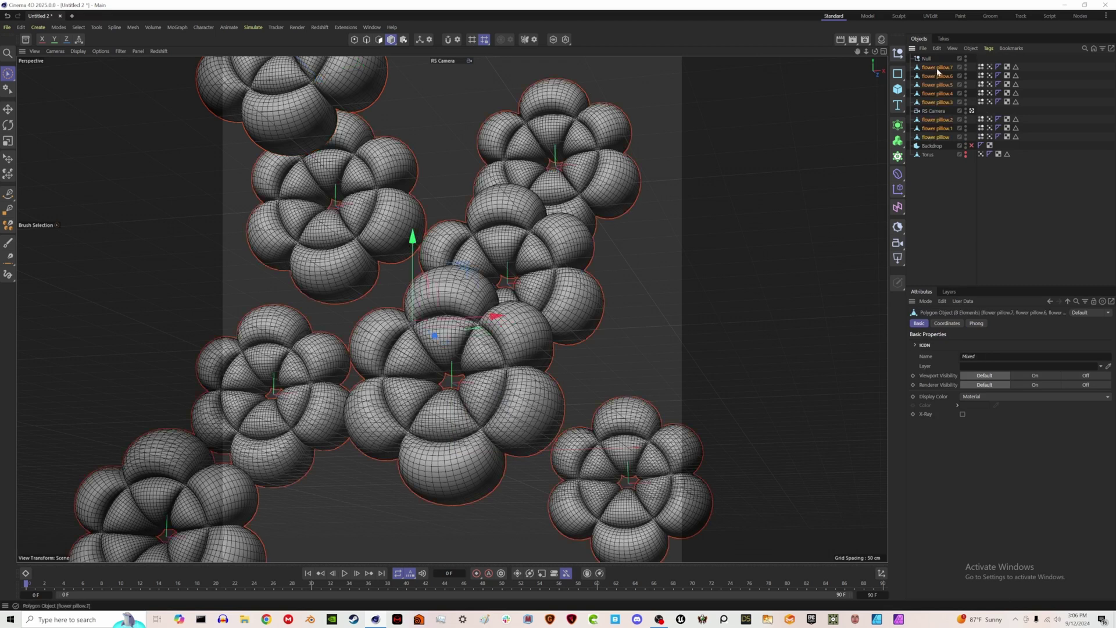
{"action": "left_click_drag", "start_coordinate": [937, 72], "coordinate": [930, 59]}
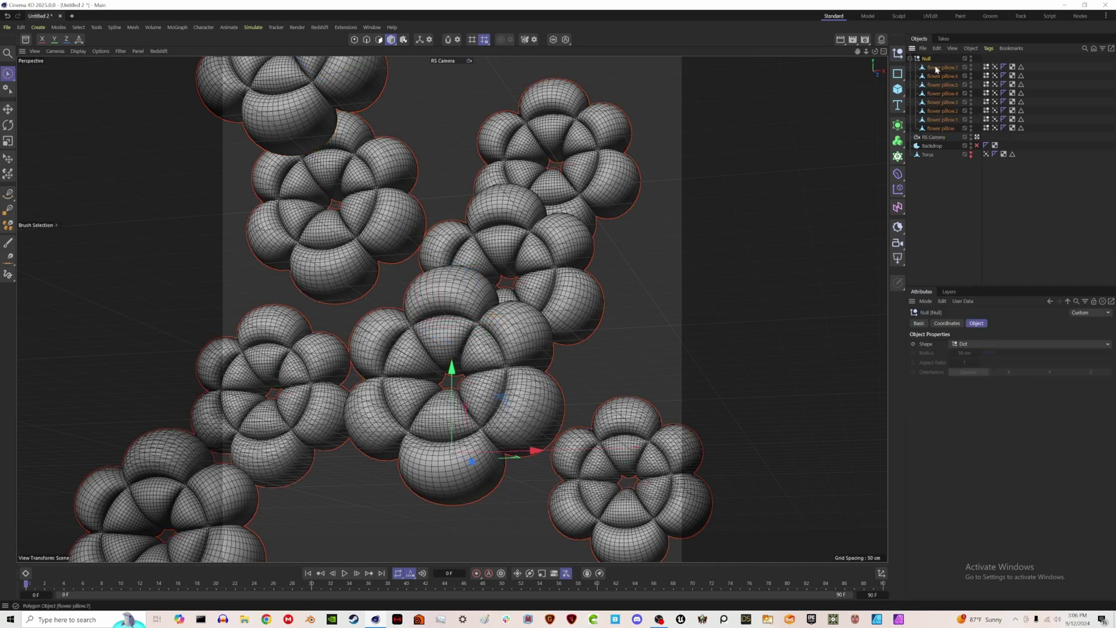
Step: Scale the individual pillows to varied sizes and shift the lower-left pillow further into the frame
{"action": "left_click", "coordinate": [281, 87]}
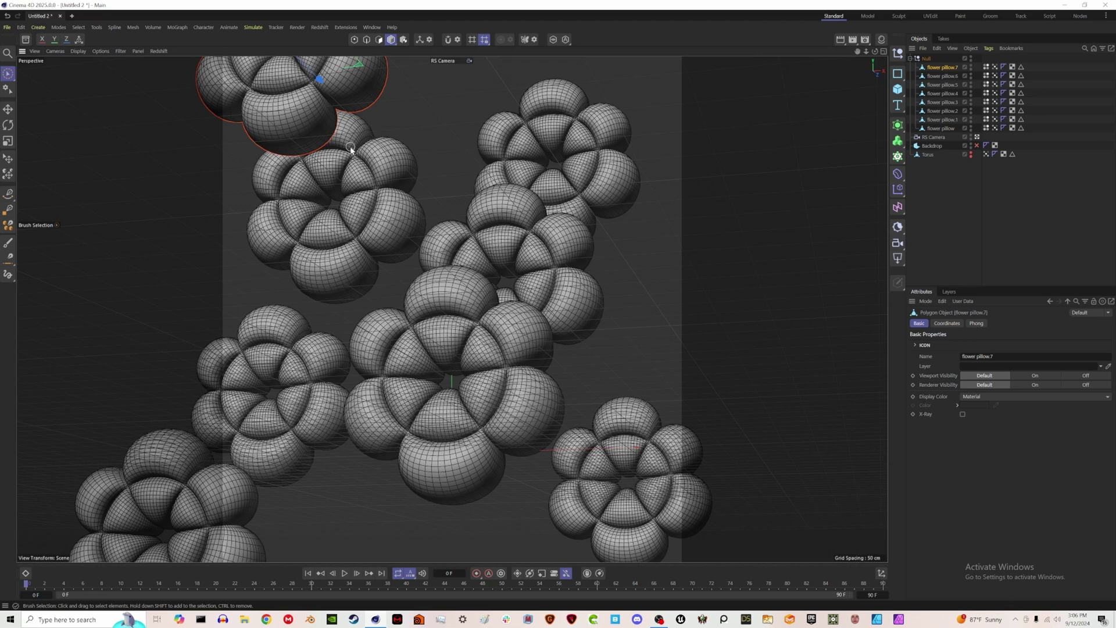
{"action": "key", "text": "t"}
{"action": "mouse_move", "coordinate": [391, 182]}
{"action": "left_mouse_down"}
{"action": "mouse_move", "coordinate": [658, 260]}
{"action": "mouse_move", "coordinate": [440, 225]}
{"action": "left_mouse_up"}
{"action": "key", "text": "t"}
{"action": "left_click_drag", "start_coordinate": [578, 273], "coordinate": [523, 274]}
{"action": "left_click", "coordinate": [605, 168]}
{"action": "left_click_drag", "start_coordinate": [604, 169], "coordinate": [663, 169]}
{"action": "left_click", "coordinate": [678, 476]}
{"action": "left_click_drag", "start_coordinate": [678, 476], "coordinate": [738, 476]}
{"action": "key", "text": "e"}
{"action": "left_click_drag", "start_coordinate": [237, 530], "coordinate": [291, 530]}
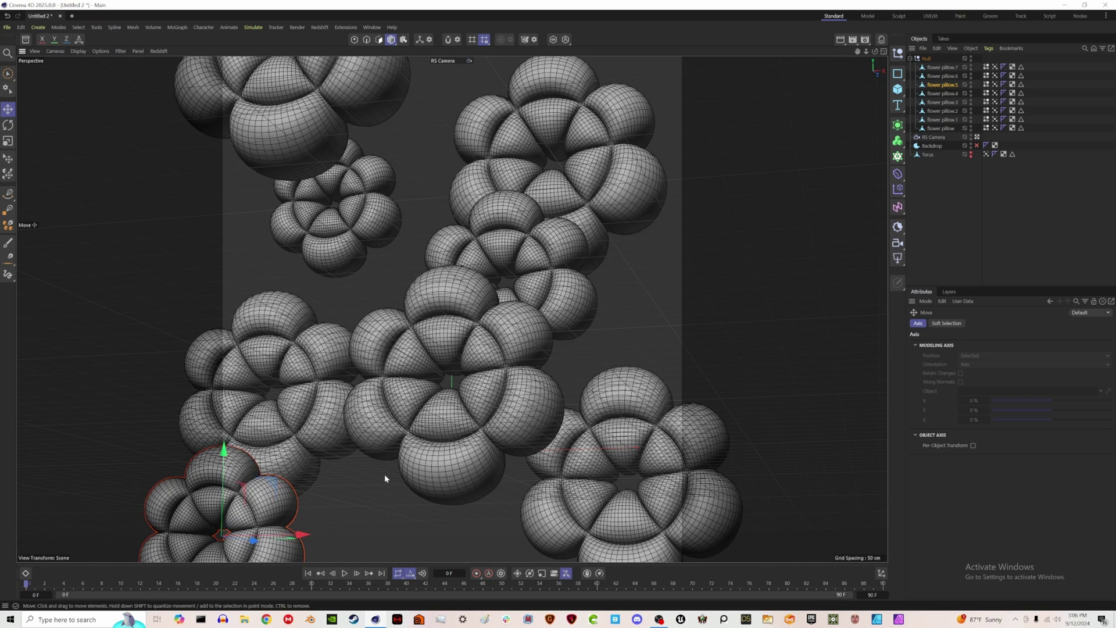
Step: Rotate the upper-right, middle-left and lower-right flower pillows to different angles
{"action": "left_click", "coordinate": [603, 160]}
{"action": "key", "text": "r"}
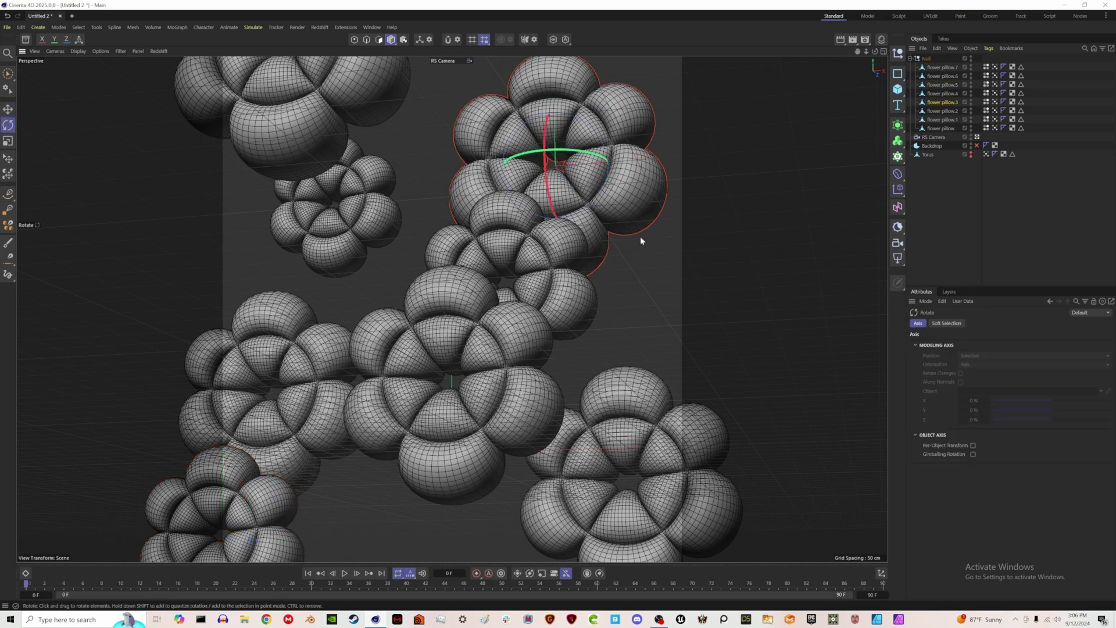
{"action": "left_click_drag", "start_coordinate": [581, 158], "coordinate": [617, 191]}
{"action": "left_click", "coordinate": [273, 366]}
{"action": "left_click_drag", "start_coordinate": [279, 391], "coordinate": [325, 361]}
{"action": "left_click", "coordinate": [631, 465]}
{"action": "left_click_drag", "start_coordinate": [640, 480], "coordinate": [618, 539]}
Step: Fill the remaining gaps with five more pillow copies, varying their position, size and rotation
{"action": "left_click", "coordinate": [241, 526]}
{"action": "left_click_drag", "start_coordinate": [240, 530], "coordinate": [235, 218]}
{"action": "key", "text": "e"}
{"action": "key", "text": "t"}
{"action": "key", "text": "e"}
{"action": "left_click_drag", "start_coordinate": [239, 289], "coordinate": [670, 66], "text": "ctrl"}
{"action": "key", "text": "t"}
{"action": "key", "text": "r"}
{"action": "key", "text": "e"}
{"action": "key", "text": "t"}
{"action": "key", "text": "r"}
{"action": "key", "text": "e"}
{"action": "key", "text": "r"}
{"action": "key", "text": "e"}
{"action": "left_click_drag", "start_coordinate": [670, 66], "coordinate": [479, 167], "text": "ctrl"}
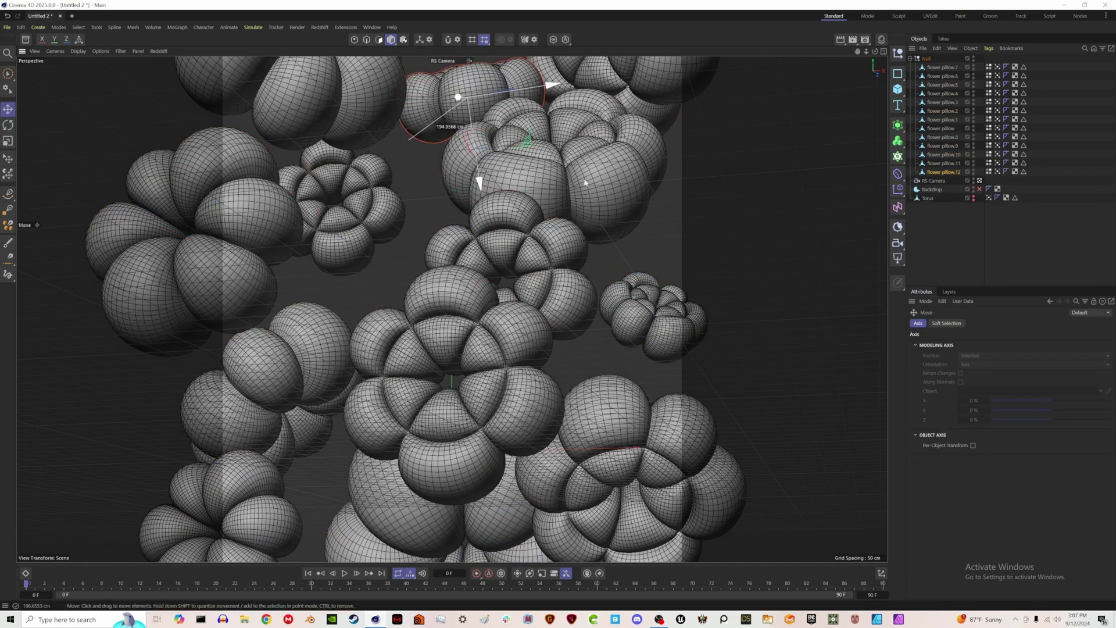
Step: Rename the null holding the pillows as "flower pillows"
{"action": "left_click", "coordinate": [980, 231]}
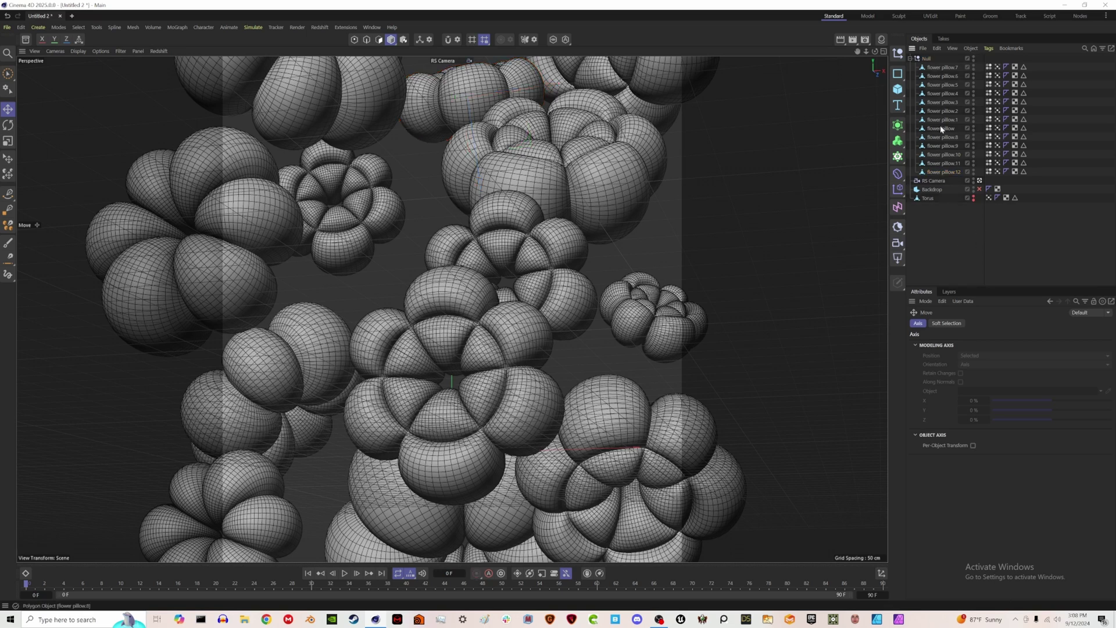
{"action": "left_click", "coordinate": [930, 58]}
{"action": "type", "text": "flower pillows"}
{"action": "key", "text": "Return"}
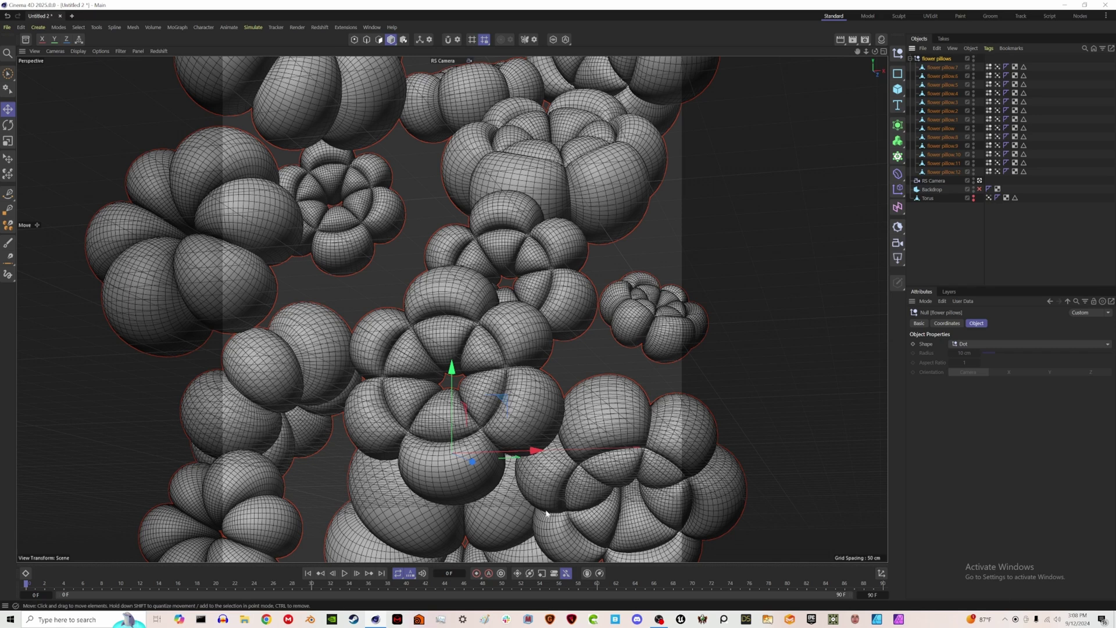
{"action": "left_click", "coordinate": [968, 220]}
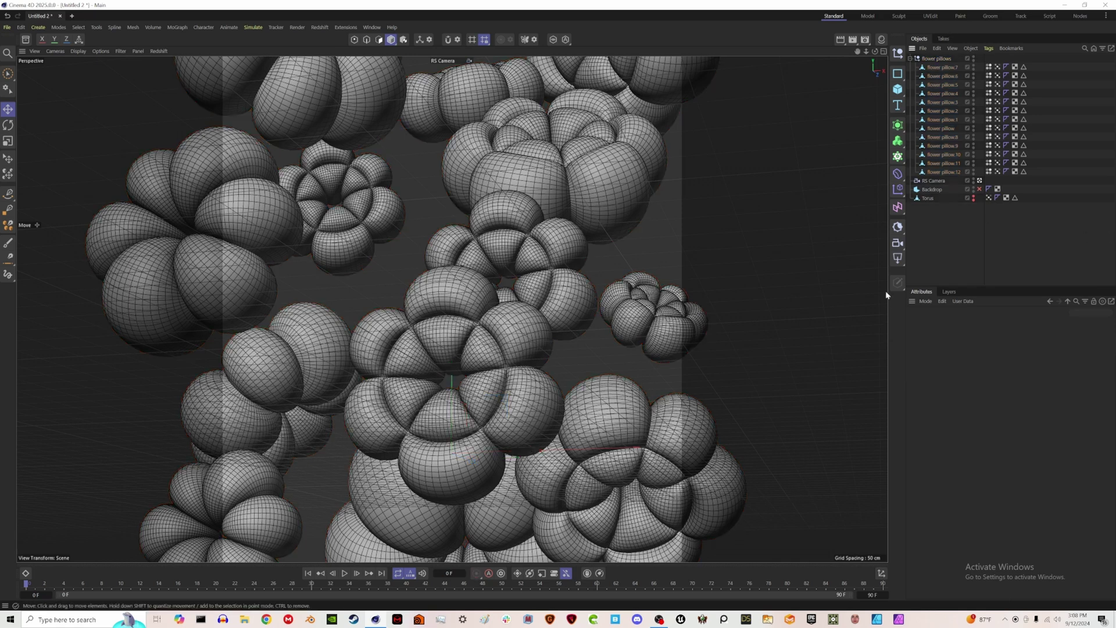
Step: Add a Redshift dome light and assign the hdr-light-studio_05.exr HDRI from the asset library as its texture
{"action": "left_click_drag", "start_coordinate": [898, 258], "coordinate": [936, 331]}
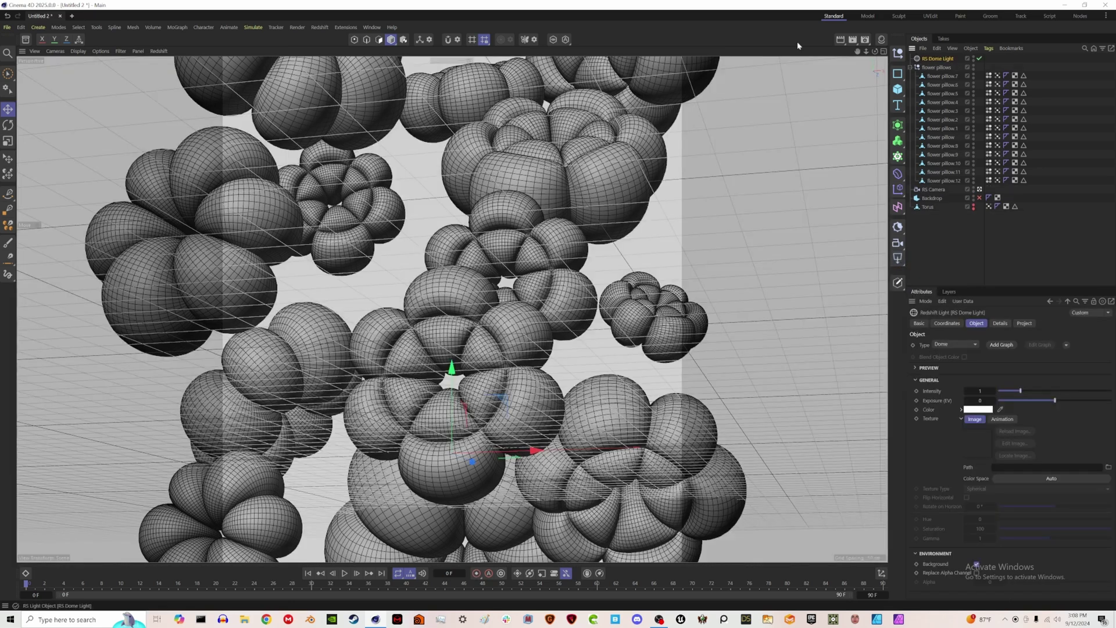
{"action": "left_click", "coordinate": [26, 39]}
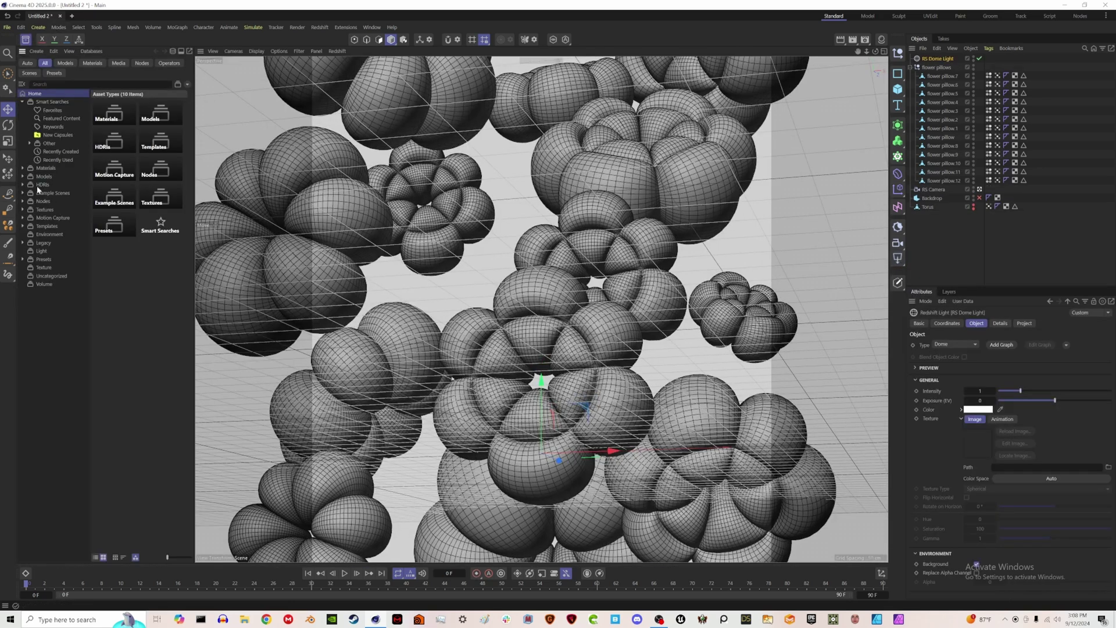
{"action": "left_click", "coordinate": [43, 184]}
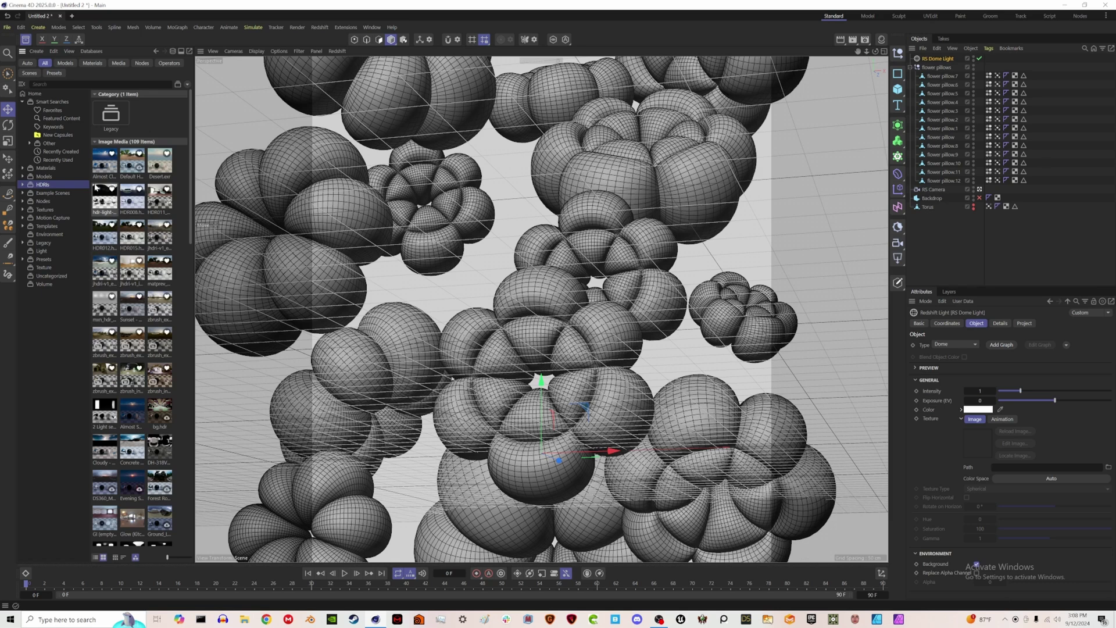
{"action": "scroll", "coordinate": [157, 372], "scroll_direction": "down", "scroll_amount": 3}
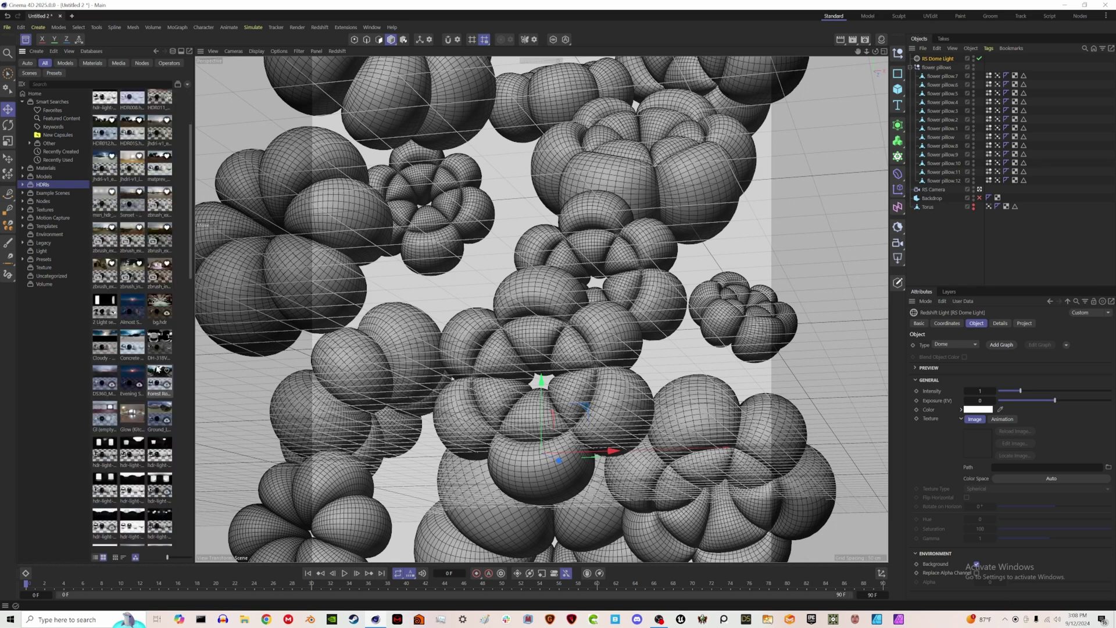
{"action": "scroll", "coordinate": [145, 401], "scroll_direction": "down", "scroll_amount": 1}
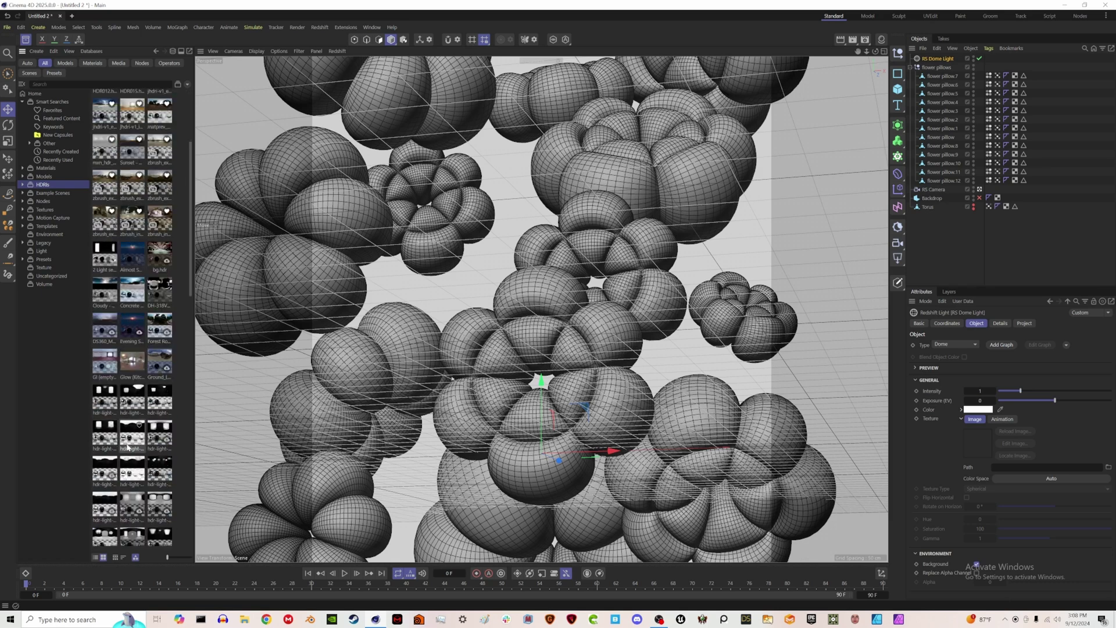
{"action": "left_click_drag", "start_coordinate": [125, 450], "coordinate": [1040, 469]}
{"action": "left_click", "coordinate": [25, 40]}
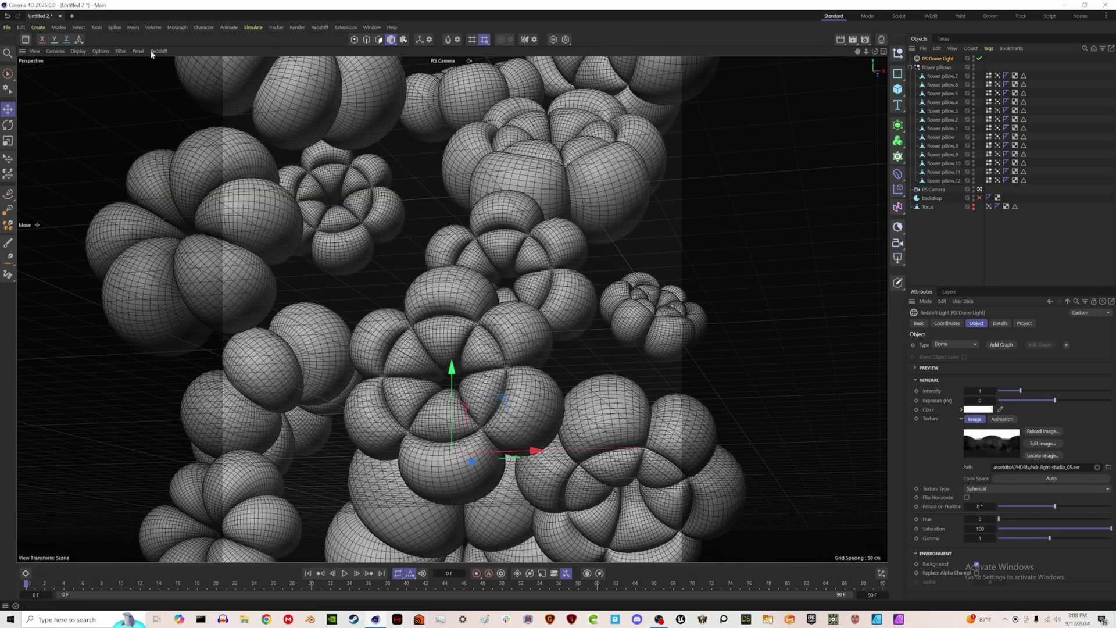
Step: Hide the work grid in the viewport and clear the selection
{"action": "left_click", "coordinate": [121, 53]}
{"action": "left_click", "coordinate": [142, 110]}
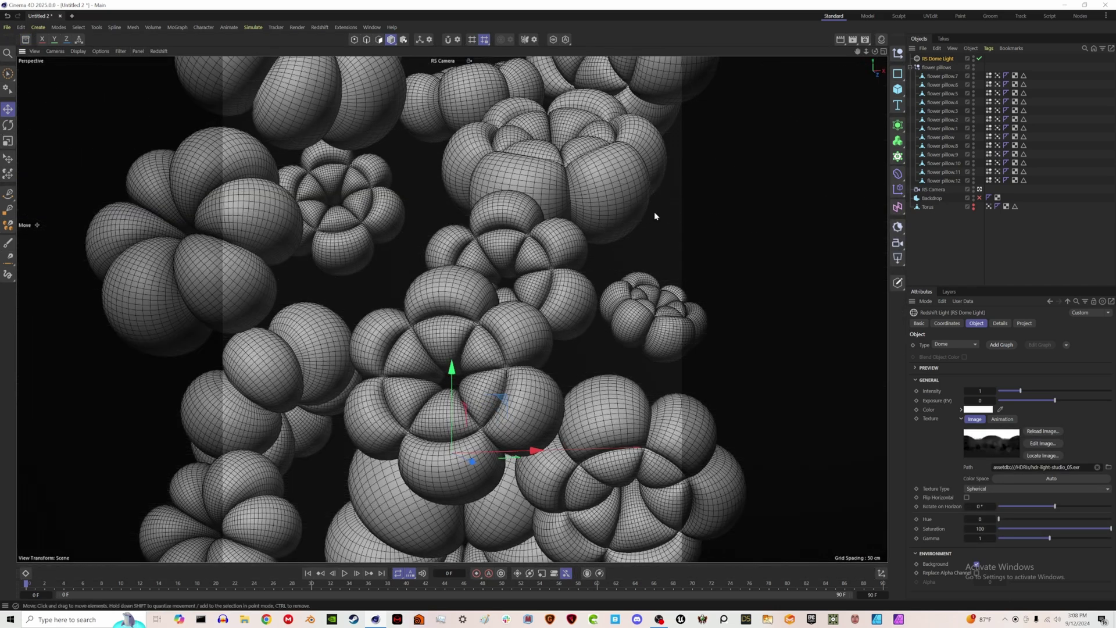
{"action": "left_click", "coordinate": [968, 265]}
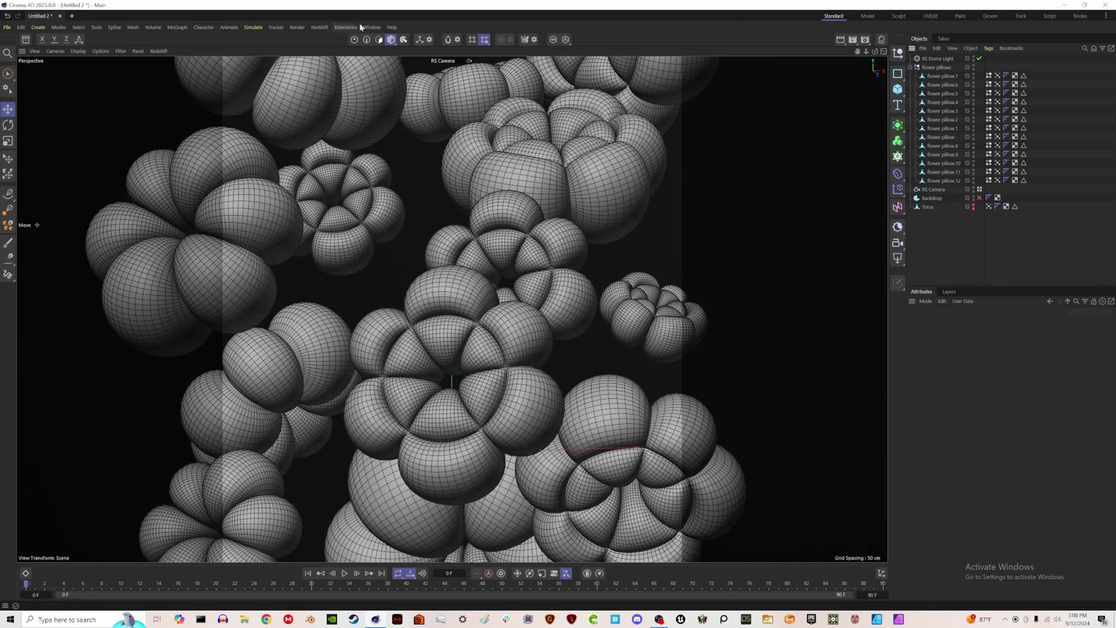
Step: Open the Redshift RenderView, dock it beside the viewport and start a live render of the camera view
{"action": "left_click", "coordinate": [319, 27]}
{"action": "left_click", "coordinate": [342, 97]}
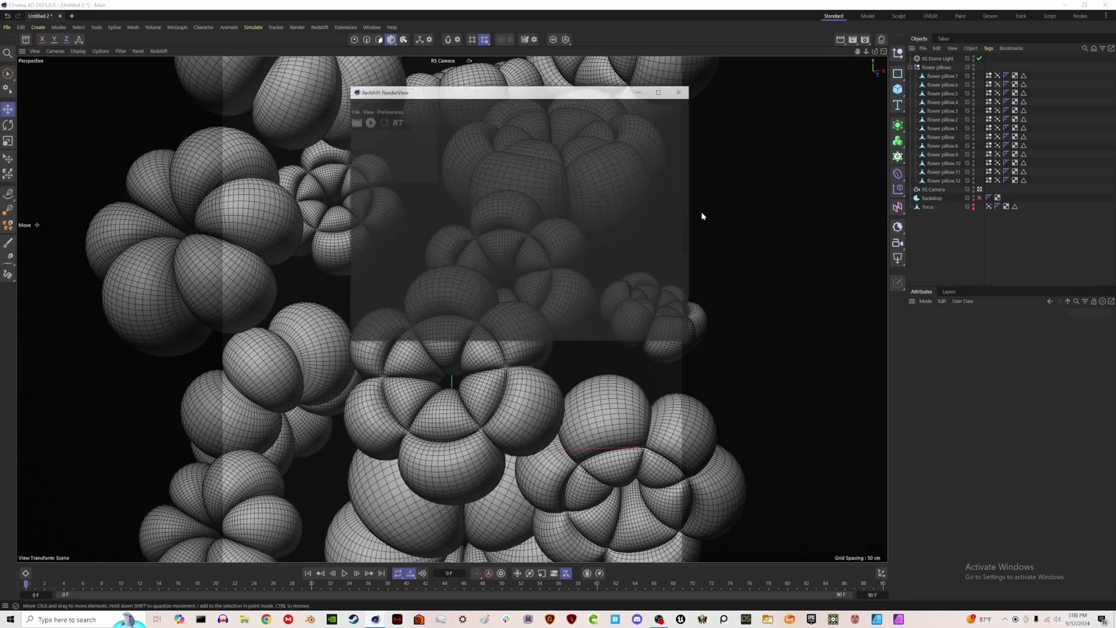
{"action": "left_click_drag", "start_coordinate": [353, 104], "coordinate": [878, 208]}
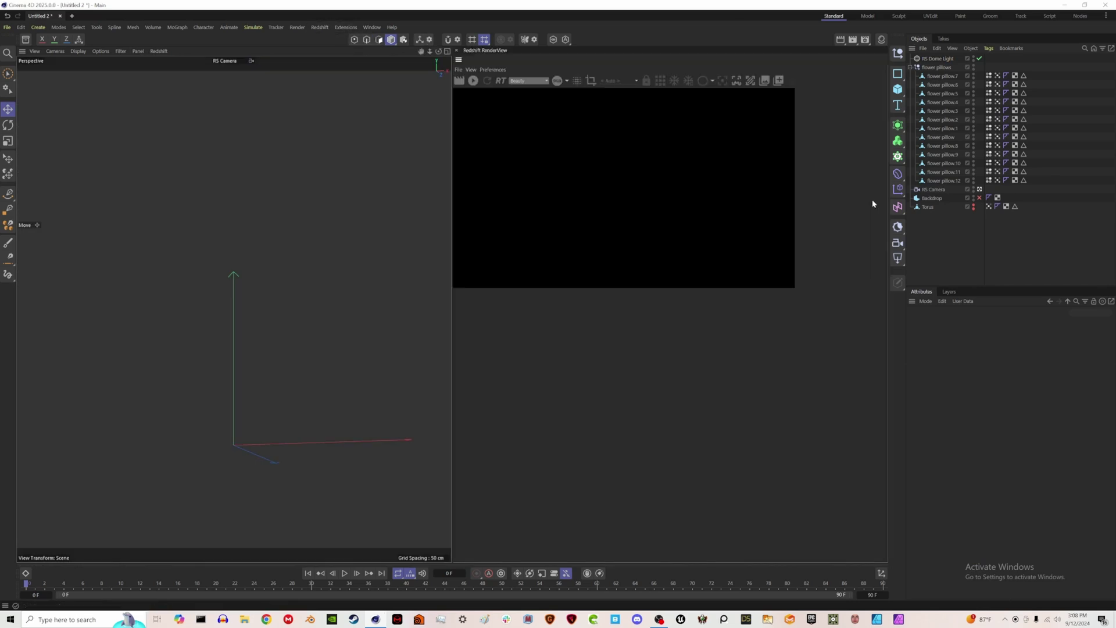
{"action": "left_click", "coordinate": [471, 84]}
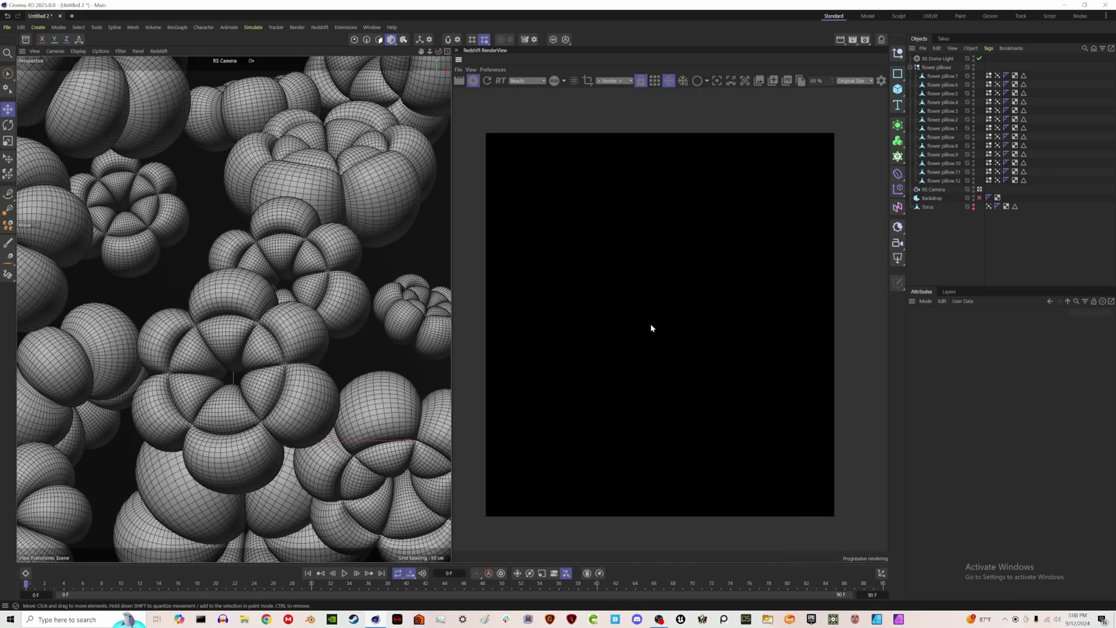
{"action": "scroll", "coordinate": [590, 317], "scroll_direction": "down", "scroll_amount": 1}
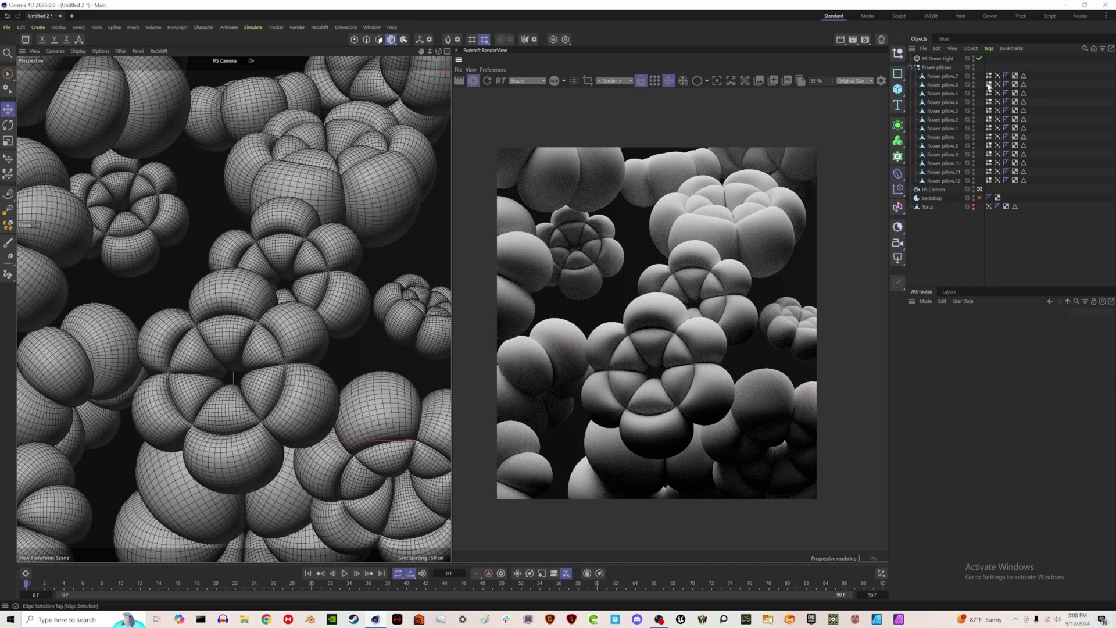
Step: Create a Redshift Standard material and apply it to the collapsed flower pillows group
{"action": "left_click", "coordinate": [911, 67]}
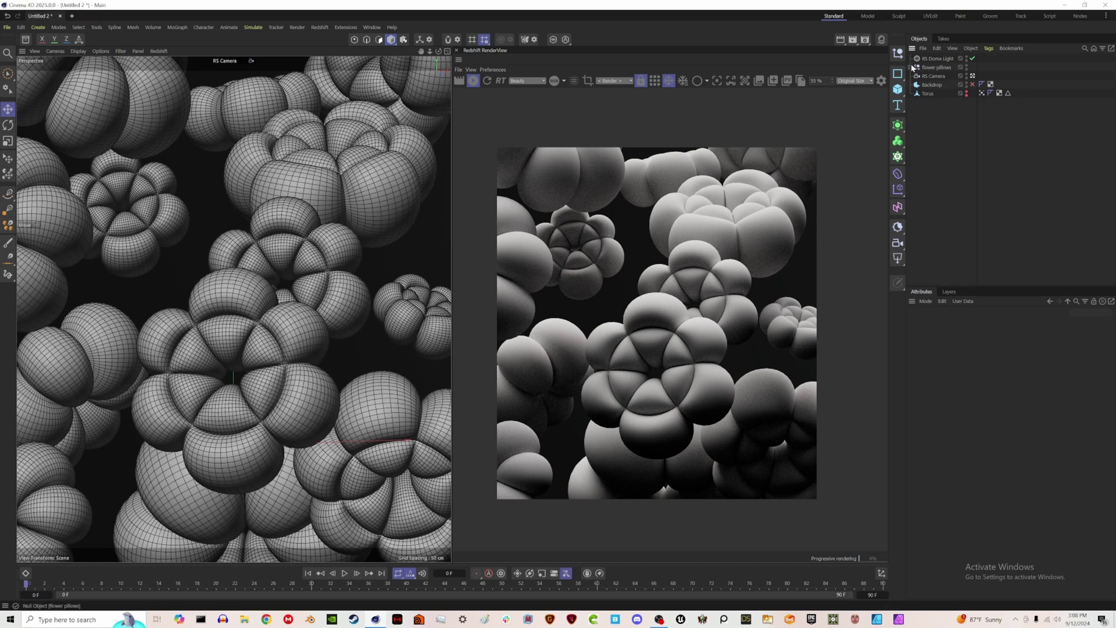
{"action": "left_click", "coordinate": [881, 42]}
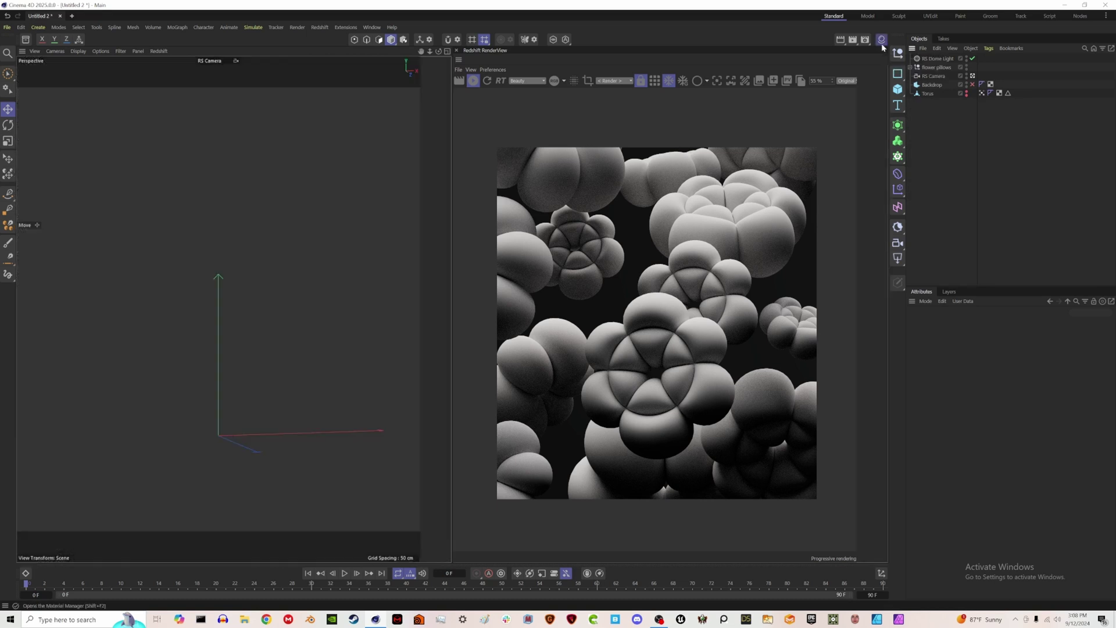
{"action": "left_click", "coordinate": [847, 52]}
{"action": "mouse_move", "coordinate": [889, 79]}
{"action": "left_click", "coordinate": [962, 78]}
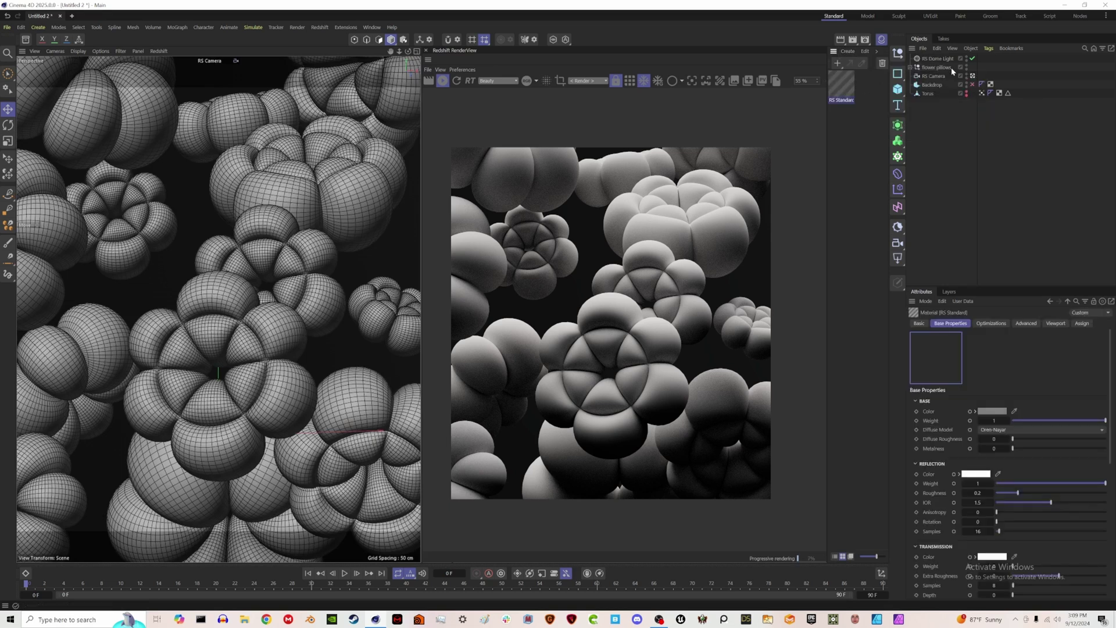
{"action": "left_click_drag", "start_coordinate": [841, 87], "coordinate": [945, 66]}
Step: Open the material's node graph and add a Bump Map node connected to the RS Standard node's Bump Map input
{"action": "double_click", "coordinate": [842, 92]}
{"action": "left_click_drag", "start_coordinate": [849, 83], "coordinate": [297, 100]}
{"action": "left_click_drag", "start_coordinate": [566, 190], "coordinate": [436, 190]}
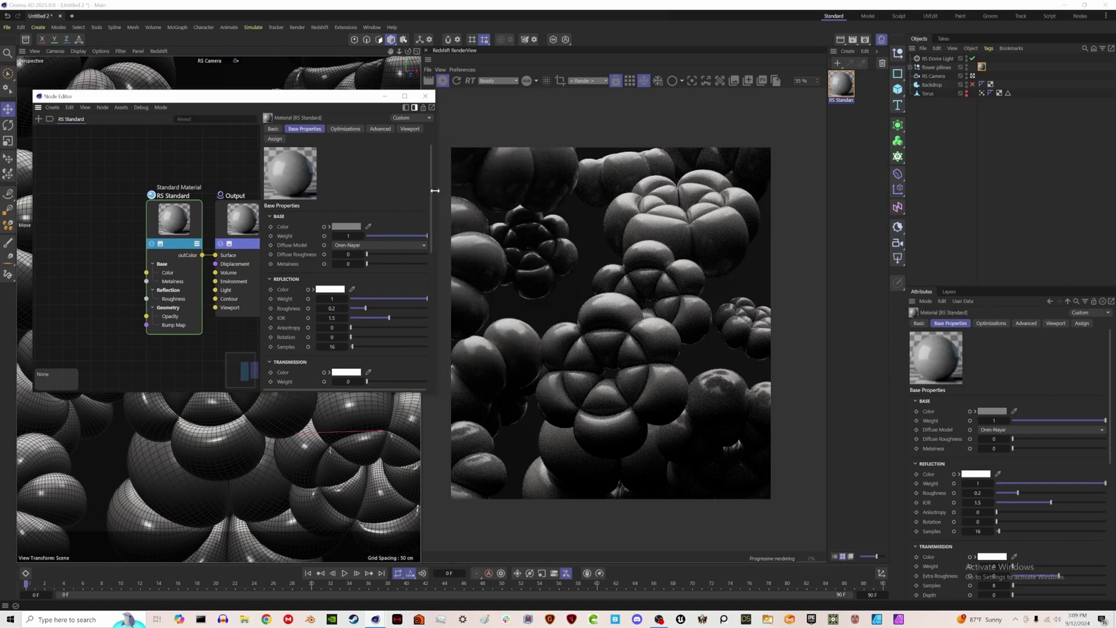
{"action": "double_click", "coordinate": [118, 228]}
{"action": "type", "text": "blmp"}
{"action": "double_click", "coordinate": [152, 275]}
{"action": "left_click_drag", "start_coordinate": [149, 243], "coordinate": [215, 332]}
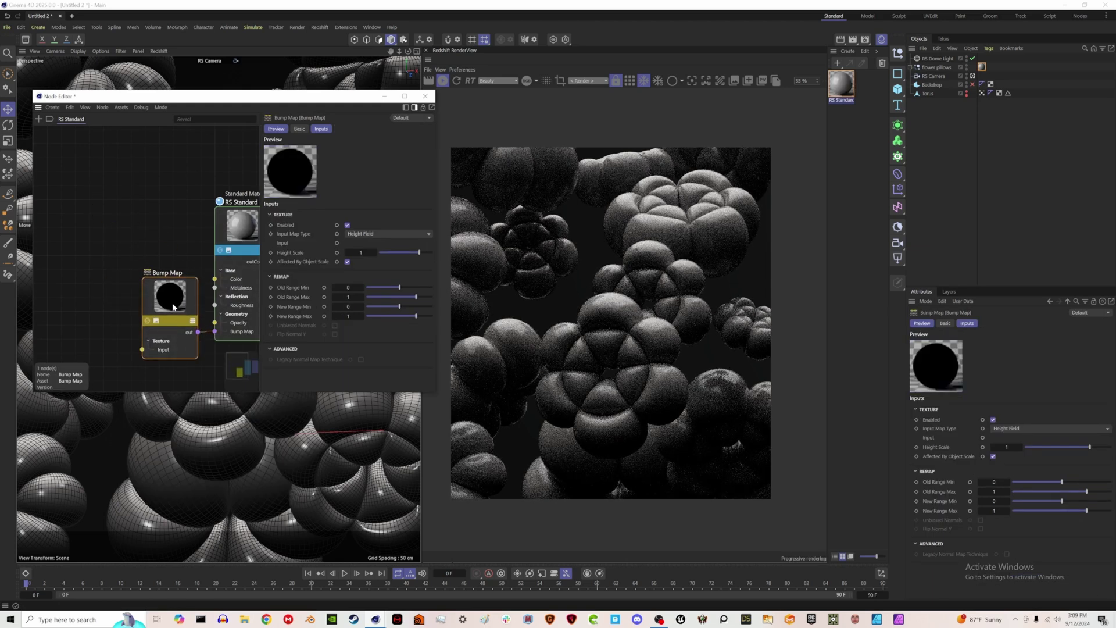
Step: Add a Tiles texture node and connect its outColor to the Bump Map node's input
{"action": "double_click", "coordinate": [121, 274]}
{"action": "type", "text": "tile"}
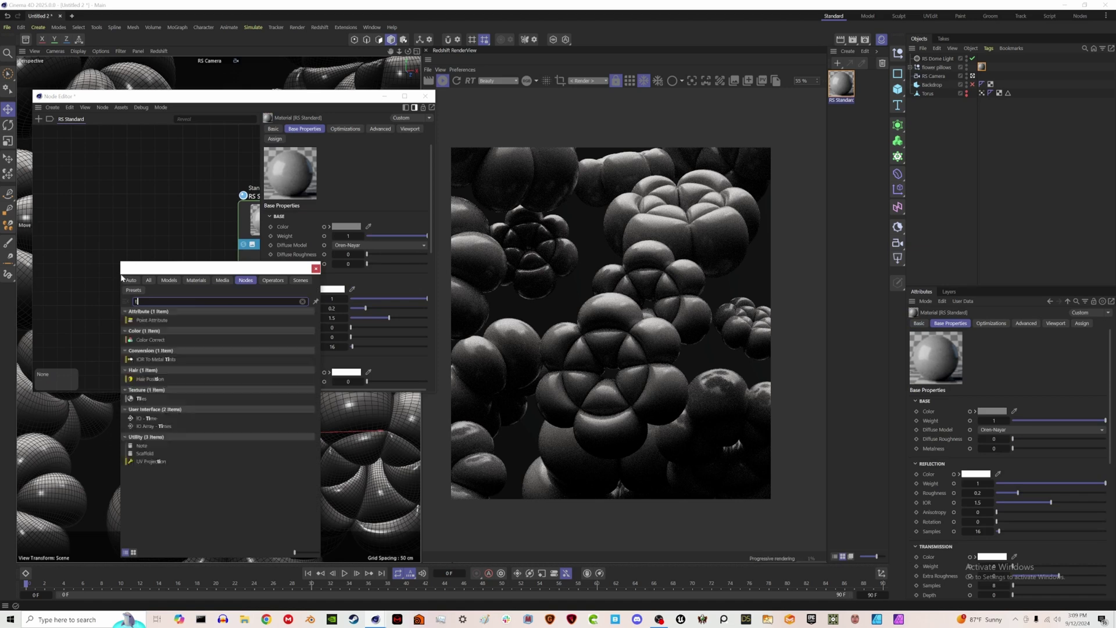
{"action": "double_click", "coordinate": [149, 312]}
{"action": "left_click_drag", "start_coordinate": [143, 247], "coordinate": [124, 297]}
{"action": "left_click_drag", "start_coordinate": [163, 347], "coordinate": [166, 344]}
Step: Set Tiles Color 1, 2 and 3 of the Tiles node to white
{"action": "left_click", "coordinate": [343, 233]}
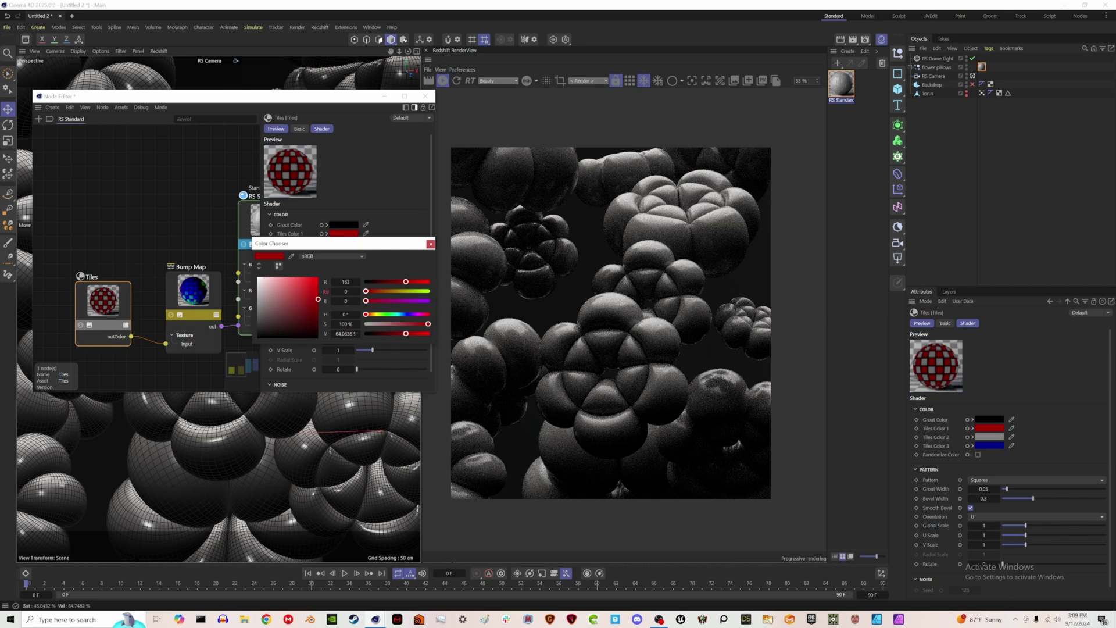
{"action": "left_click_drag", "start_coordinate": [281, 301], "coordinate": [254, 273]}
{"action": "left_click", "coordinate": [431, 244]}
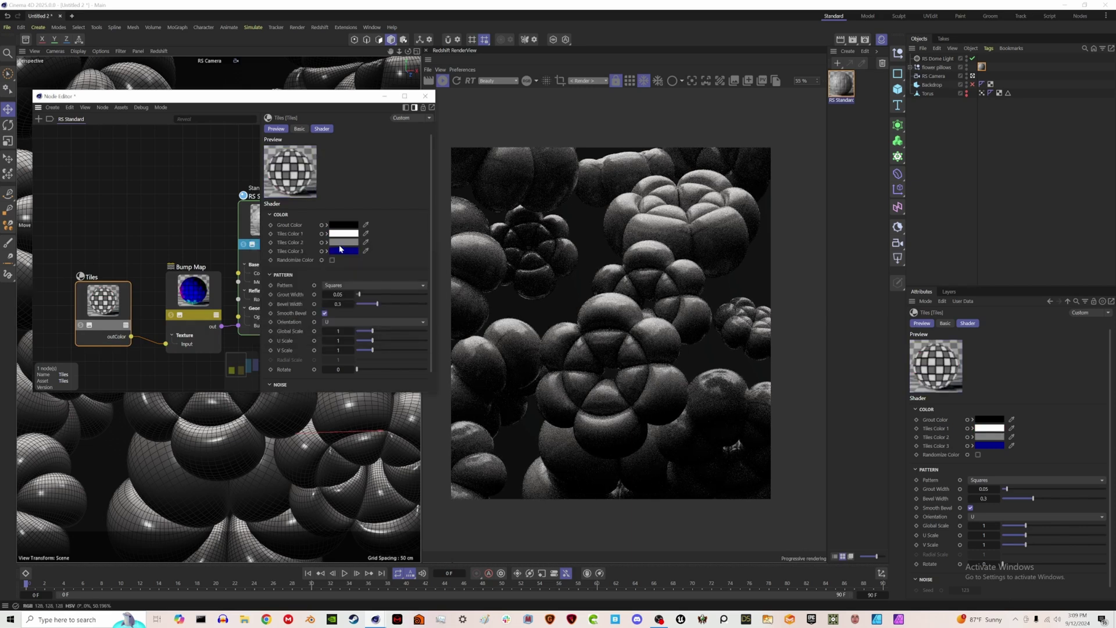
{"action": "left_click", "coordinate": [343, 242]}
{"action": "left_click_drag", "start_coordinate": [283, 311], "coordinate": [258, 287]}
{"action": "left_click", "coordinate": [431, 251]}
{"action": "left_click", "coordinate": [343, 251]}
{"action": "left_click", "coordinate": [431, 257]}
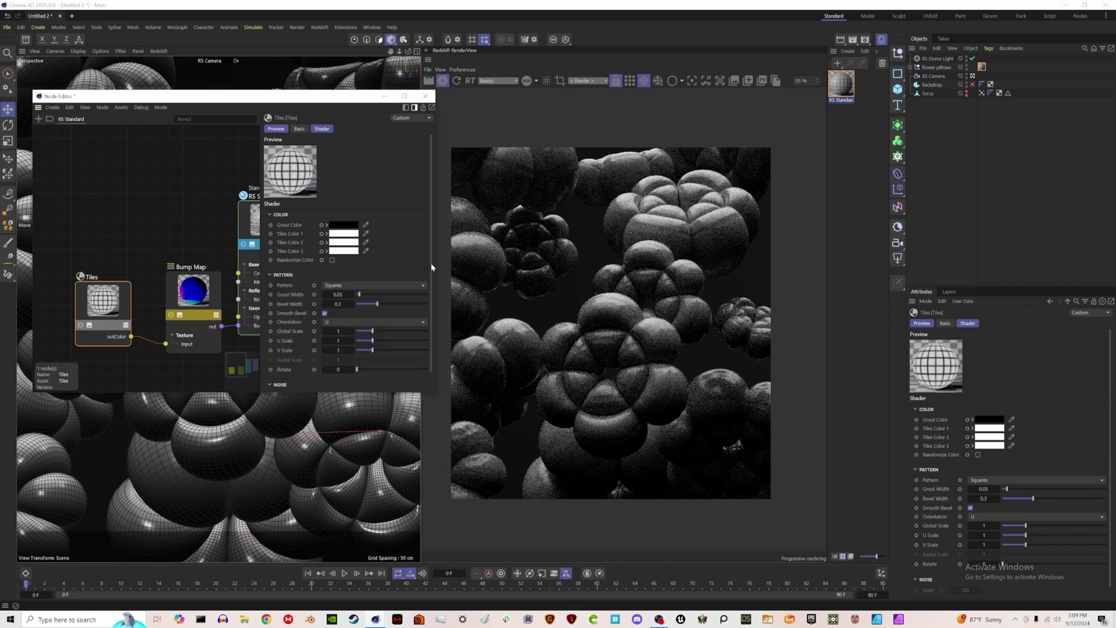
Step: Set the Tiles node's pattern to Circles 3 and solo the node to preview it in the render
{"action": "left_click", "coordinate": [357, 286]}
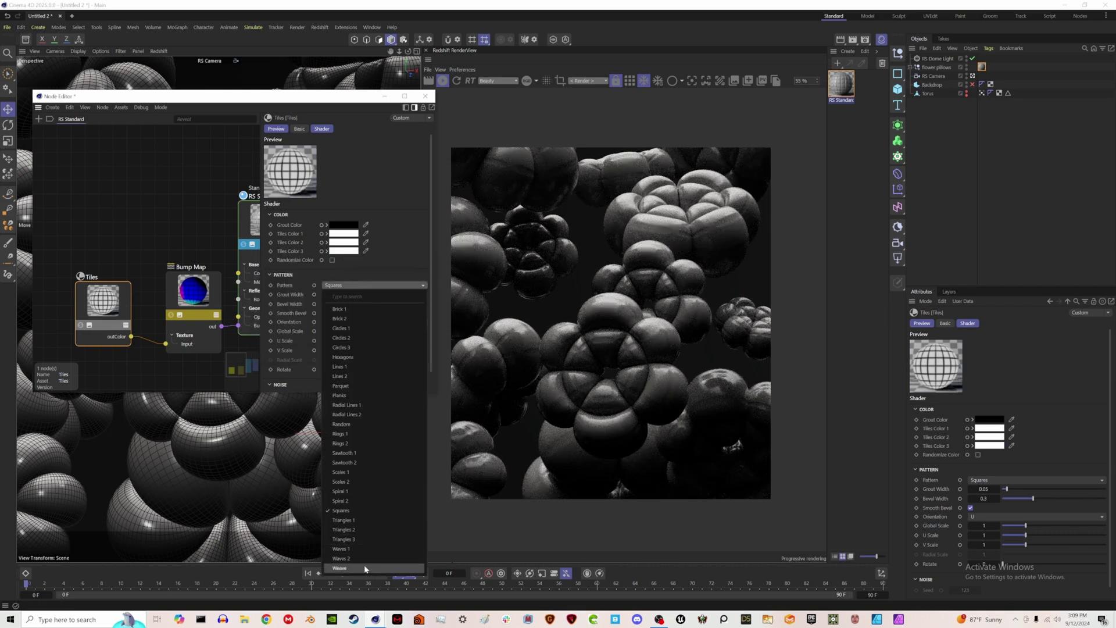
{"action": "left_click", "coordinate": [371, 348]}
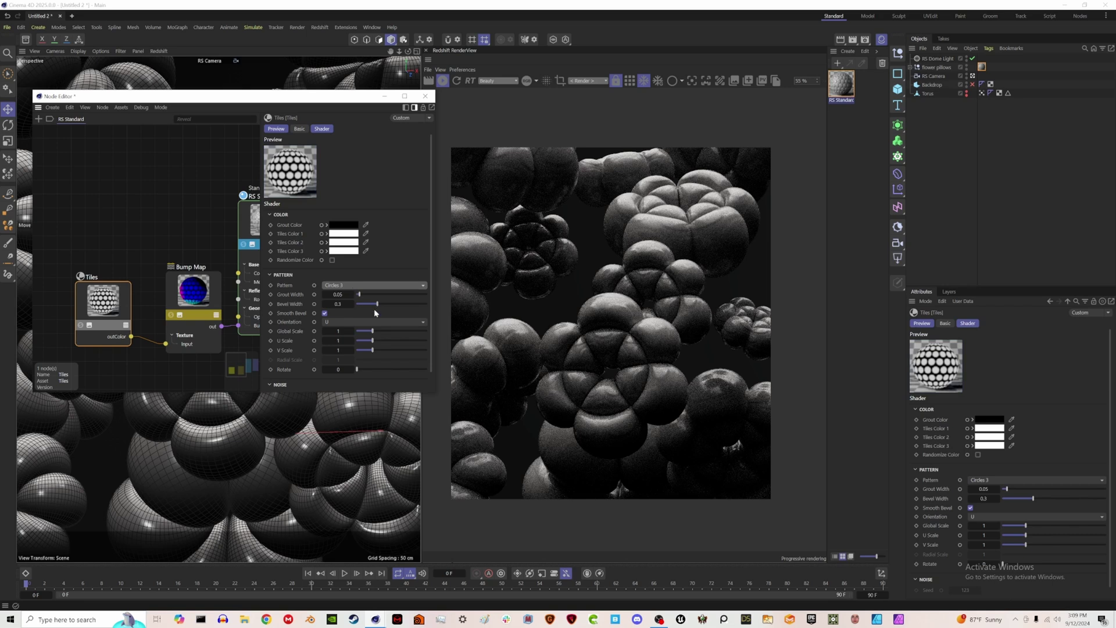
{"action": "left_click", "coordinate": [81, 325]}
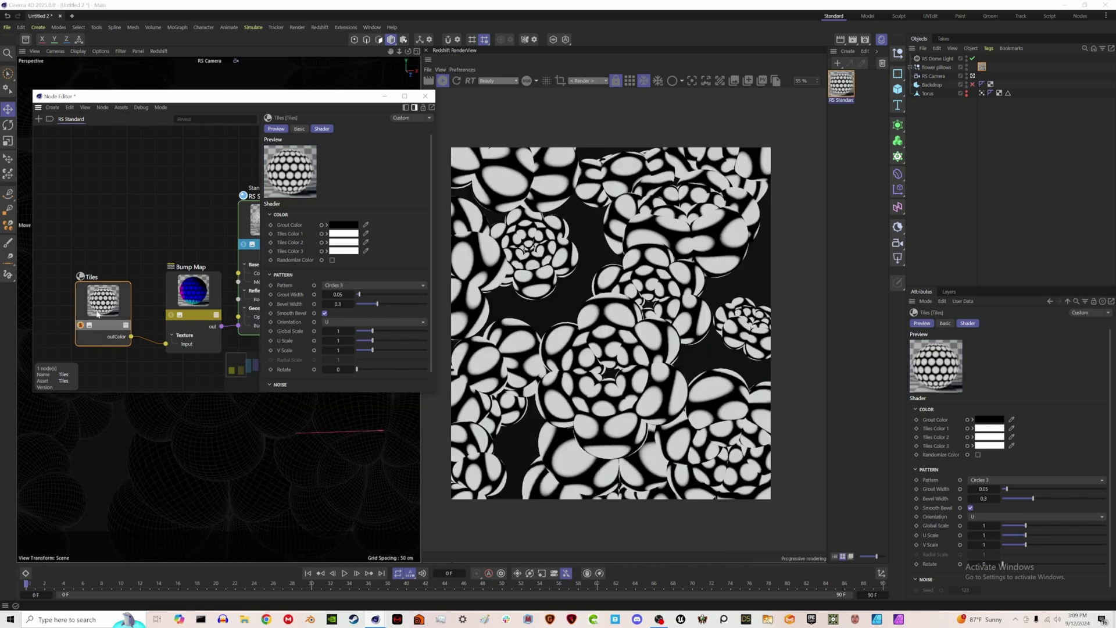
Step: Try Global Scale values of 0.1 and 0.01 on the Tiles node, set it to 0.05, and end the solo preview
{"action": "left_click", "coordinate": [338, 331]}
{"action": "type", "text": ".1"}
{"action": "key", "text": "Return"}
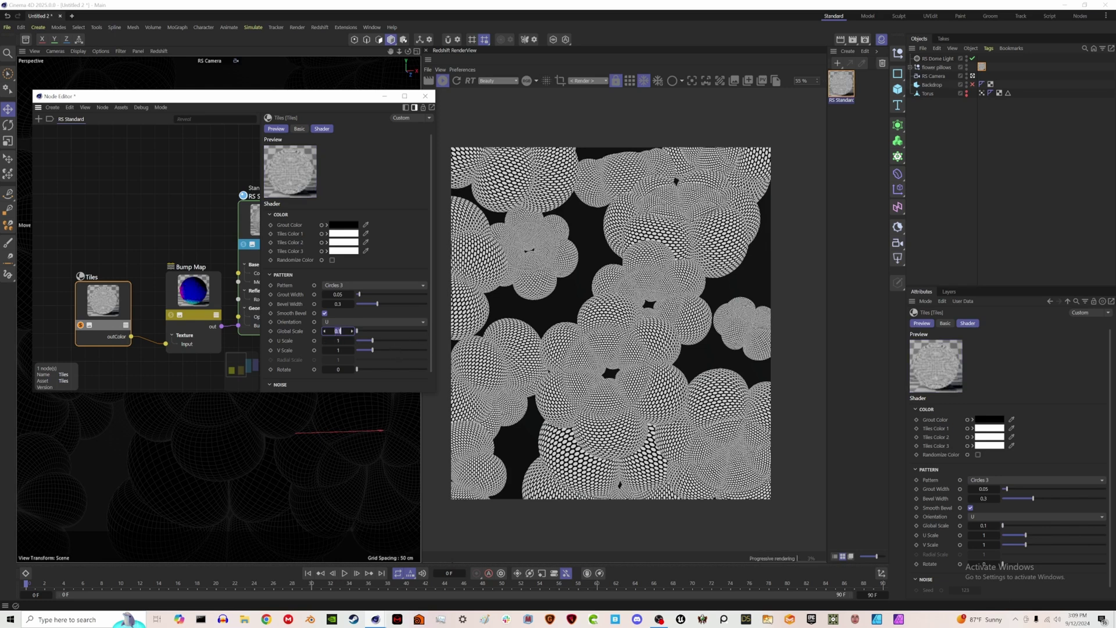
{"action": "type", "text": ".01"}
{"action": "key", "text": "Return"}
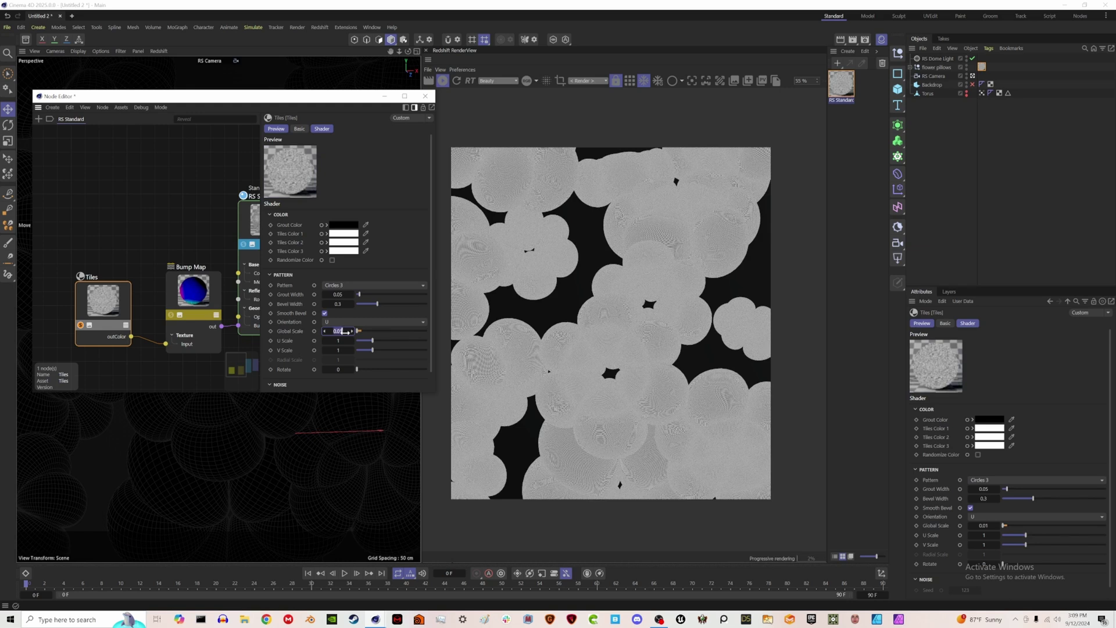
{"action": "type", "text": ".05"}
{"action": "key", "text": "Return"}
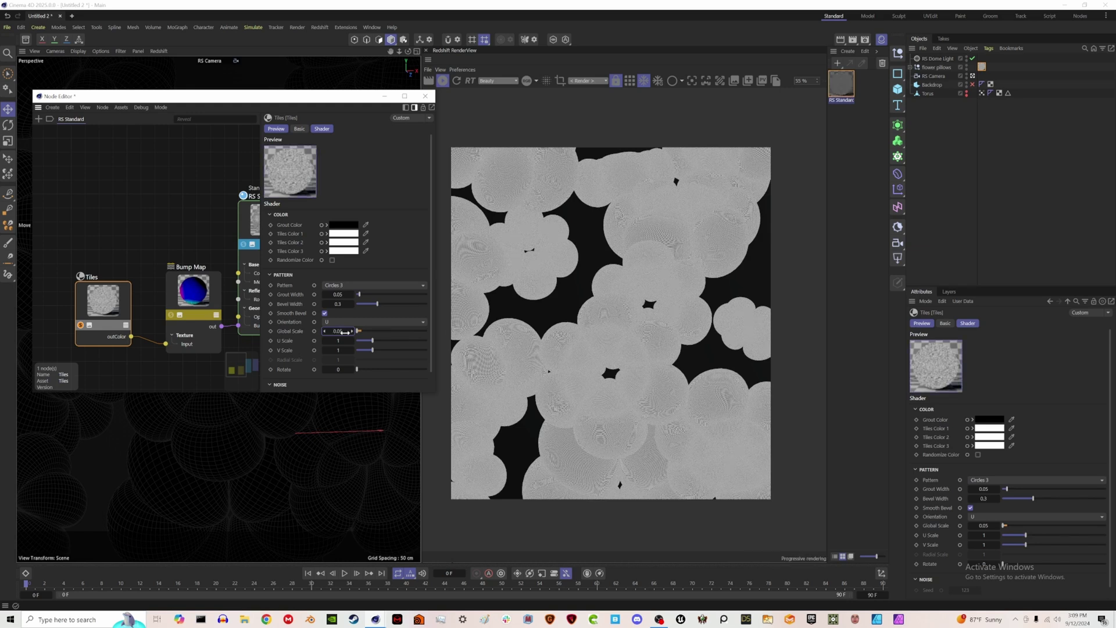
{"action": "left_click", "coordinate": [89, 325]}
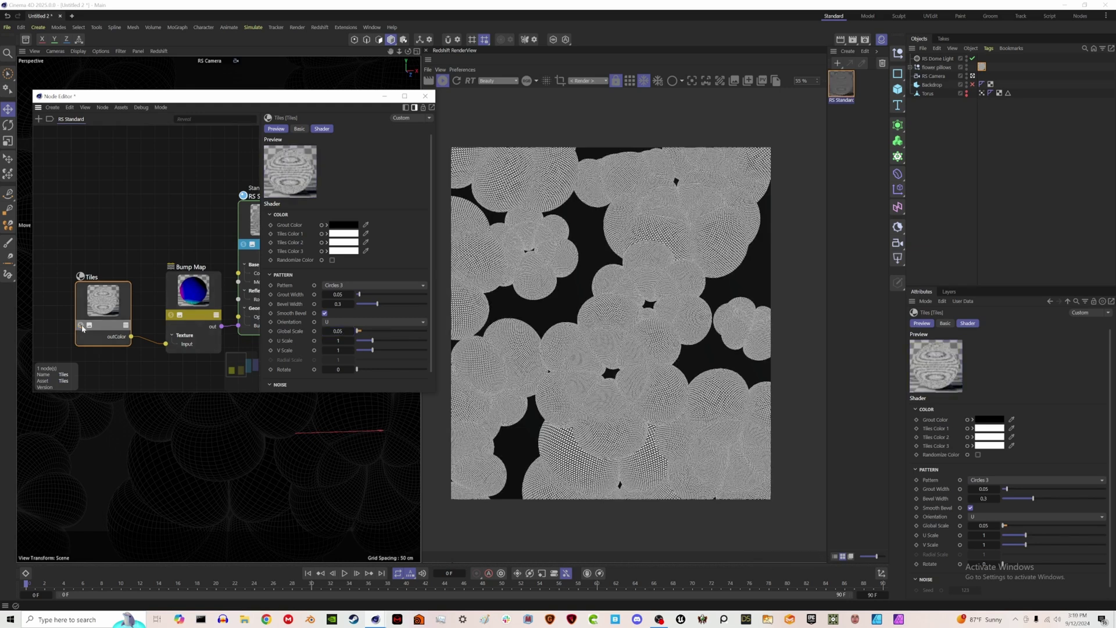
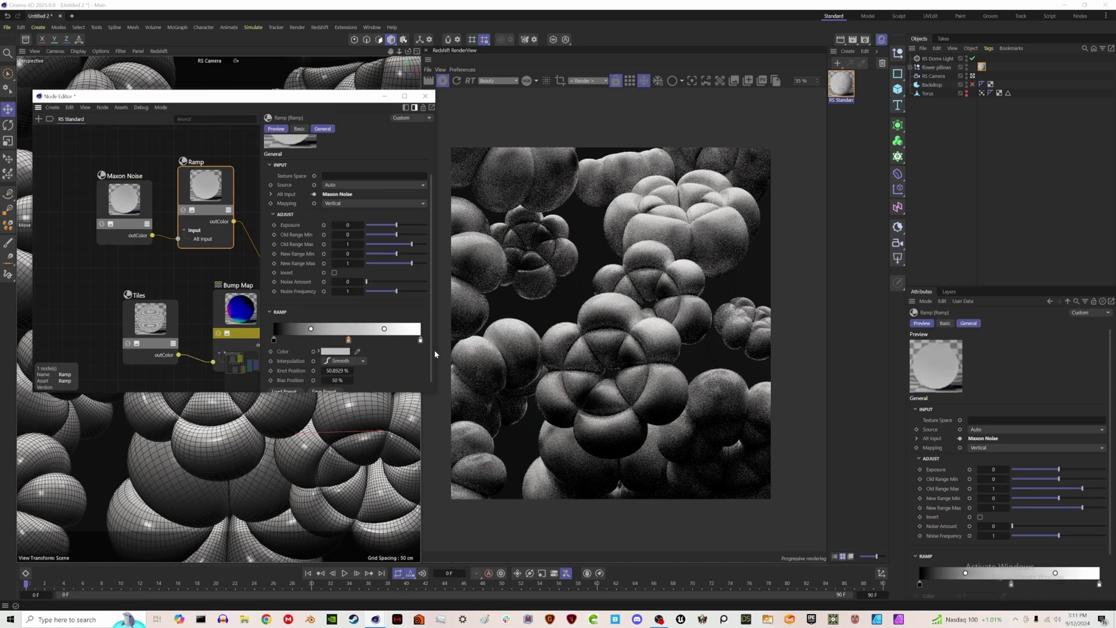
Step: Recolor the Ramp gradient's first knot to periwinkle blue with hue 232°, saturation 52% and value 94%
{"action": "double_click", "coordinate": [274, 341]}
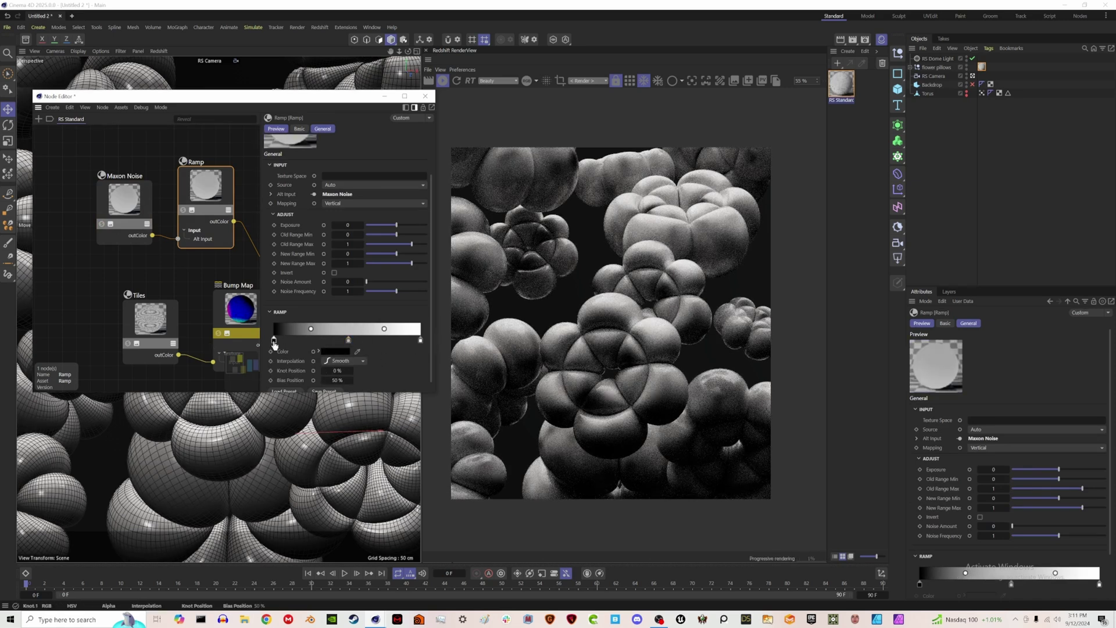
{"action": "left_click", "coordinate": [316, 349]}
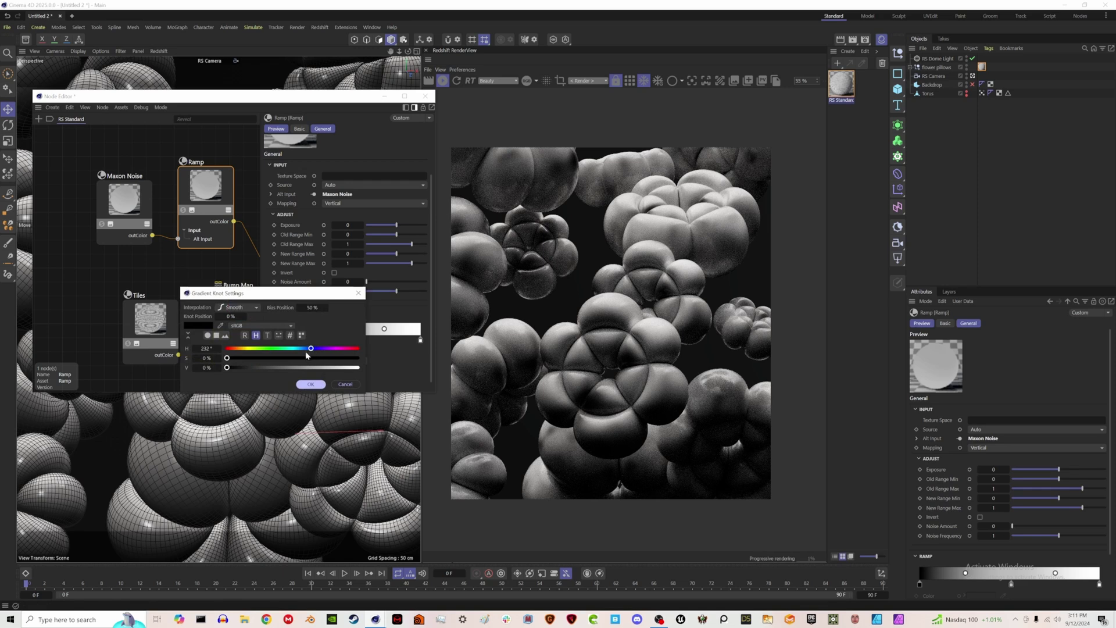
{"action": "left_click", "coordinate": [296, 358]}
{"action": "left_click_drag", "start_coordinate": [301, 367], "coordinate": [350, 371]}
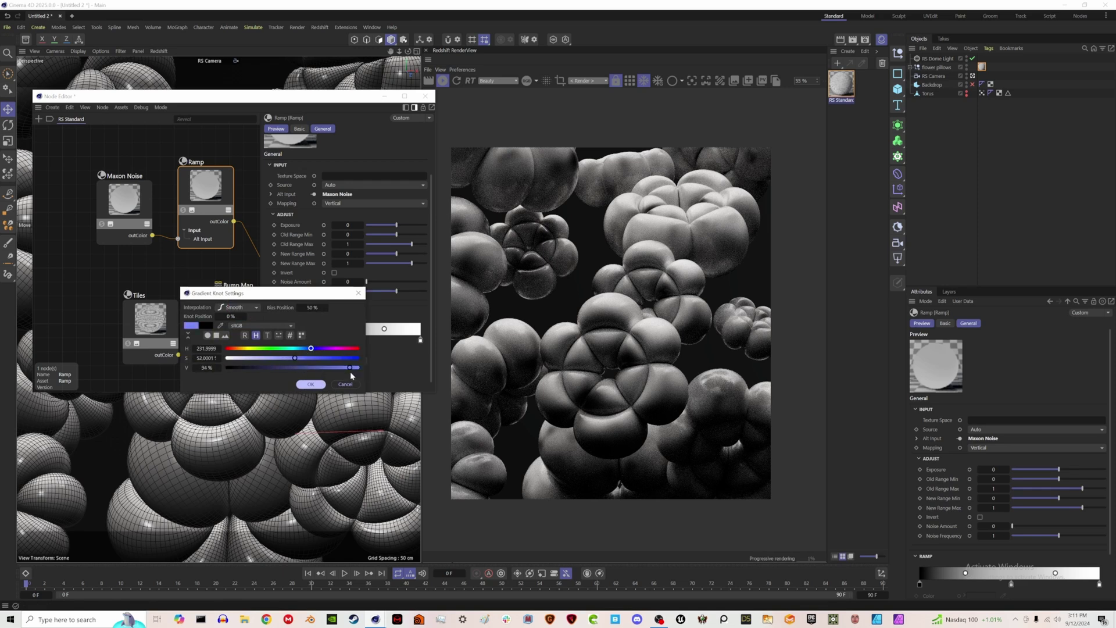
{"action": "left_click", "coordinate": [315, 385]}
Step: Recolor the Ramp gradient's middle knot to bright red, RGB 255, 43, 43
{"action": "double_click", "coordinate": [348, 340]}
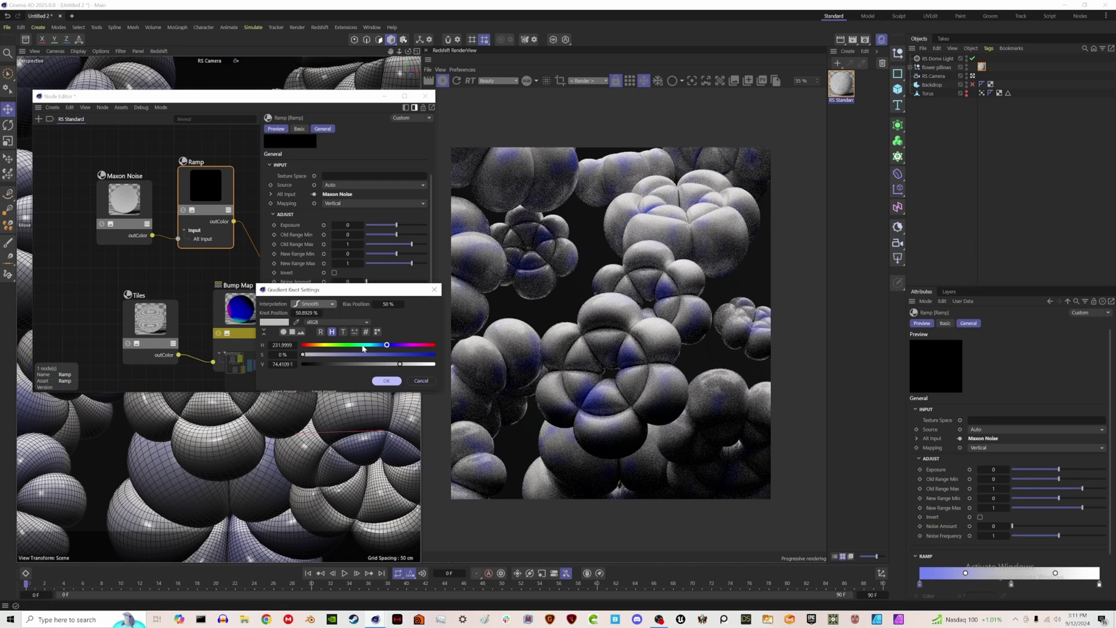
{"action": "left_click", "coordinate": [309, 345]}
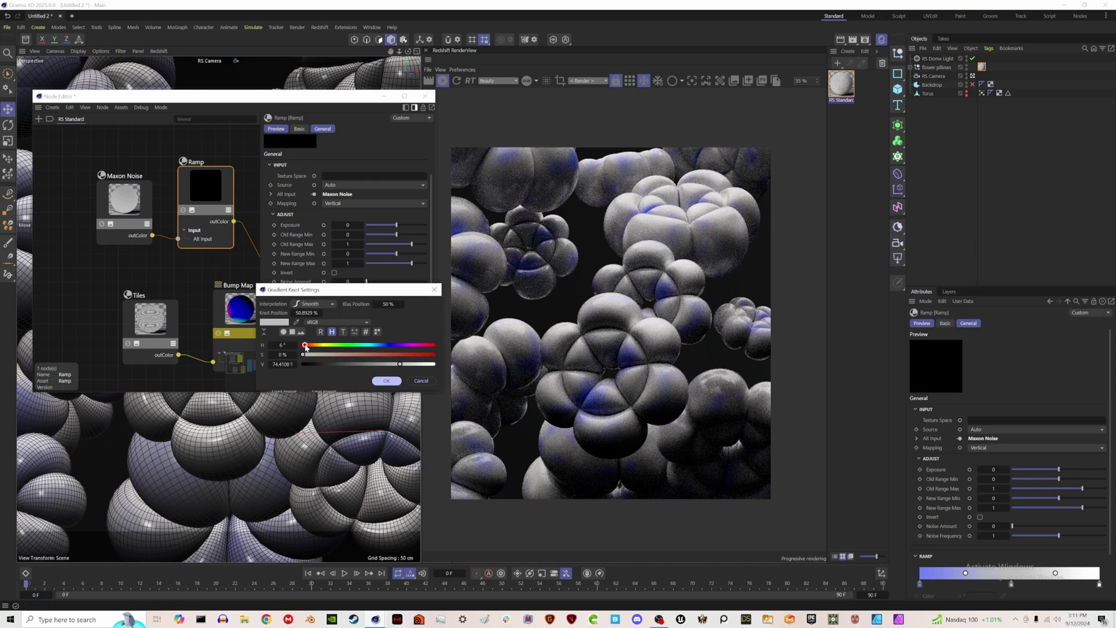
{"action": "left_click", "coordinate": [374, 382]}
{"action": "left_click", "coordinate": [342, 351]}
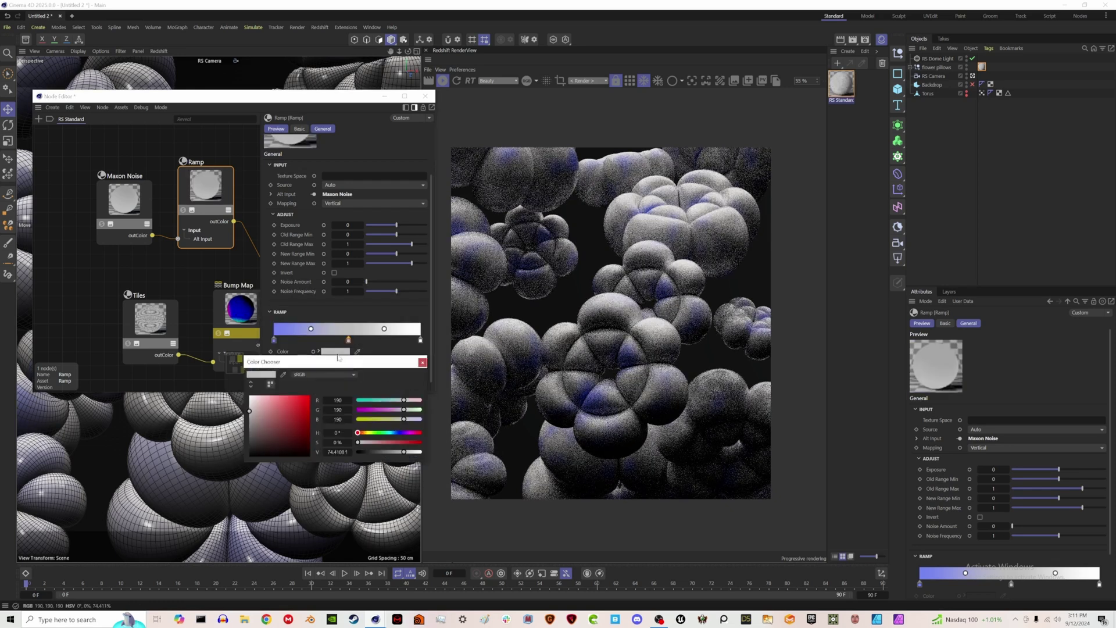
{"action": "left_click", "coordinate": [300, 402]}
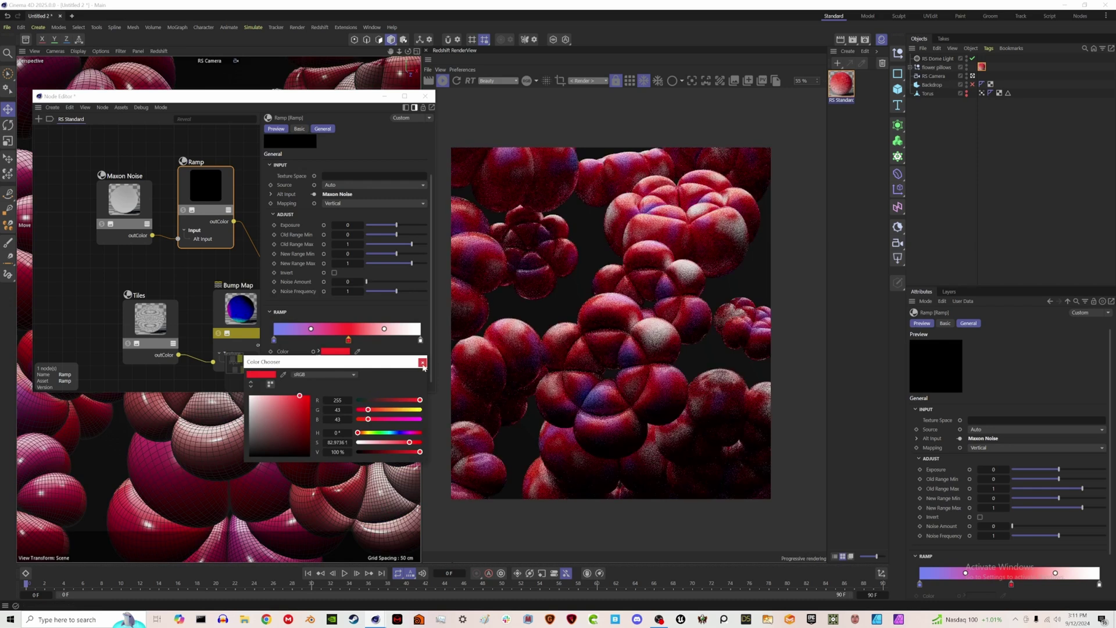
{"action": "left_click", "coordinate": [348, 341]}
Step: Add a near-white knot between the blue and red knots, move it to about 45%, and shift the red knot to about 70%
{"action": "left_click_drag", "start_coordinate": [311, 329], "coordinate": [297, 335]}
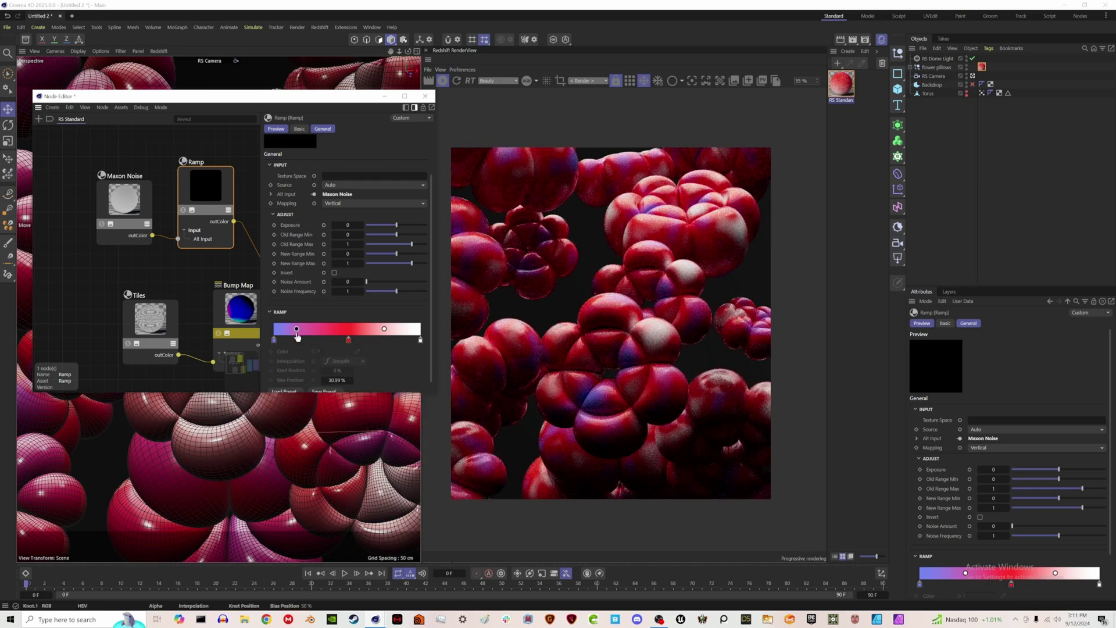
{"action": "left_click", "coordinate": [309, 340]}
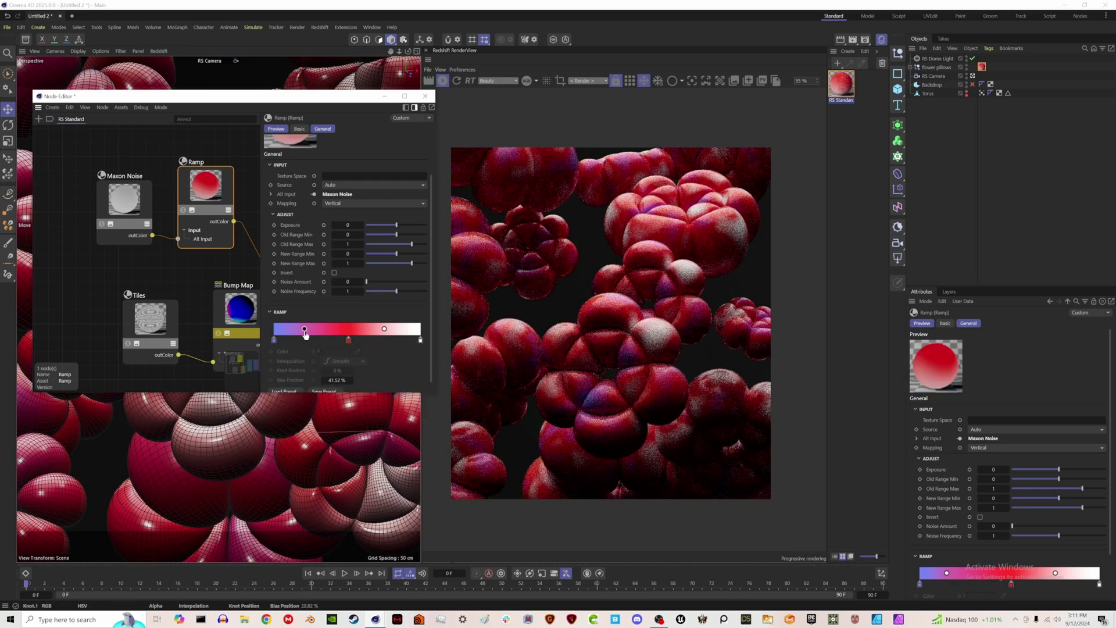
{"action": "double_click", "coordinate": [308, 340]}
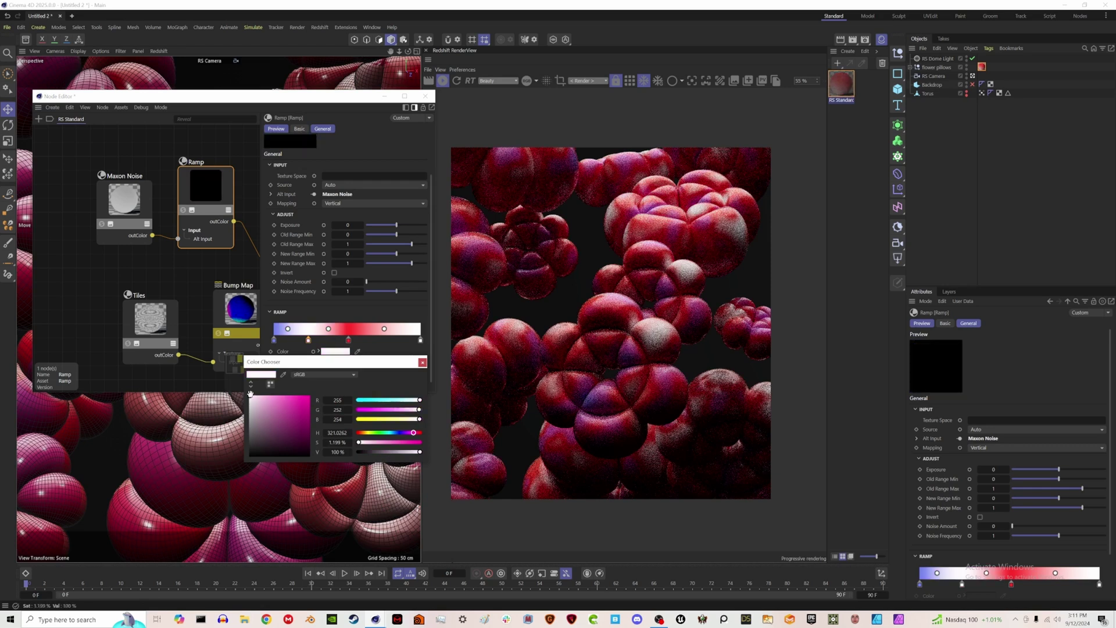
{"action": "left_click", "coordinate": [422, 363]}
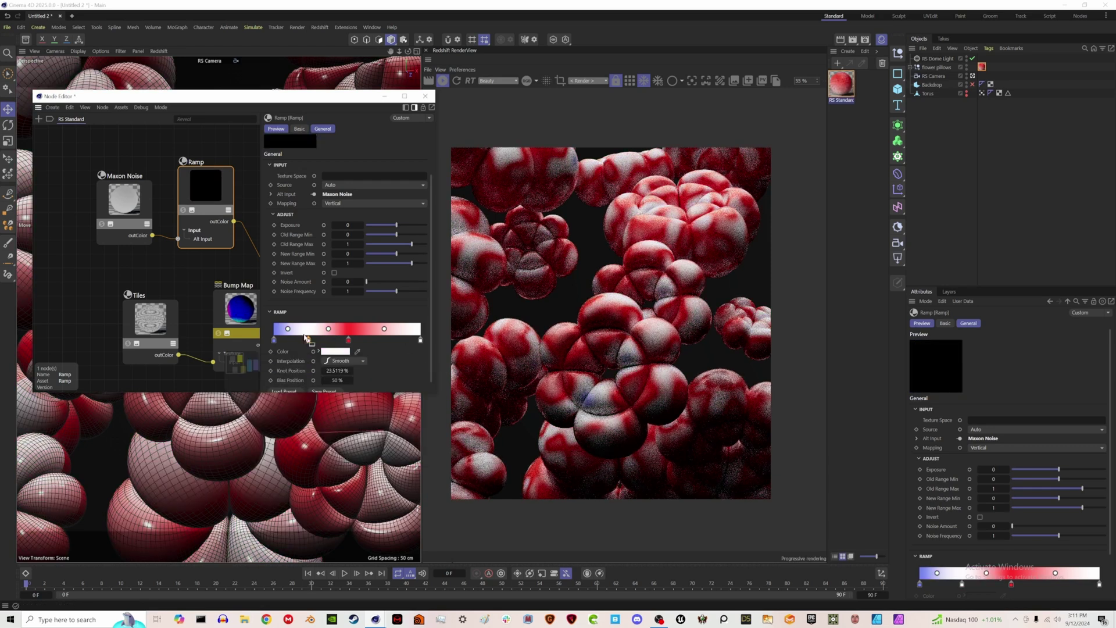
{"action": "left_click_drag", "start_coordinate": [307, 340], "coordinate": [340, 341]}
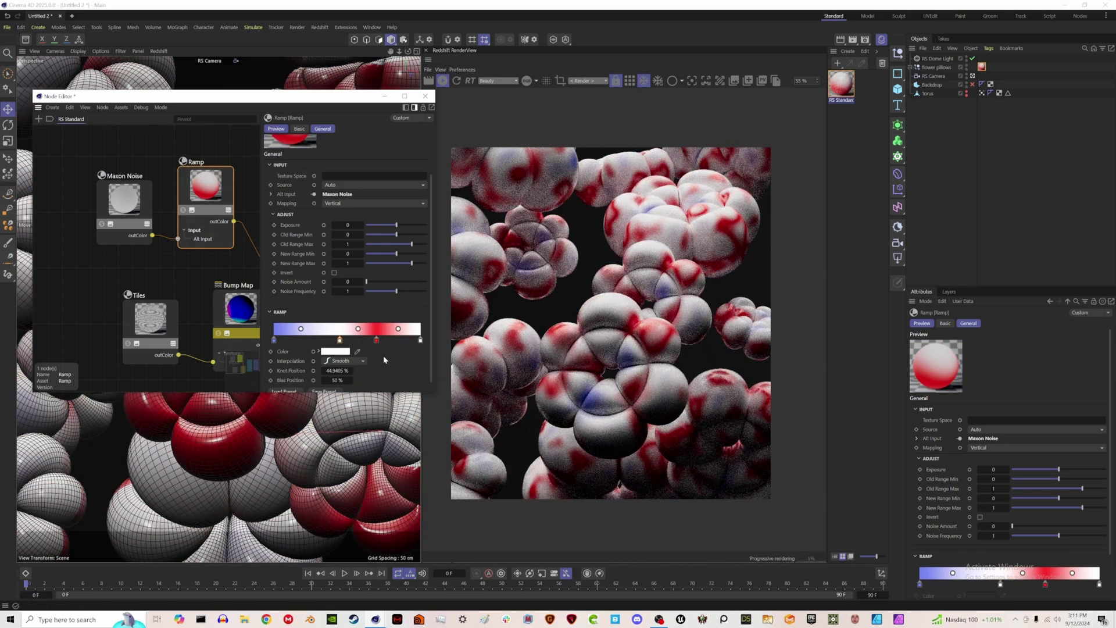
Step: Recolor the Ramp gradient's end knot to pale mint green with hue 161° and saturation about 21%
{"action": "double_click", "coordinate": [420, 342]}
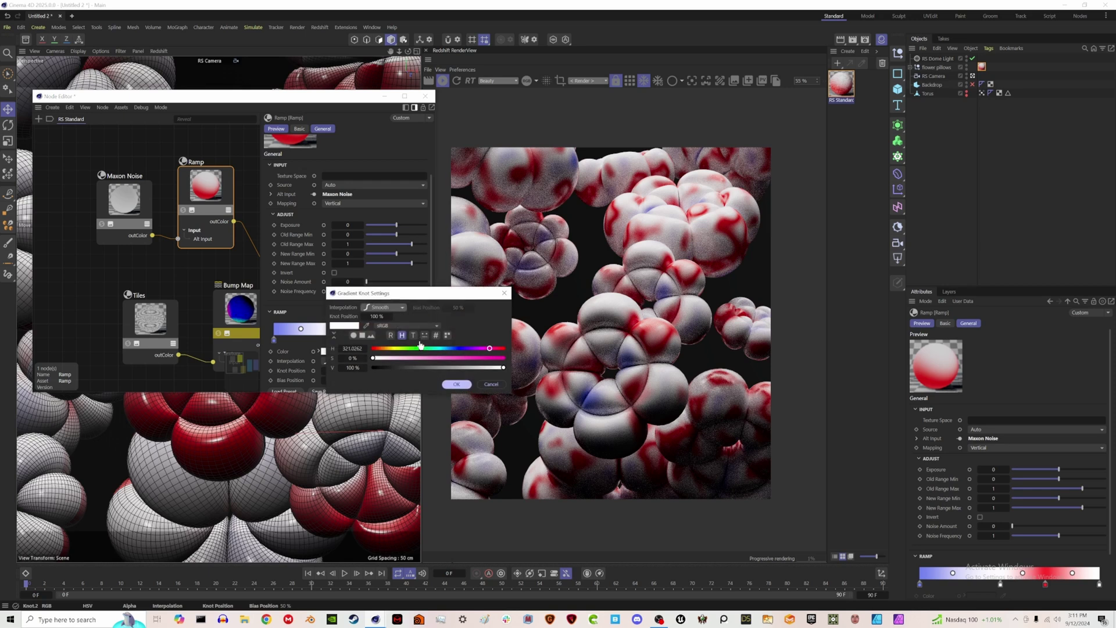
{"action": "left_click", "coordinate": [415, 349]}
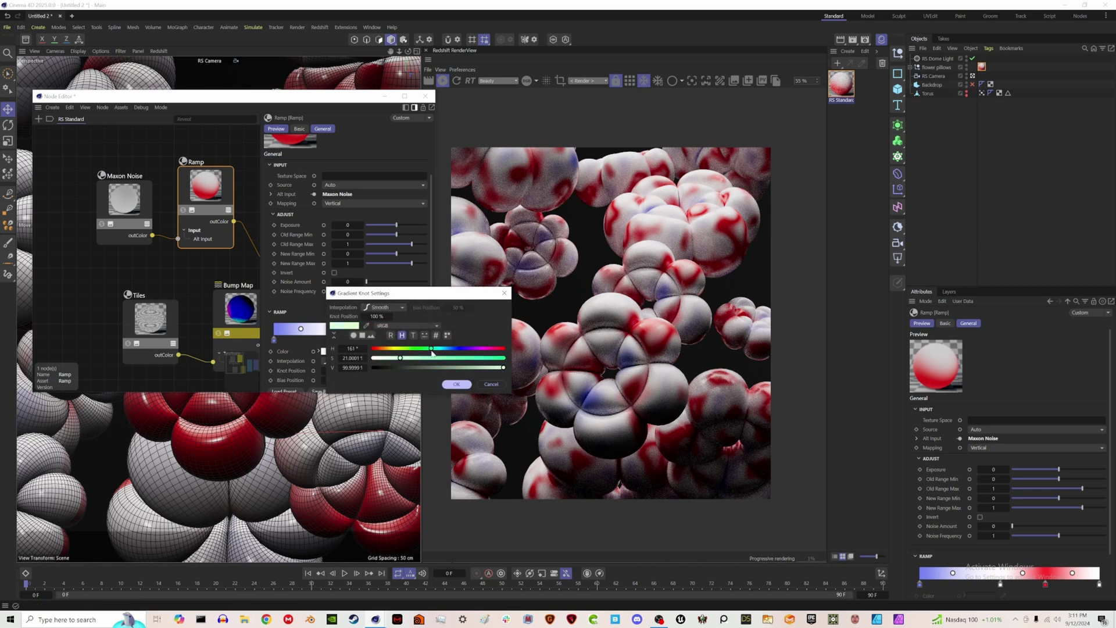
{"action": "left_click", "coordinate": [455, 384]}
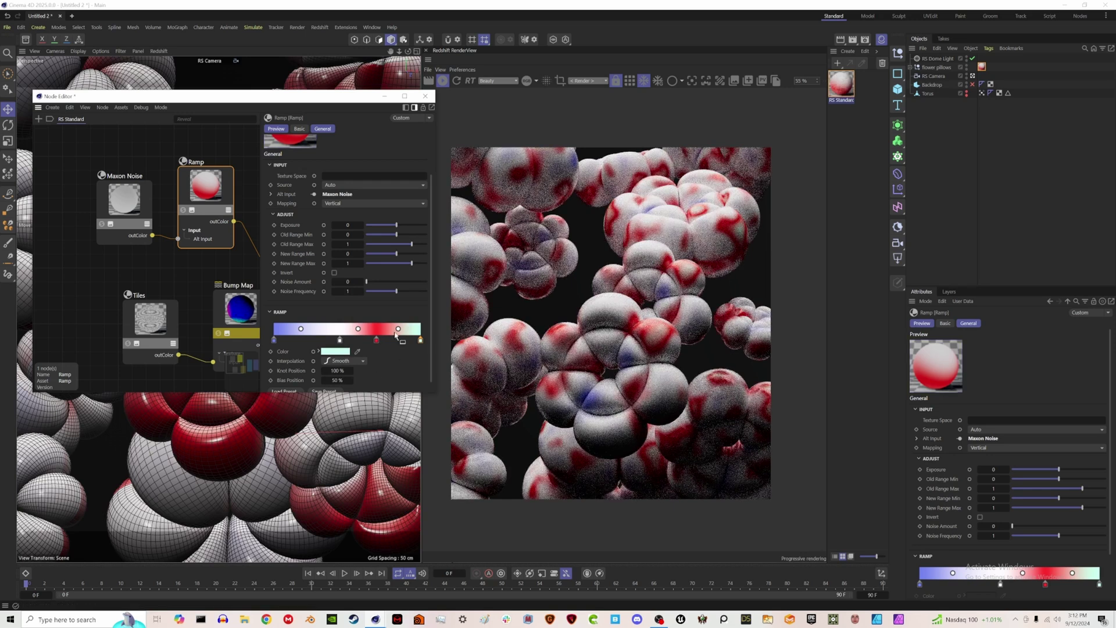
Step: Reorder the gradient so mint sits beside white and red at about 92%, and set the blue knot's bias to about 70%
{"action": "left_click_drag", "start_coordinate": [396, 330], "coordinate": [388, 329]}
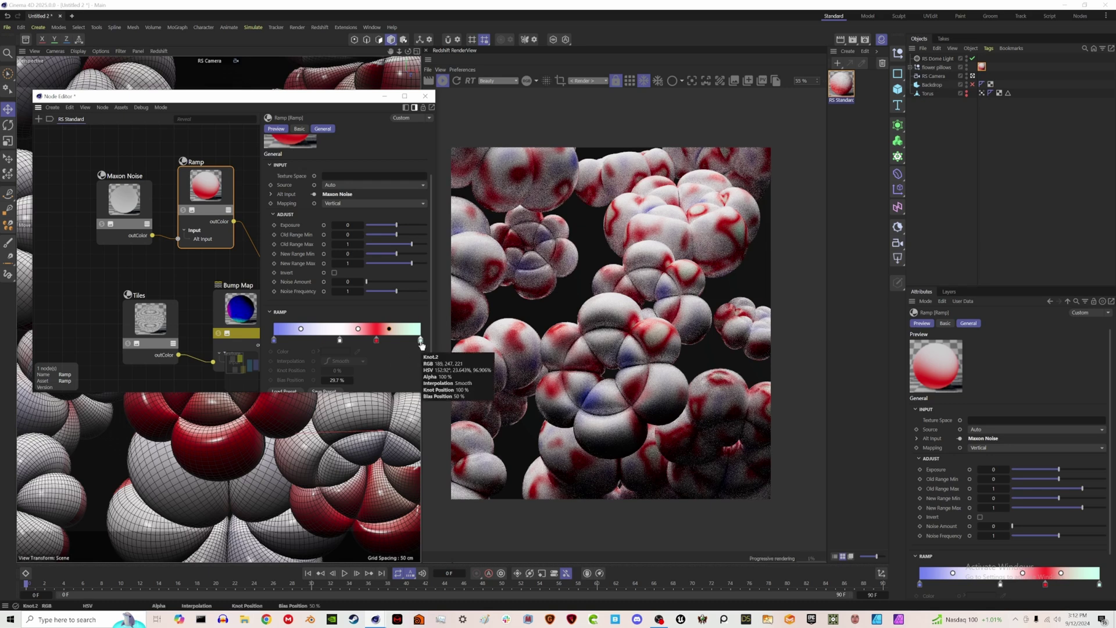
{"action": "left_click_drag", "start_coordinate": [420, 341], "coordinate": [378, 340]}
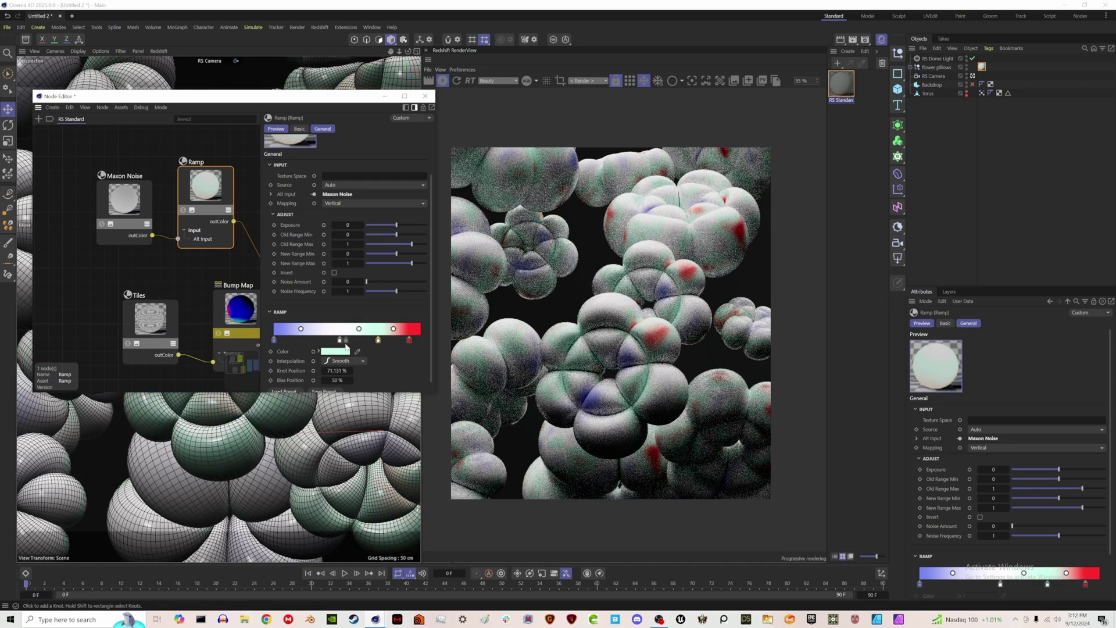
{"action": "left_click_drag", "start_coordinate": [378, 340], "coordinate": [320, 330]}
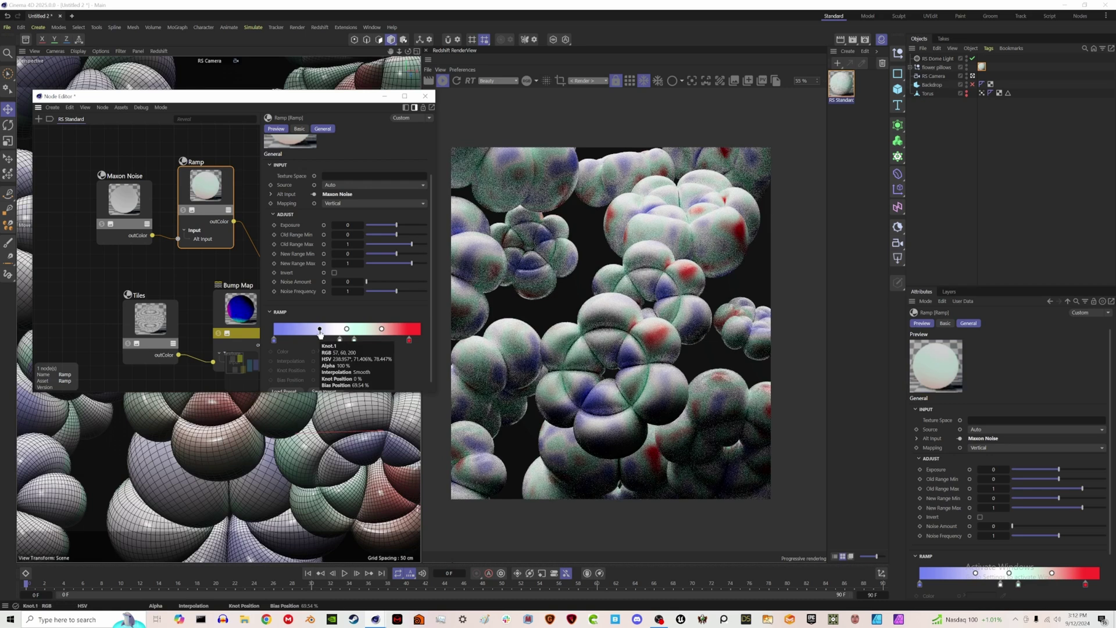
Step: Change the gradient's red knot to orange-red by setting its hue to 12°
{"action": "double_click", "coordinate": [409, 340]}
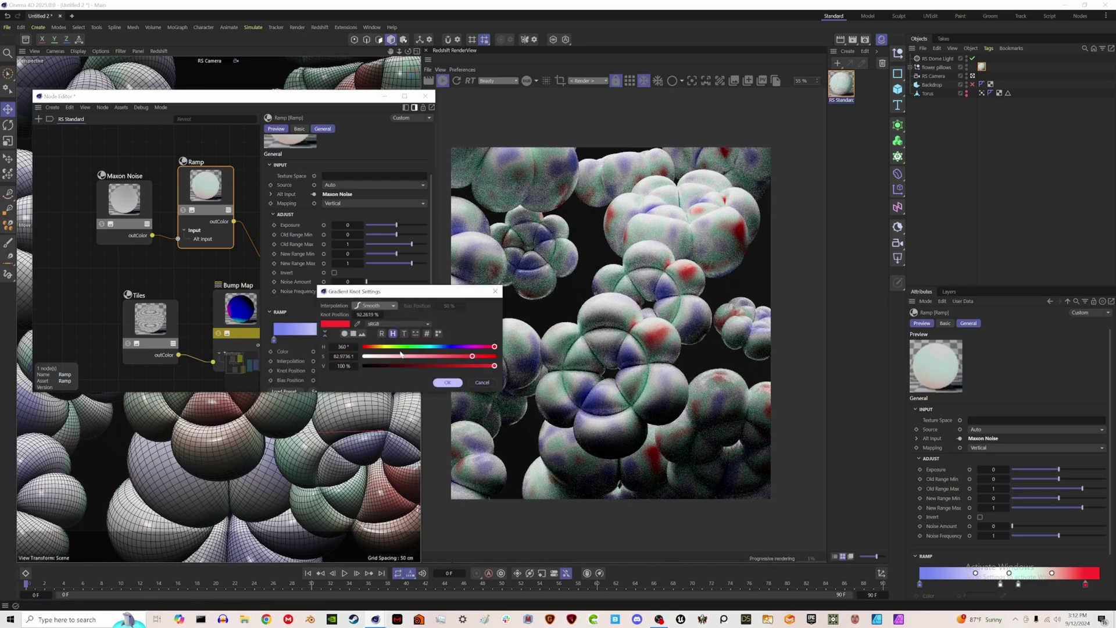
{"action": "left_click", "coordinate": [371, 347]}
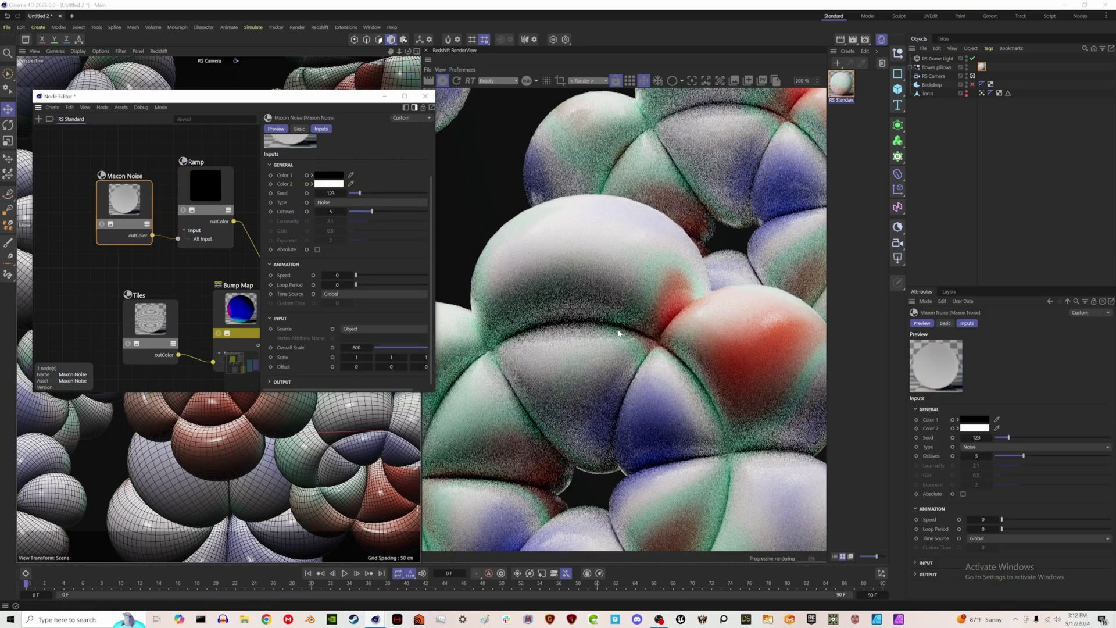
{"action": "scroll", "coordinate": [618, 331], "scroll_direction": "down", "scroll_amount": 8}
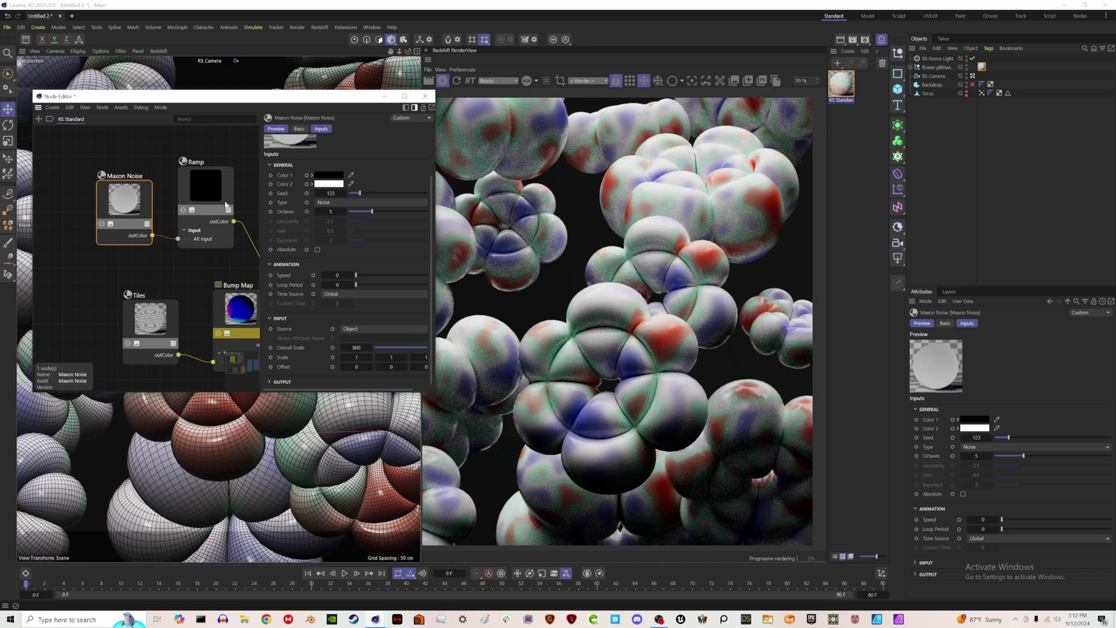
Step: Restart the Redshift render and examine the gradient colors and tile bump on the pillows
{"action": "middle_click_drag", "start_coordinate": [225, 205], "coordinate": [159, 193]}
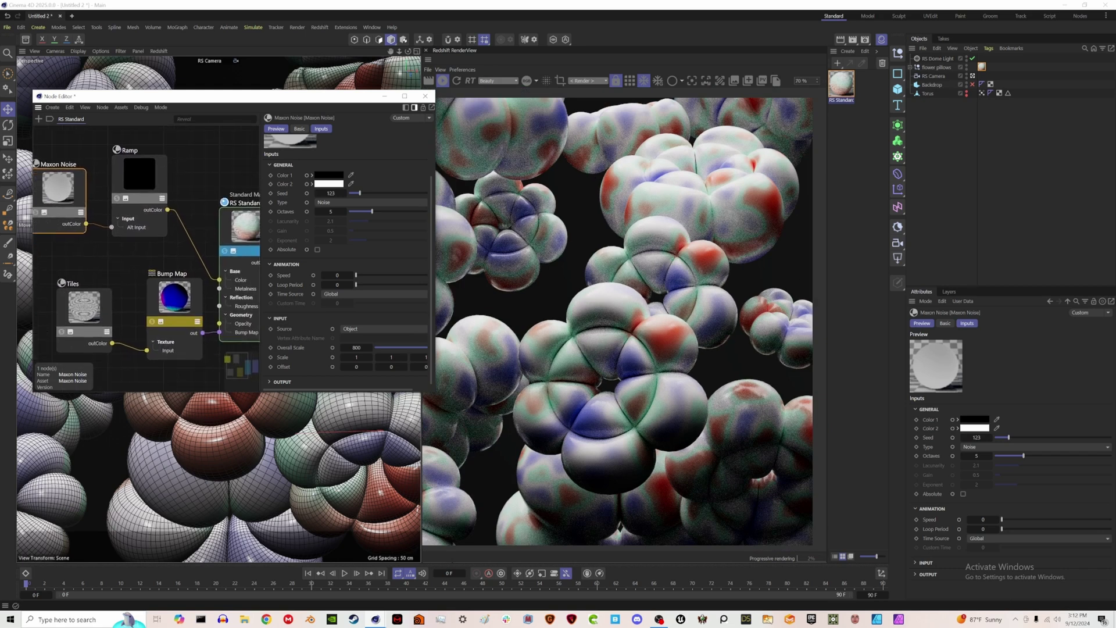
{"action": "left_click", "coordinate": [458, 81]}
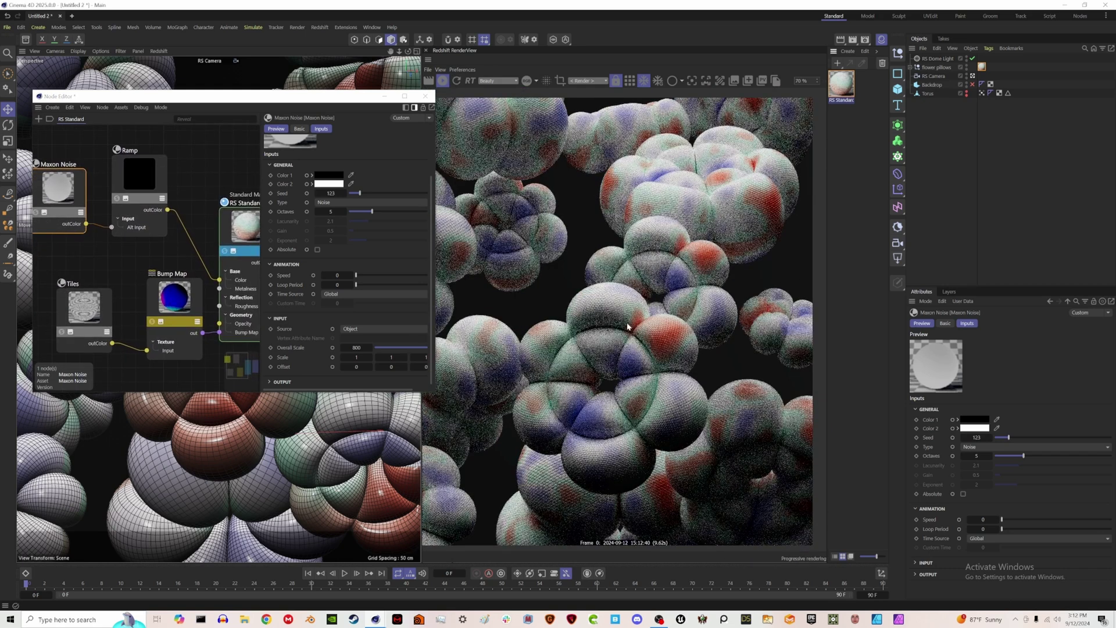
{"action": "scroll", "coordinate": [654, 347], "scroll_direction": "down", "scroll_amount": 1}
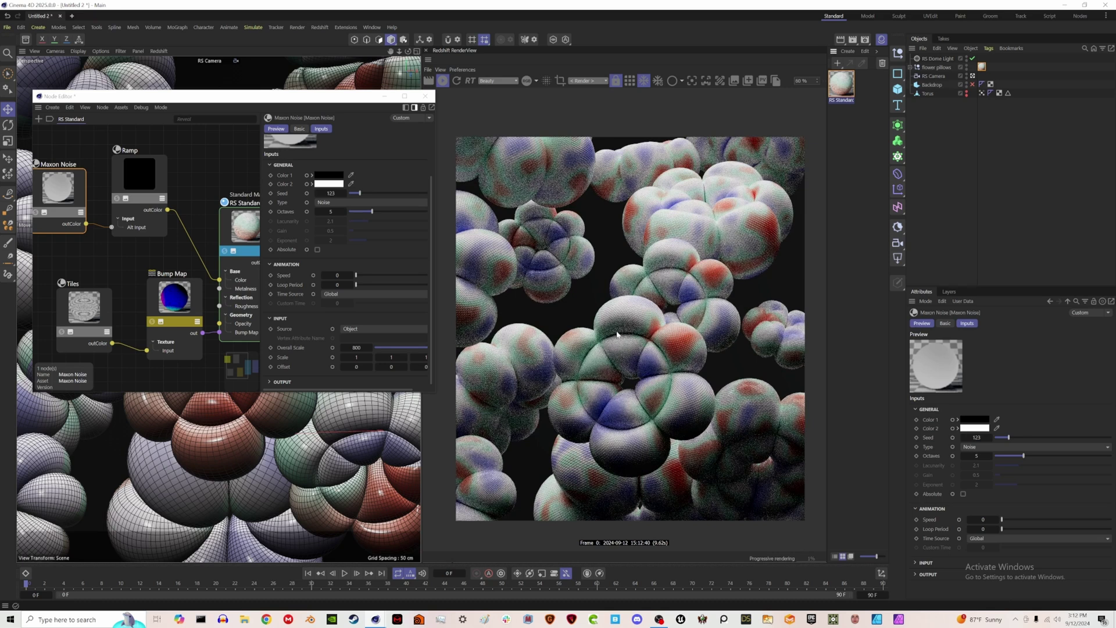
{"action": "scroll", "coordinate": [200, 257], "scroll_direction": "down", "scroll_amount": 3}
Step: Save the Ramp node's gradient as a preset with a name starting "purple gr" and close the asset browser
{"action": "left_click", "coordinate": [145, 204]}
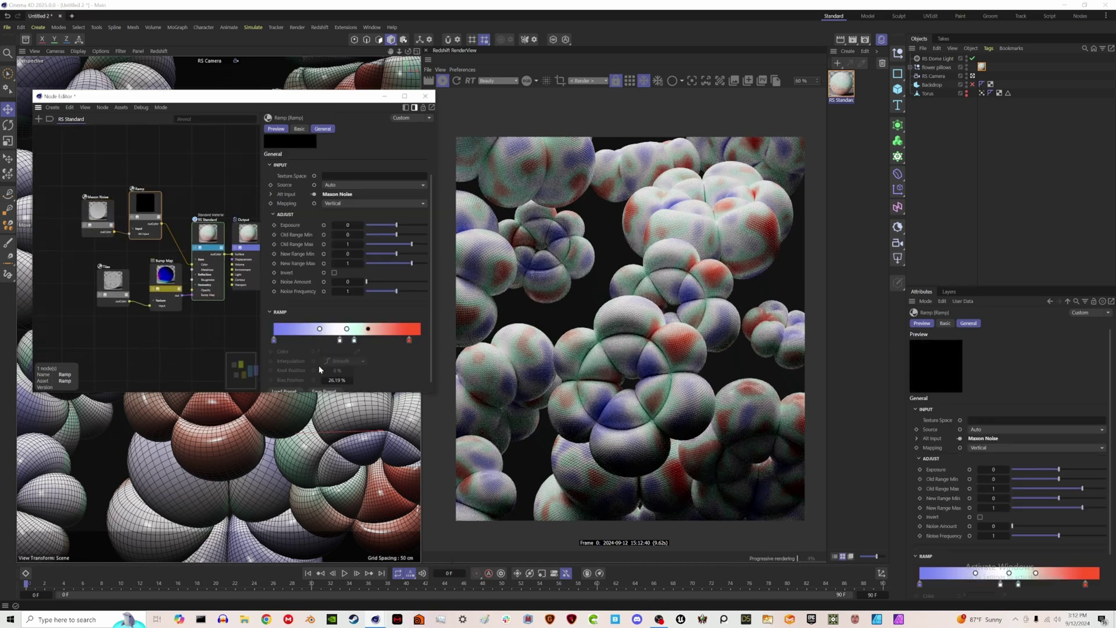
{"action": "scroll", "coordinate": [318, 365], "scroll_direction": "down", "scroll_amount": 1}
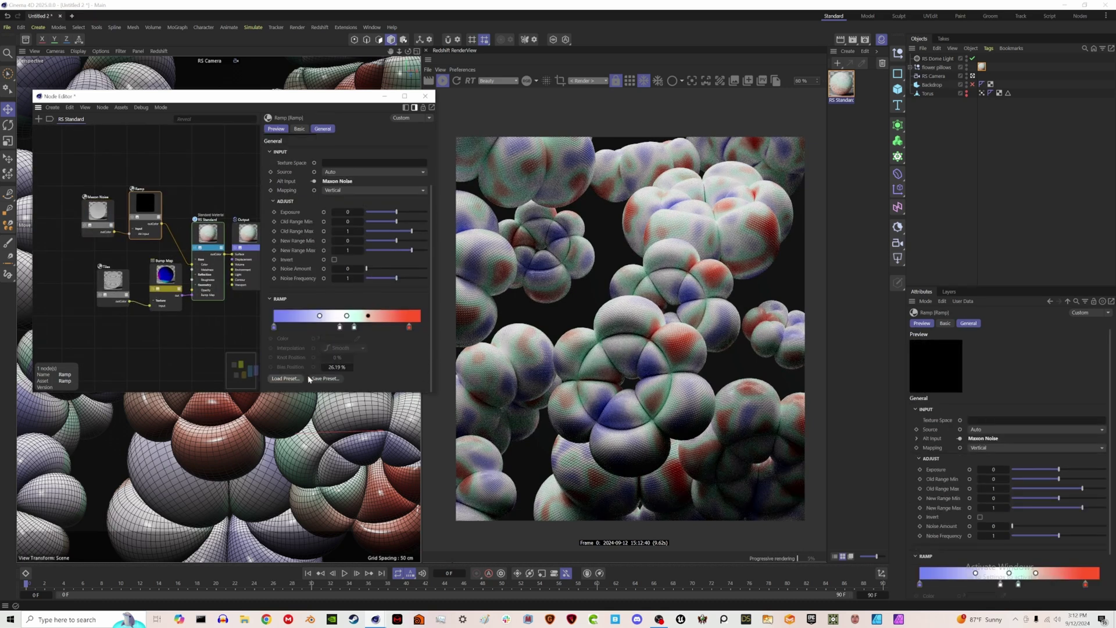
{"action": "left_click", "coordinate": [311, 378]}
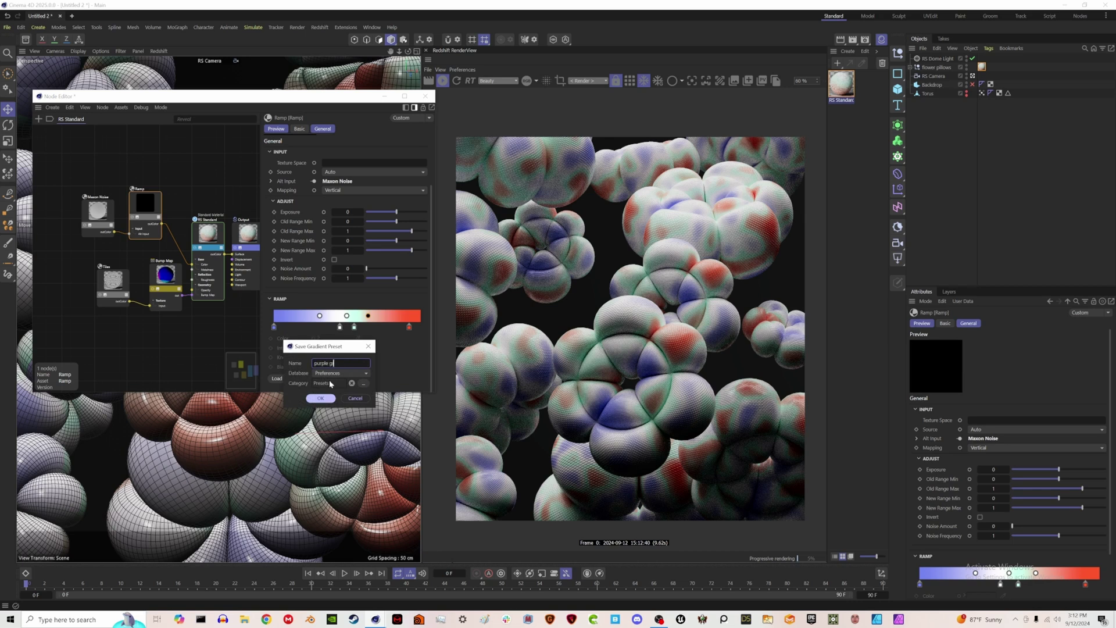
{"action": "key", "text": "Return"}
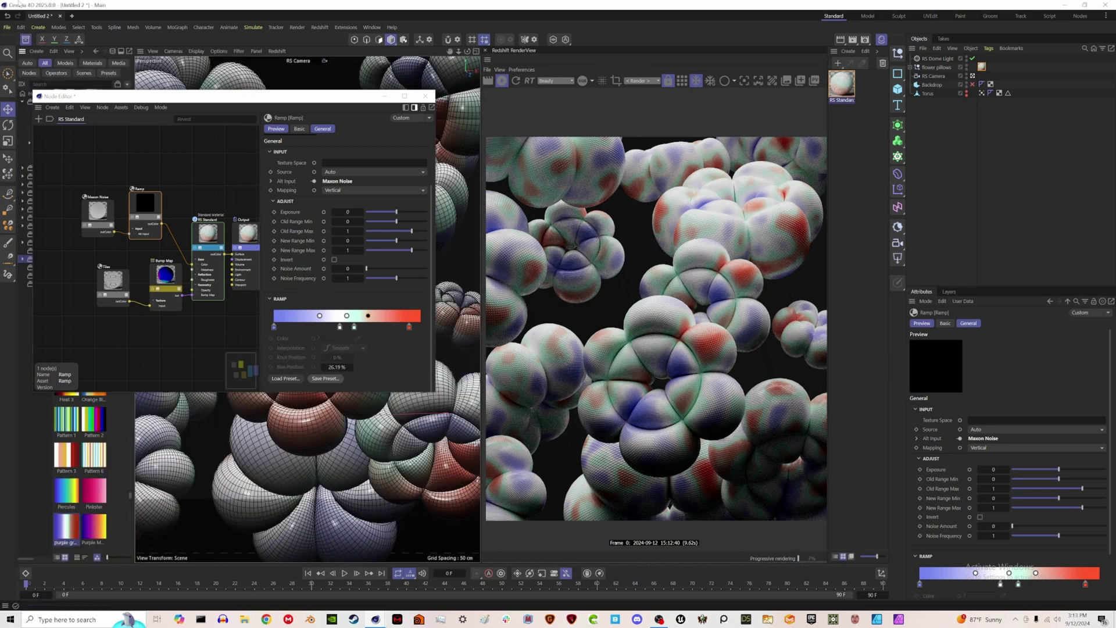
{"action": "left_click", "coordinate": [25, 39]}
Step: Try the Supersonic gradient preset on the Ramp node
{"action": "left_click", "coordinate": [285, 378]}
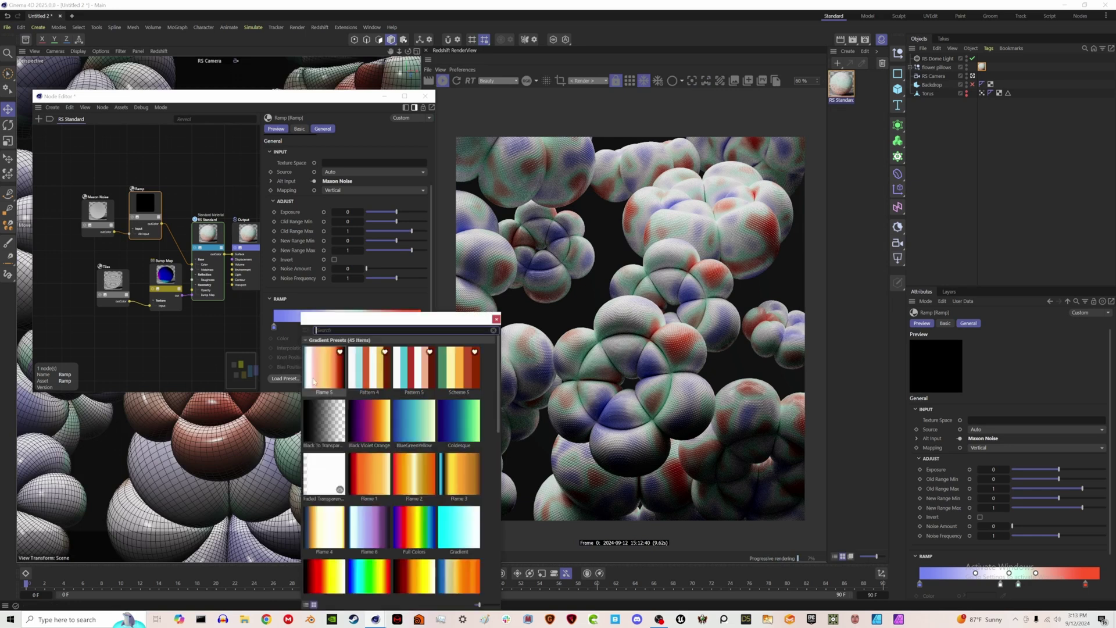
{"action": "scroll", "coordinate": [332, 465], "scroll_direction": "down", "scroll_amount": 10}
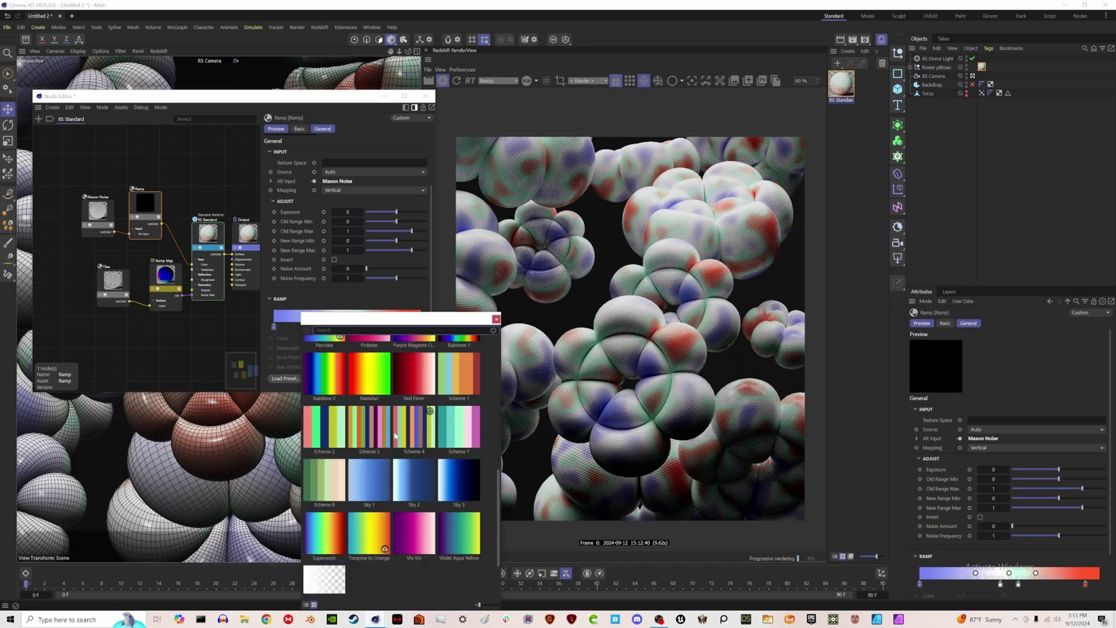
{"action": "left_click", "coordinate": [327, 546]}
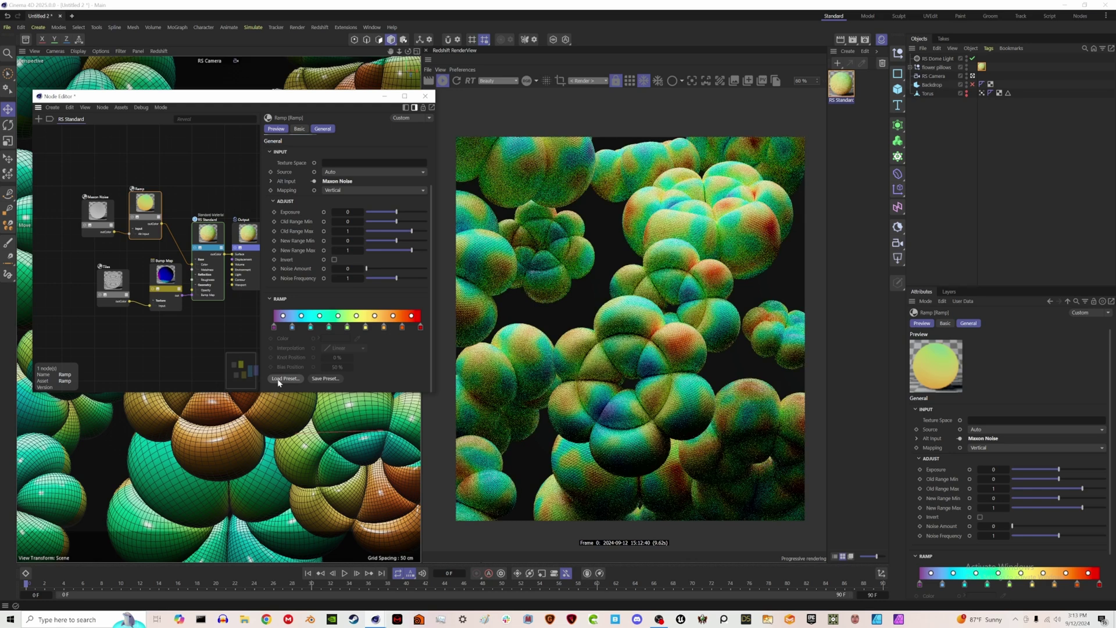
Step: Load the Turquoise to Orange gradient preset into the Ramp node
{"action": "left_click", "coordinate": [278, 379]}
{"action": "scroll", "coordinate": [330, 475], "scroll_direction": "down", "scroll_amount": 5}
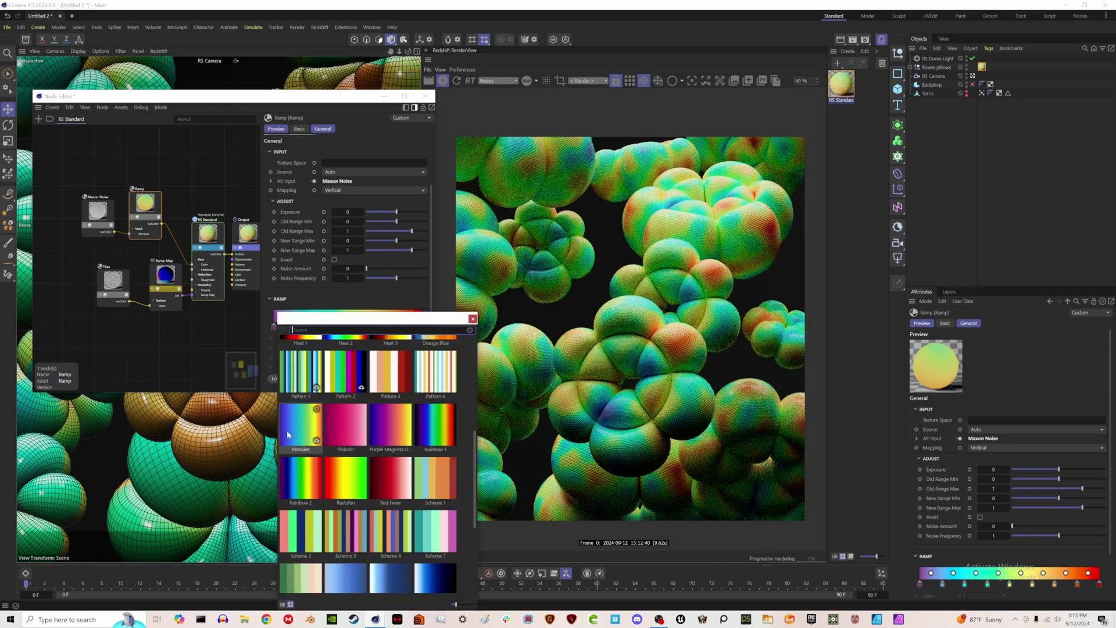
{"action": "scroll", "coordinate": [328, 465], "scroll_direction": "down", "scroll_amount": 1}
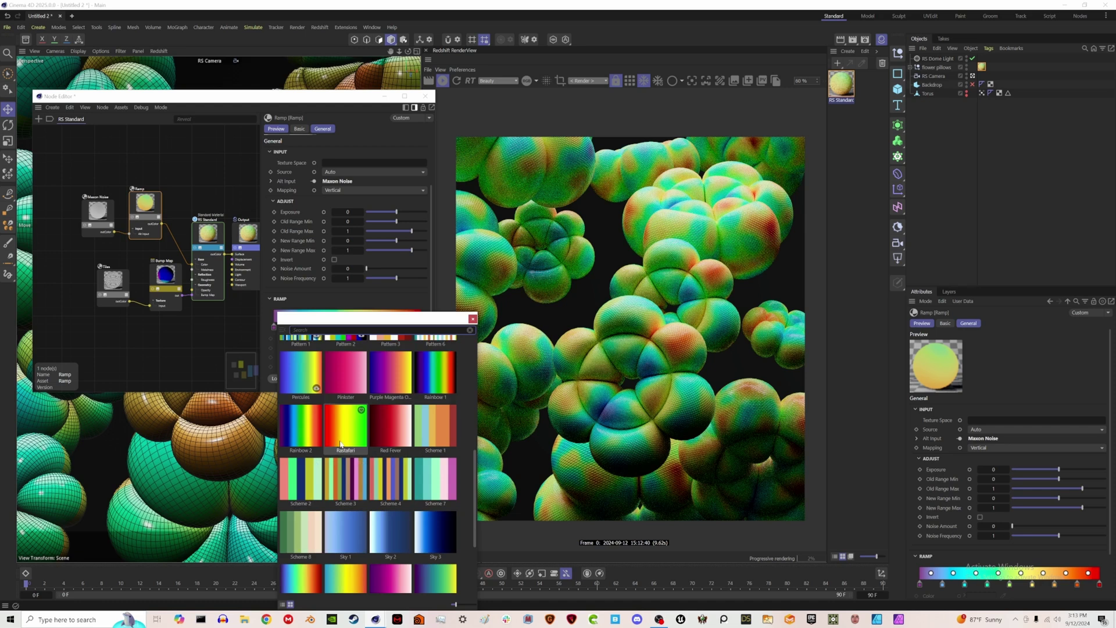
{"action": "scroll", "coordinate": [359, 469], "scroll_direction": "down", "scroll_amount": 2}
{"action": "double_click", "coordinate": [361, 477]}
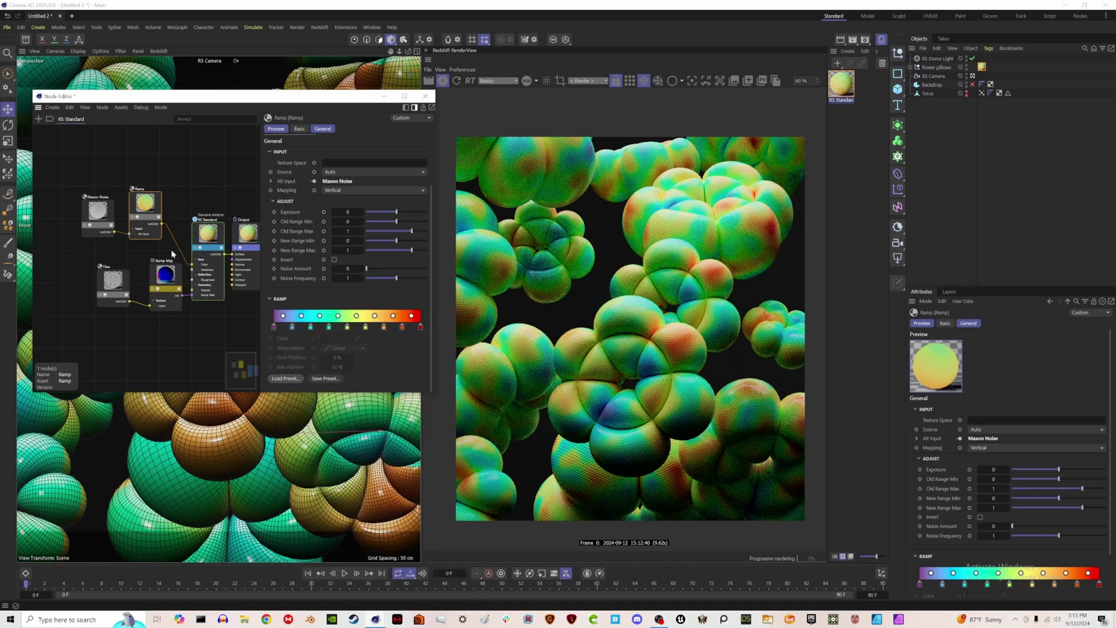
Step: Insert a Color Correct node between the Ramp and the RS Standard material's color and lower its saturation scale
{"action": "left_click_drag", "start_coordinate": [96, 179], "coordinate": [109, 213]}
{"action": "double_click", "coordinate": [161, 210]}
{"action": "type", "text": "co"}
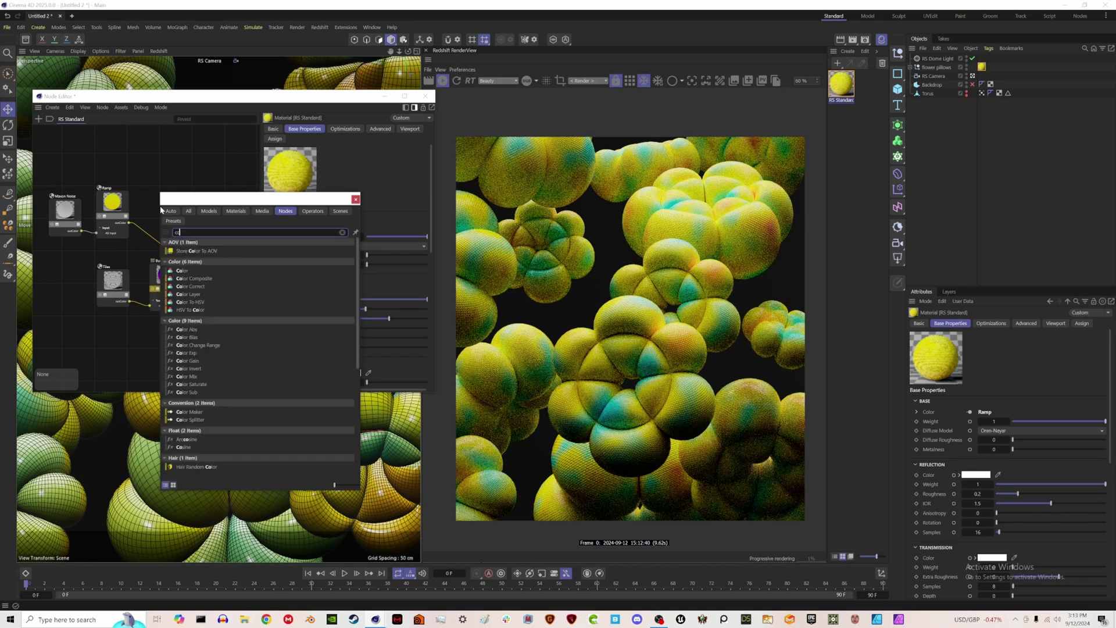
{"action": "type", "text": "r"}
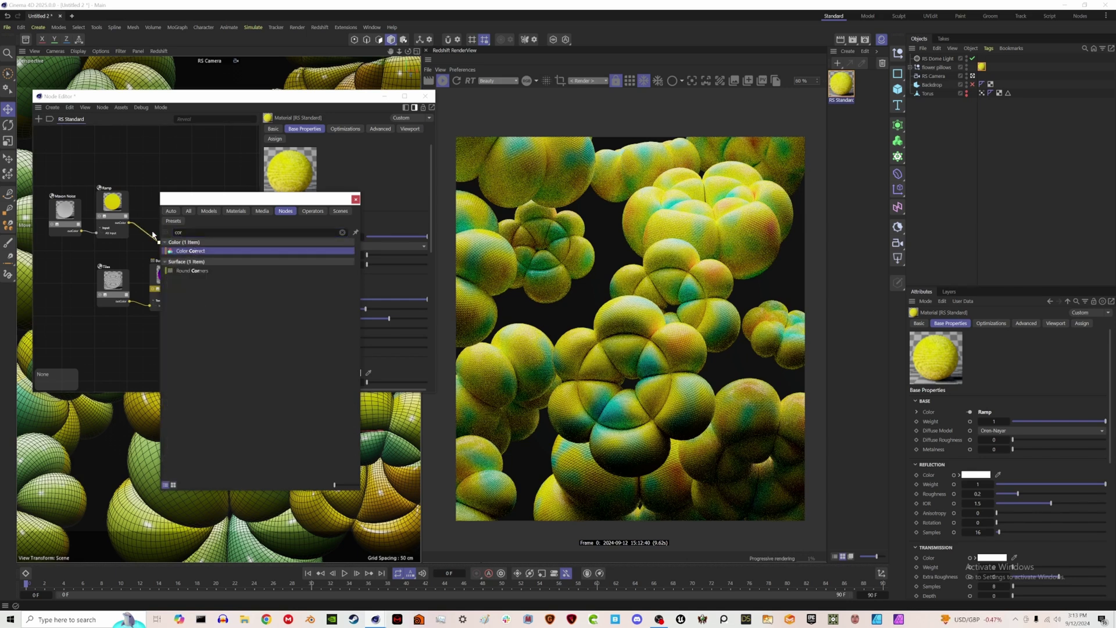
{"action": "key", "text": "Return"}
{"action": "left_click_drag", "start_coordinate": [152, 233], "coordinate": [158, 220]}
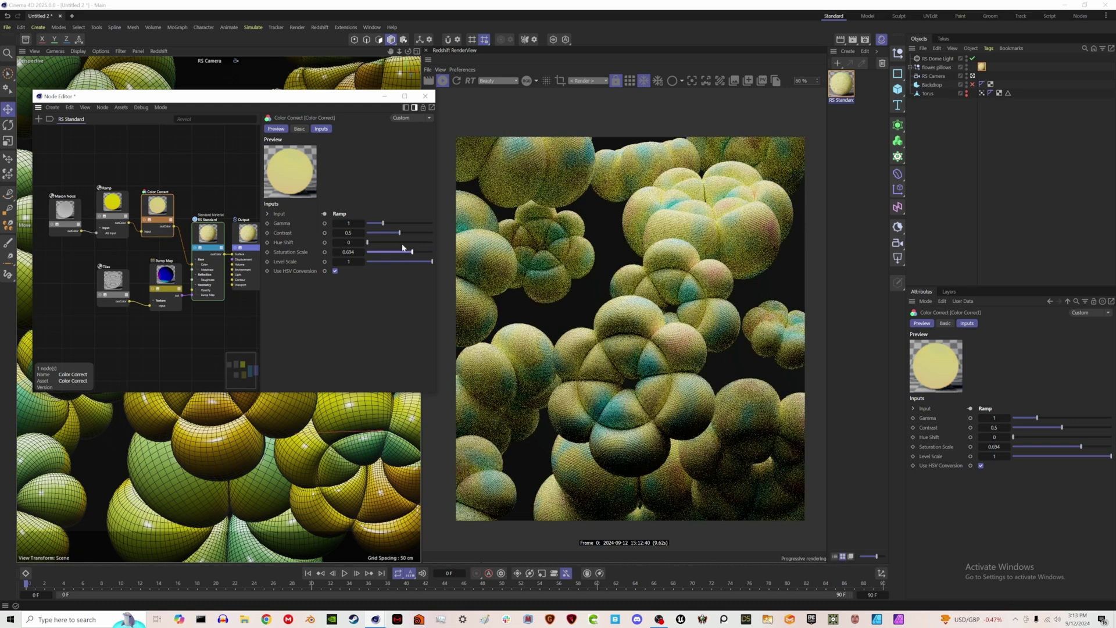
{"action": "left_click_drag", "start_coordinate": [403, 254], "coordinate": [399, 254]}
Step: Insert a Color Layer node between the Color Correct node and the RS Standard material's color, and disable its Layer 1
{"action": "left_click_drag", "start_coordinate": [160, 175], "coordinate": [70, 204]}
{"action": "left_click_drag", "start_coordinate": [160, 212], "coordinate": [99, 194]}
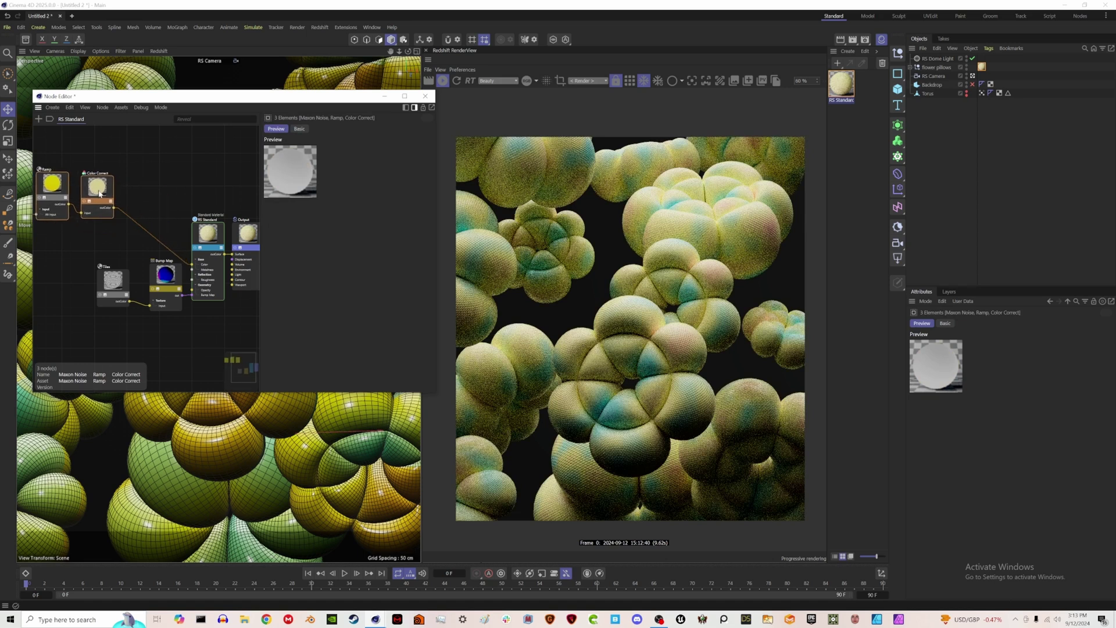
{"action": "double_click", "coordinate": [164, 191]}
{"action": "type", "text": "co"}
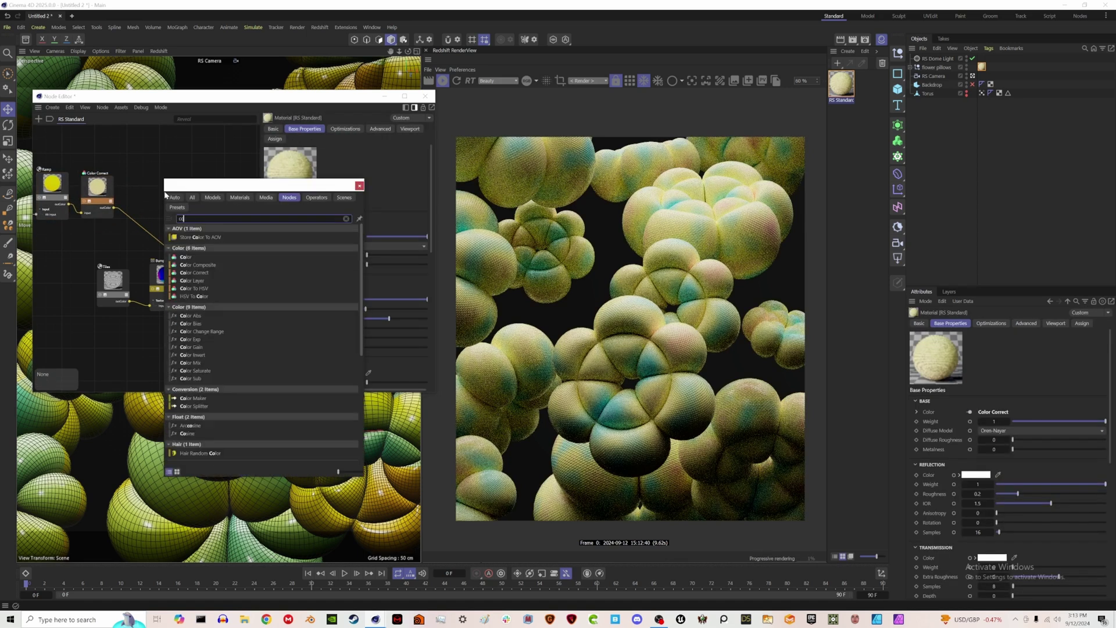
{"action": "type", "text": "l"}
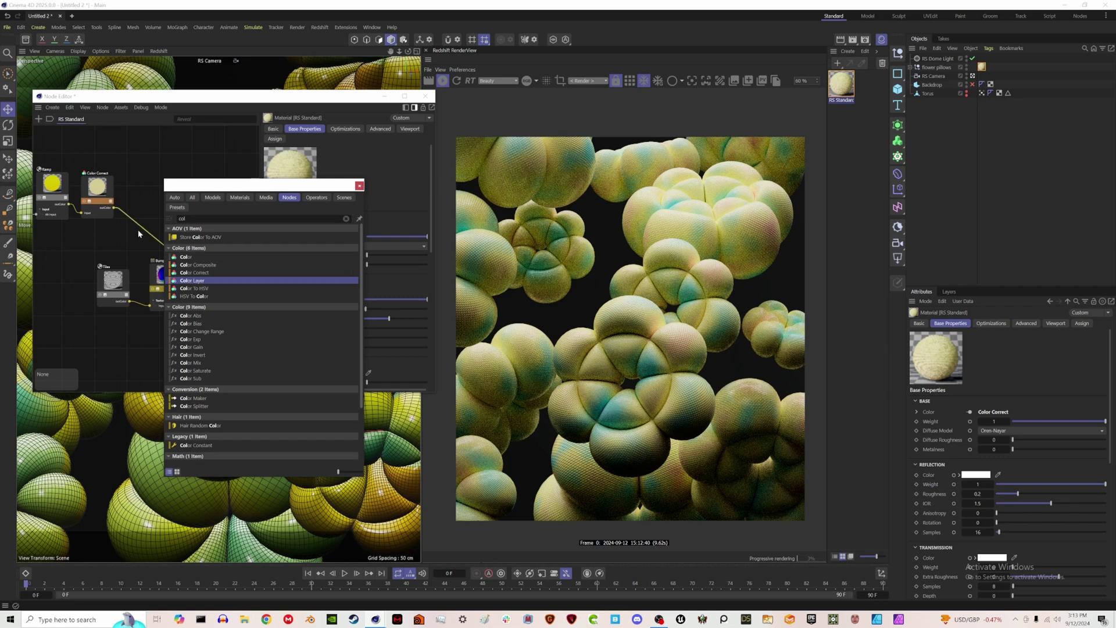
{"action": "key", "text": "Return"}
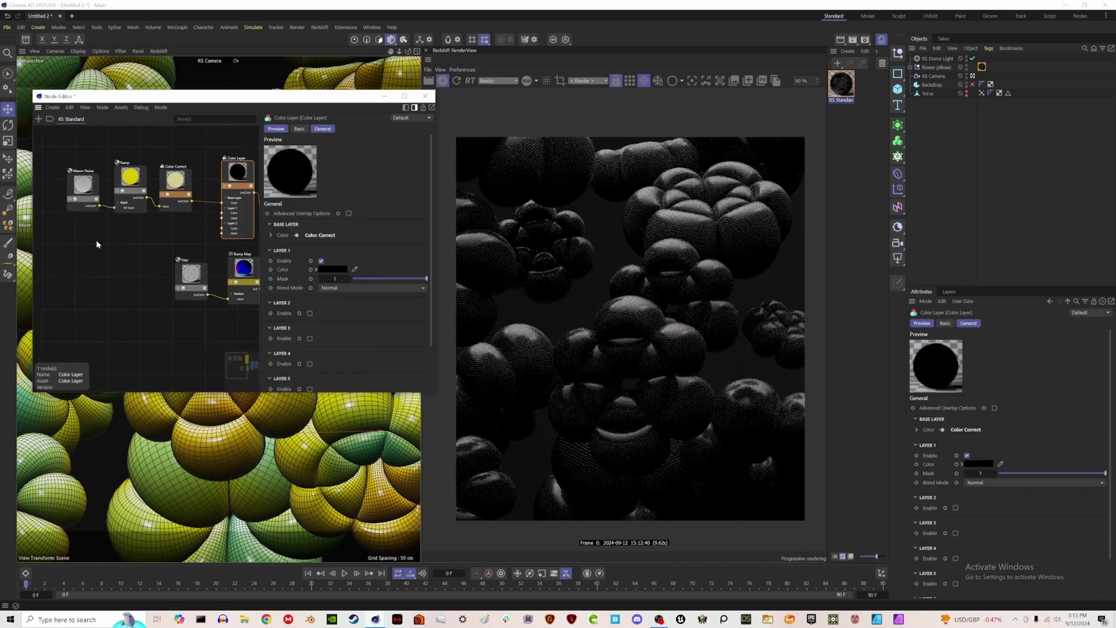
{"action": "left_click", "coordinate": [320, 262]}
Step: Add a Flakes node as the mask of the Color Layer's Layer 1, enable that layer, and restart the render
{"action": "double_click", "coordinate": [147, 239]}
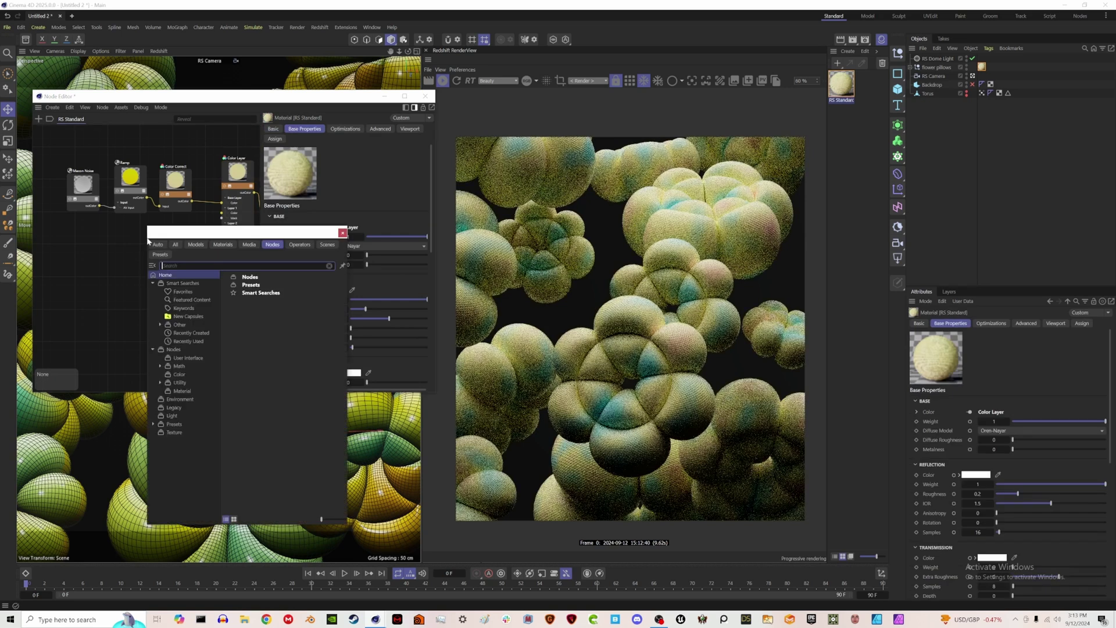
{"action": "type", "text": "fi"}
{"action": "type", "text": "ake"}
{"action": "left_click", "coordinate": [176, 277]}
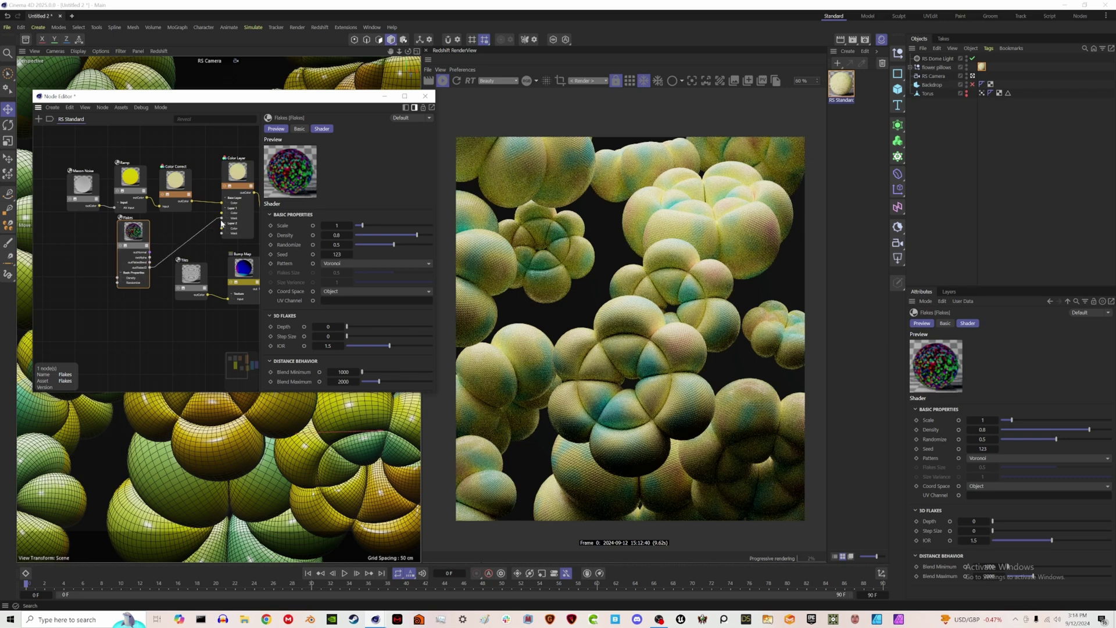
{"action": "left_click_drag", "start_coordinate": [222, 223], "coordinate": [222, 219]}
{"action": "left_click", "coordinate": [237, 172]}
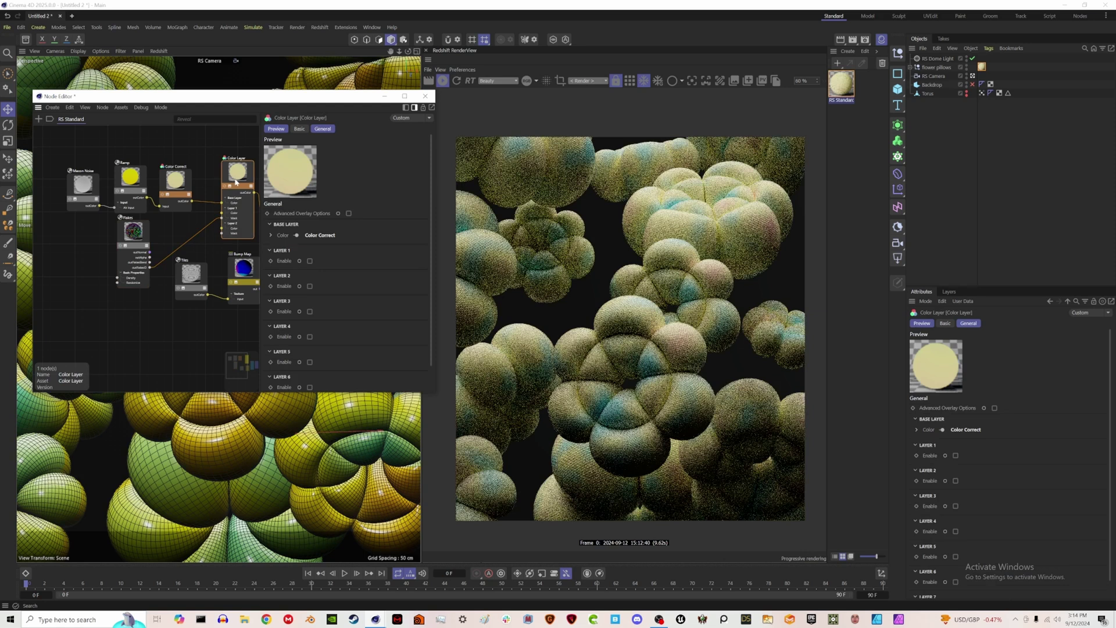
{"action": "left_click", "coordinate": [310, 261]}
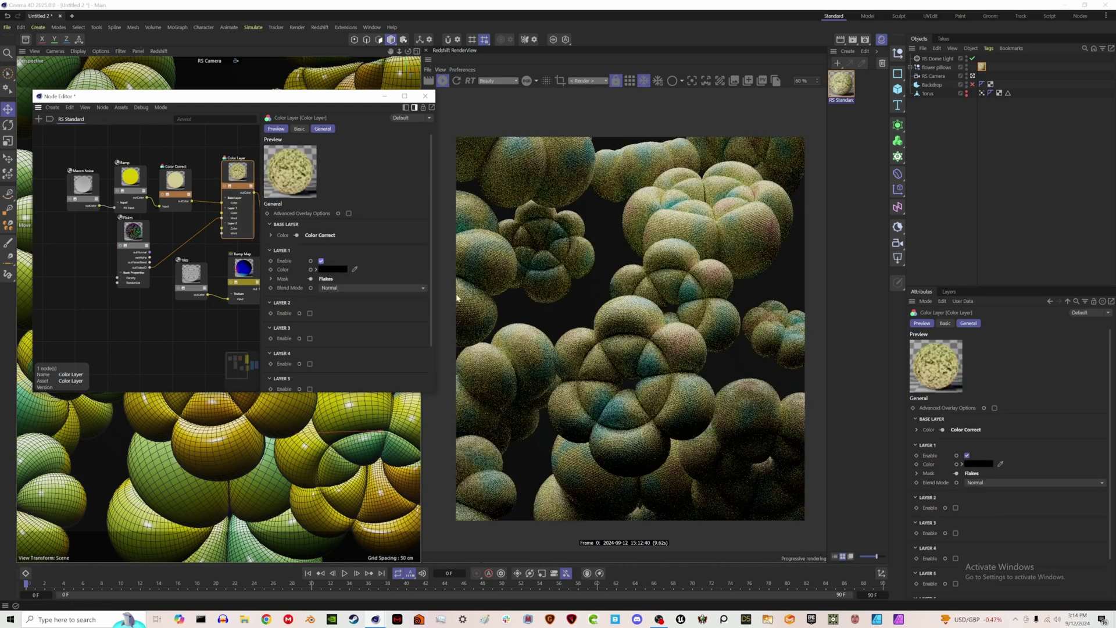
{"action": "left_click", "coordinate": [457, 81]}
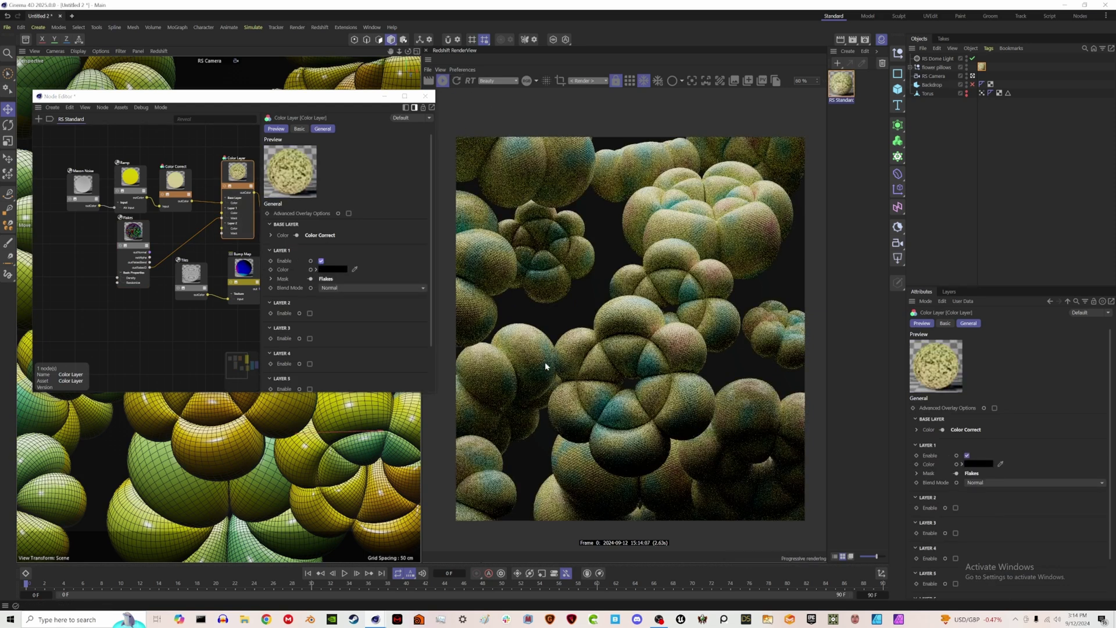
Step: Solo the Flakes node in the render and set its pattern to Dots with a scale of 10
{"action": "left_click", "coordinate": [122, 247]}
{"action": "left_click", "coordinate": [129, 239]}
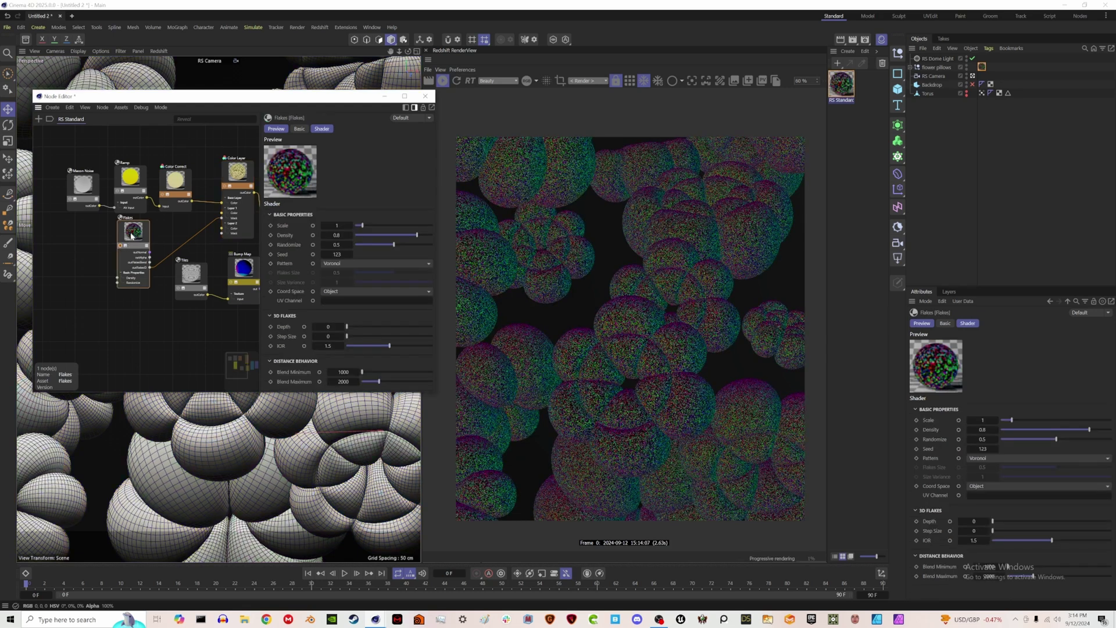
{"action": "left_click", "coordinate": [337, 263]}
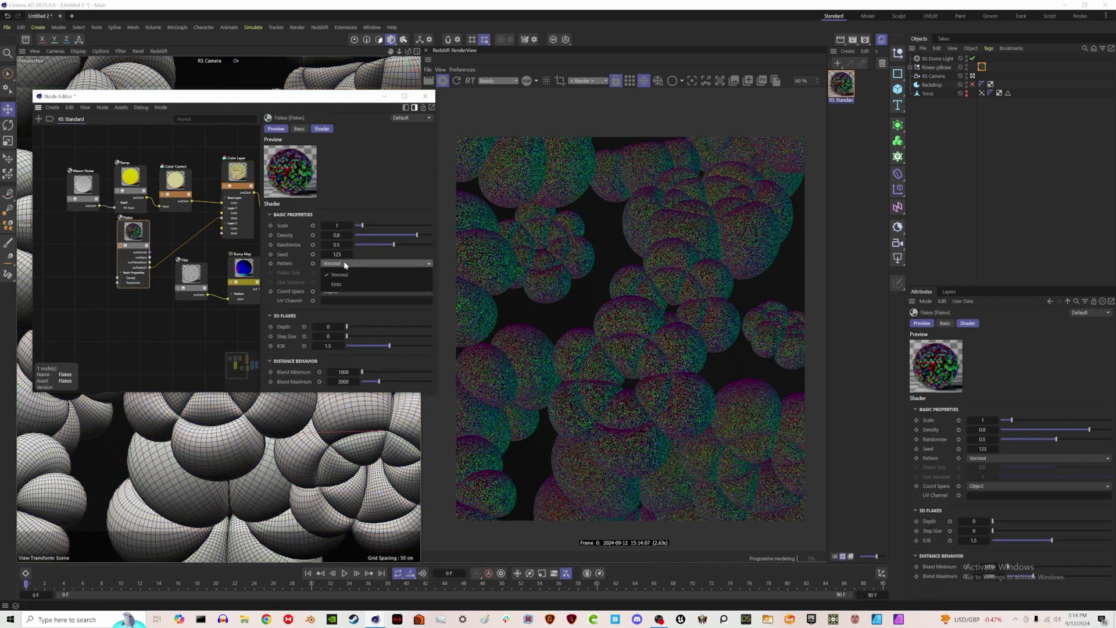
{"action": "left_click", "coordinate": [337, 285]}
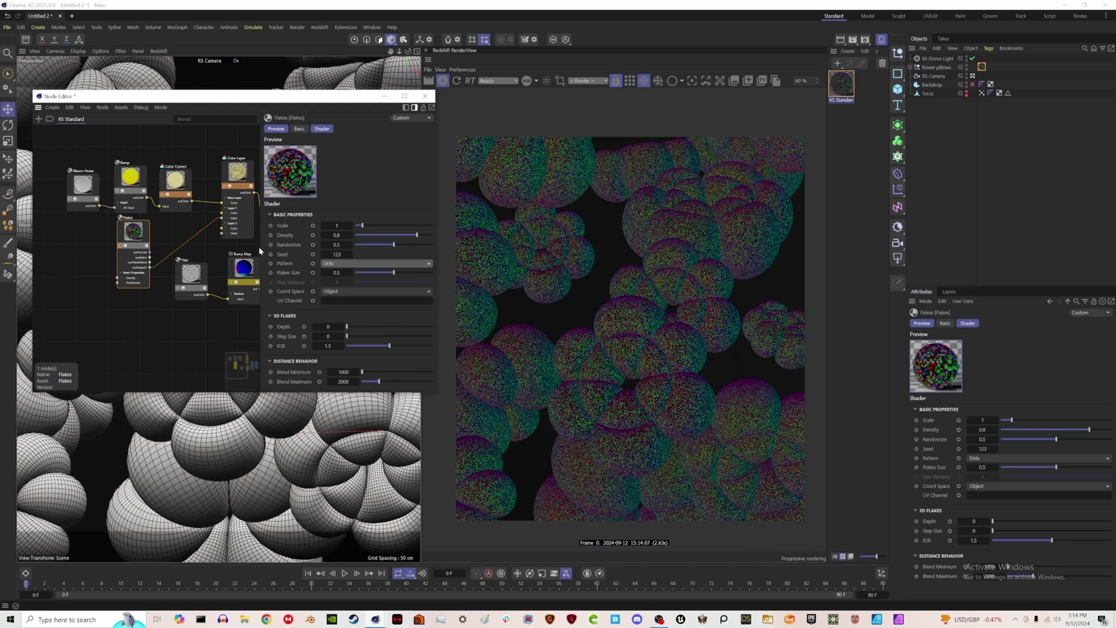
{"action": "left_click", "coordinate": [341, 225]}
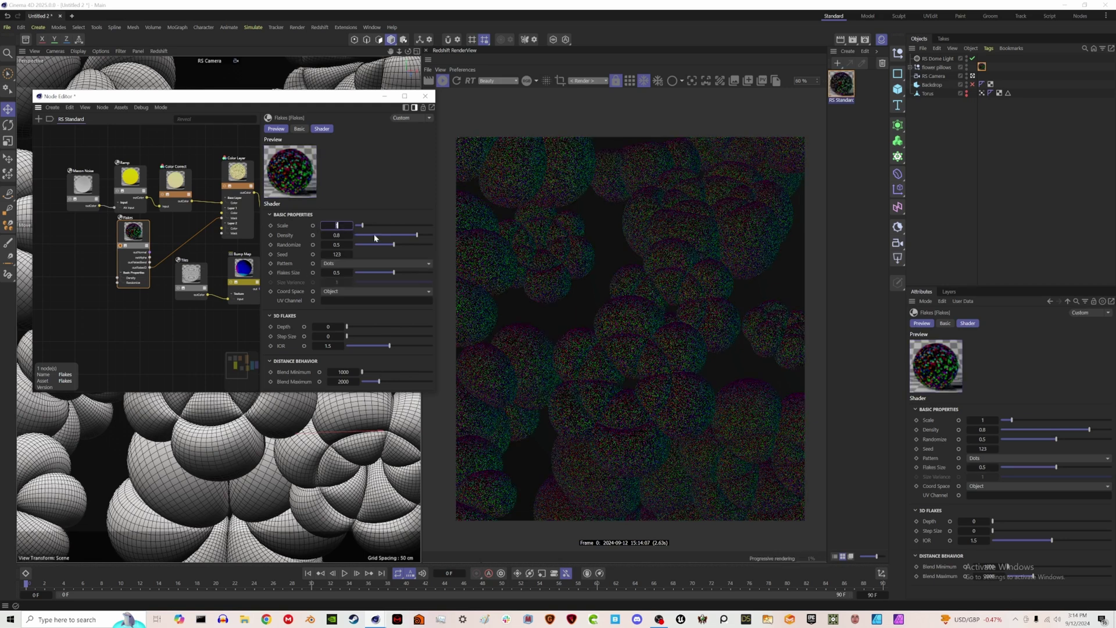
{"action": "type", "text": "10"}
{"action": "key", "text": "Return"}
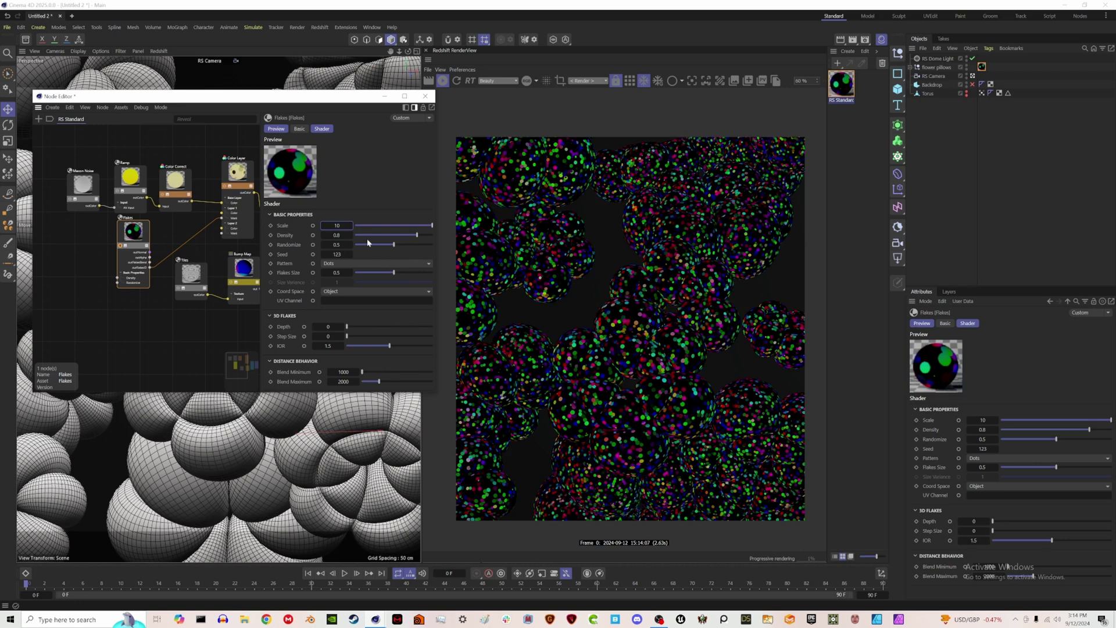
Step: Set the Flakes density to 0.036 and scale to 5, and stop soloing the node
{"action": "left_click_drag", "start_coordinate": [367, 235], "coordinate": [358, 236]}
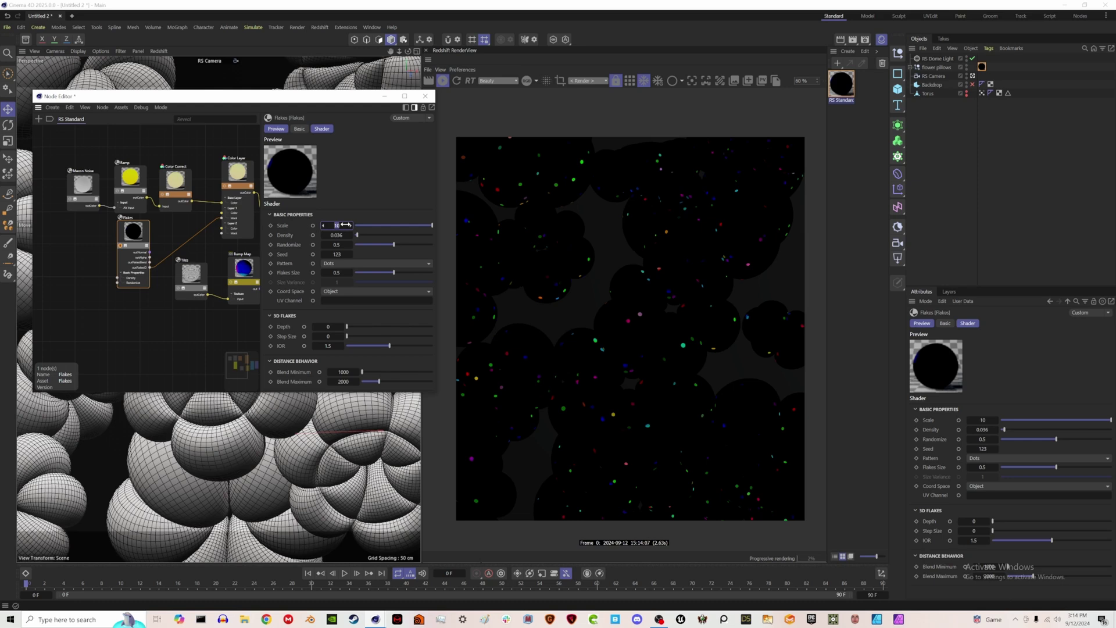
{"action": "key", "text": "Return"}
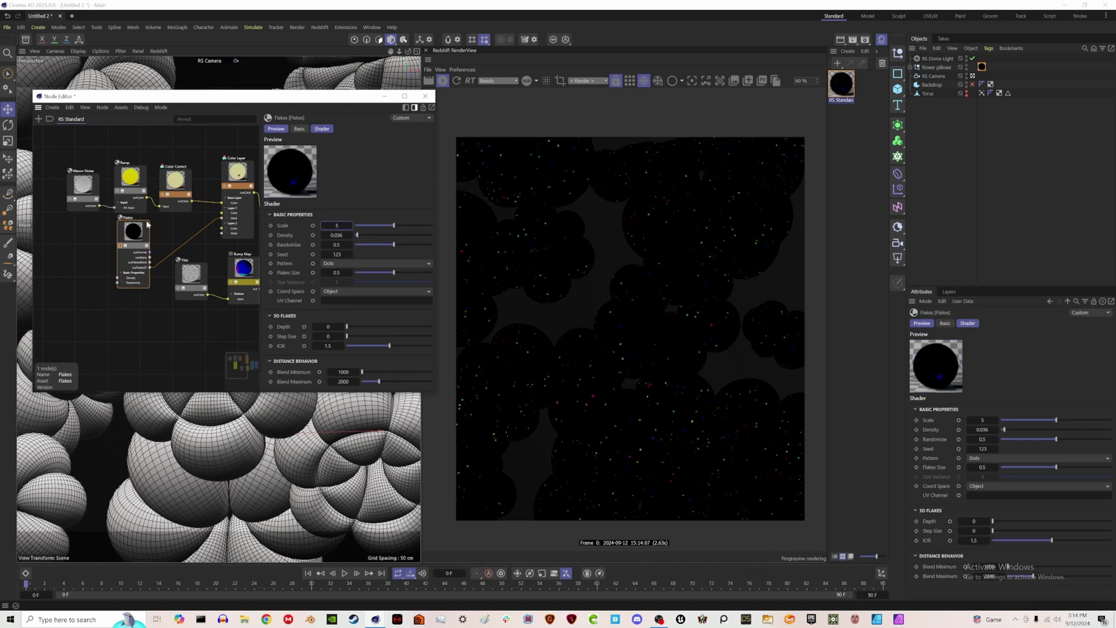
{"action": "left_click", "coordinate": [121, 246]}
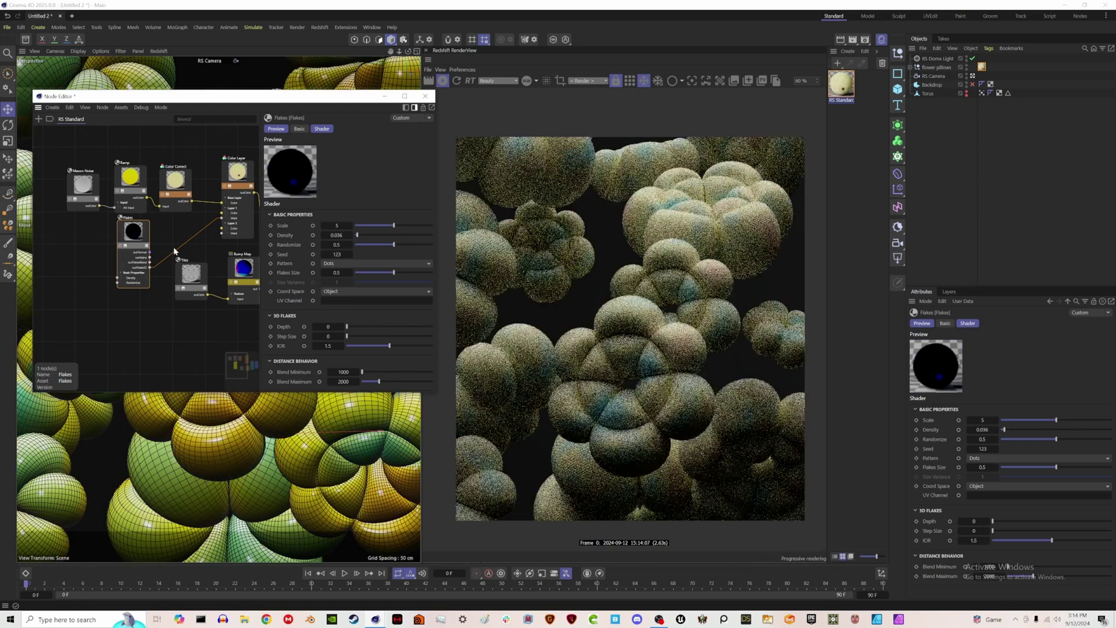
Step: Set the Color Layer's Layer 1 color to a red of RGB 255, 55, 55
{"action": "left_click", "coordinate": [245, 196]}
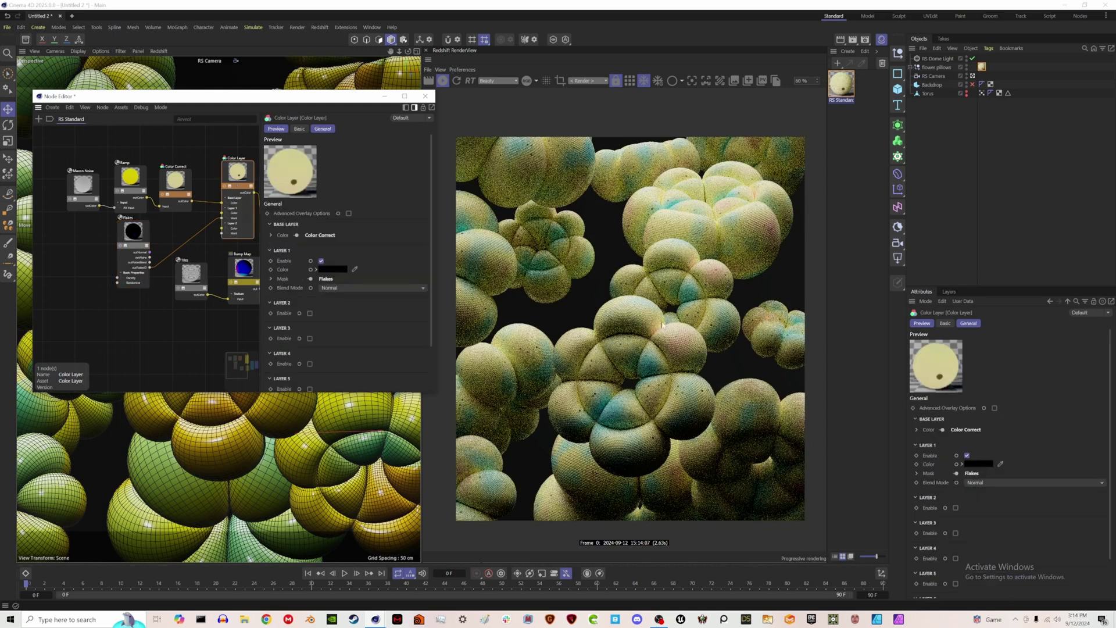
{"action": "left_click", "coordinate": [334, 270]}
{"action": "left_click_drag", "start_coordinate": [293, 332], "coordinate": [295, 312]}
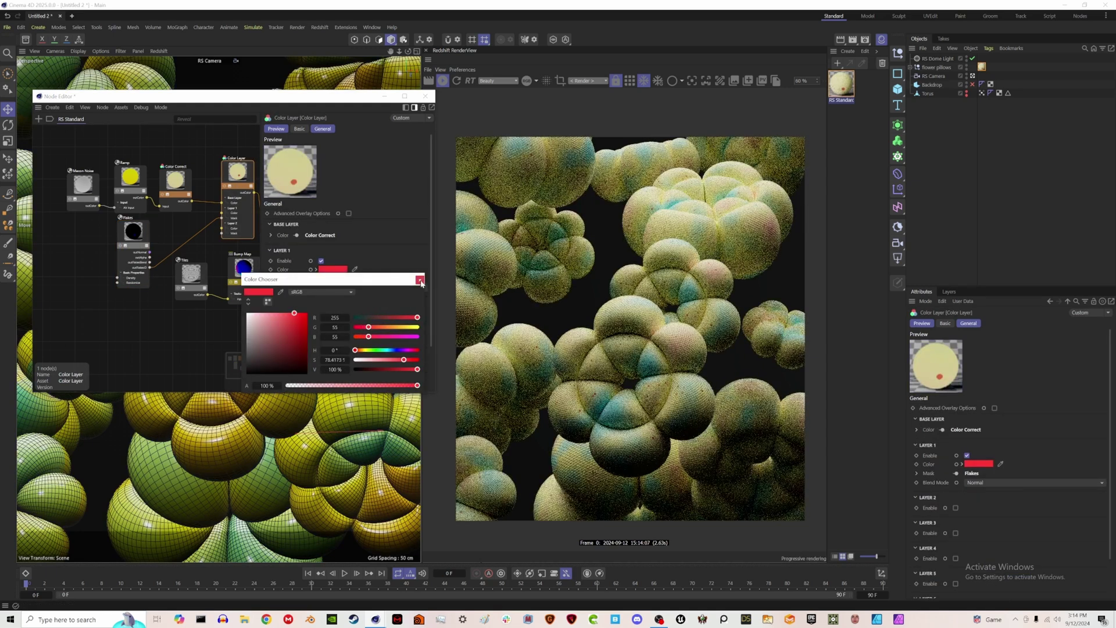
{"action": "left_click", "coordinate": [420, 280]}
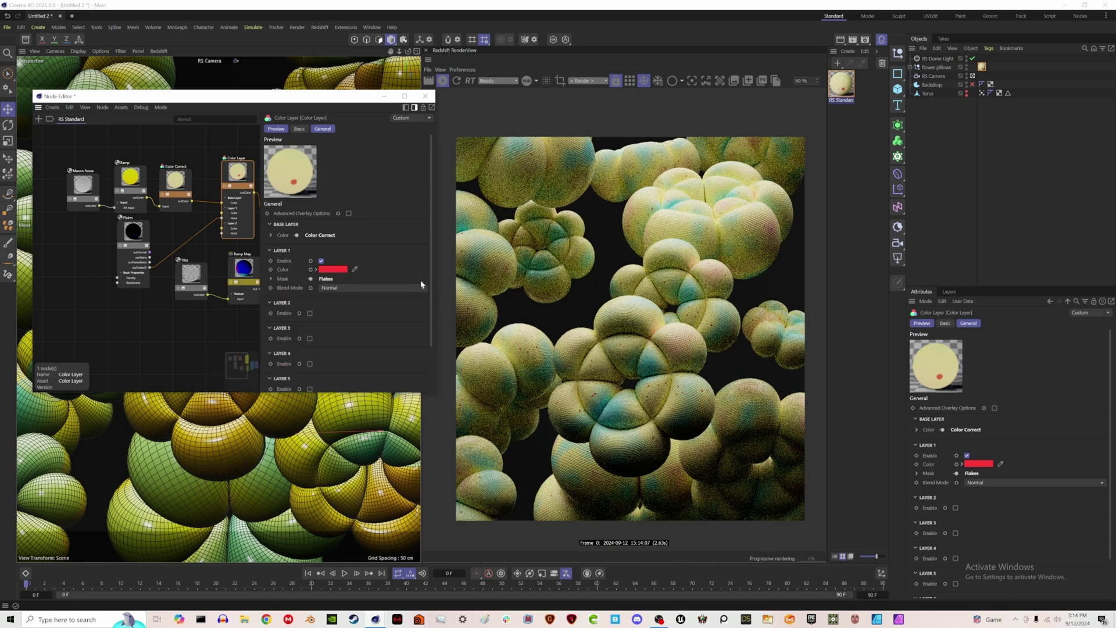
Step: Set the scale of the Layer 1 Flakes node to 10
{"action": "left_click", "coordinate": [145, 238]}
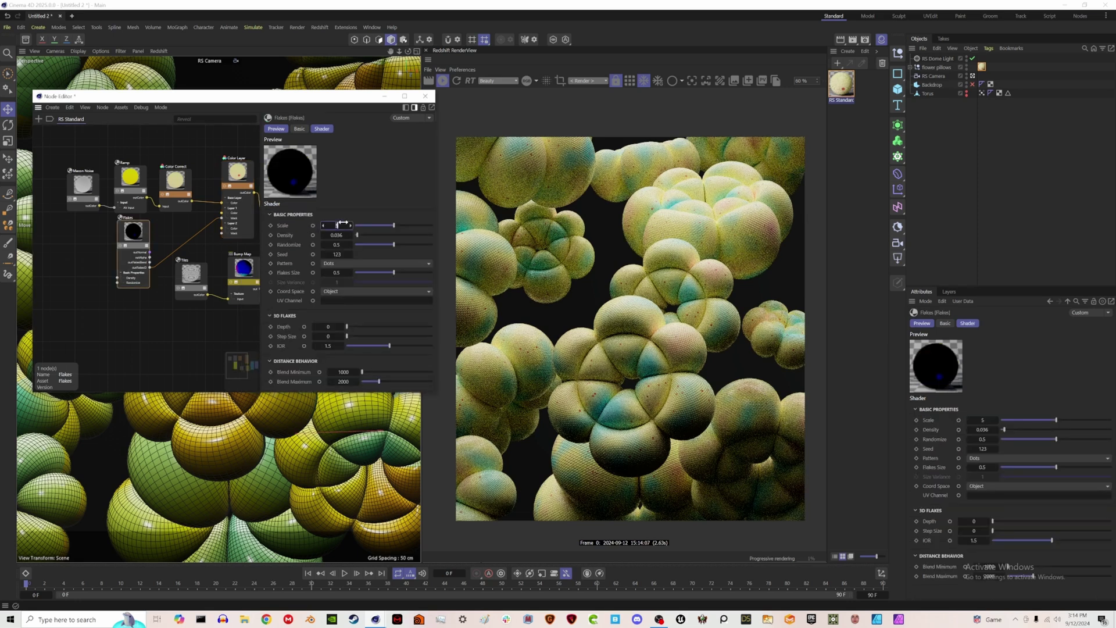
{"action": "left_click", "coordinate": [343, 224]}
{"action": "type", "text": "10"}
{"action": "key", "text": "Return"}
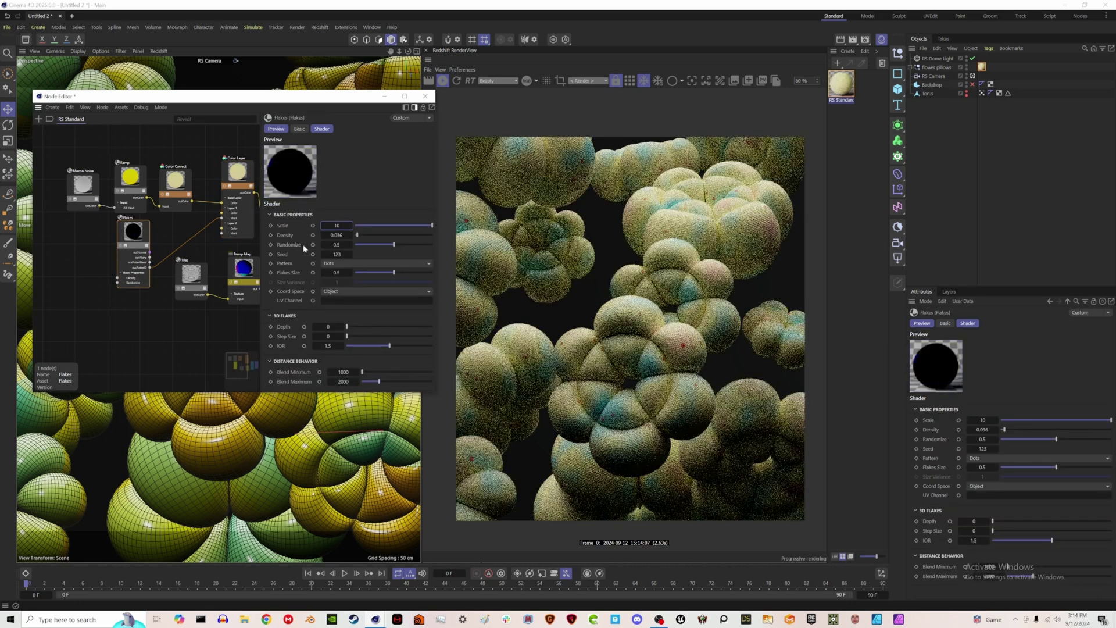
Step: Duplicate the Flakes node with a seed of 126, connect the copy to the Color Layer's Layer 2 mask, and enable Layer 2
{"action": "mouse_move", "coordinate": [140, 237]}
{"action": "left_mouse_down"}
{"action": "mouse_move", "coordinate": [85, 232]}
{"action": "mouse_move", "coordinate": [130, 229]}
{"action": "left_mouse_up"}
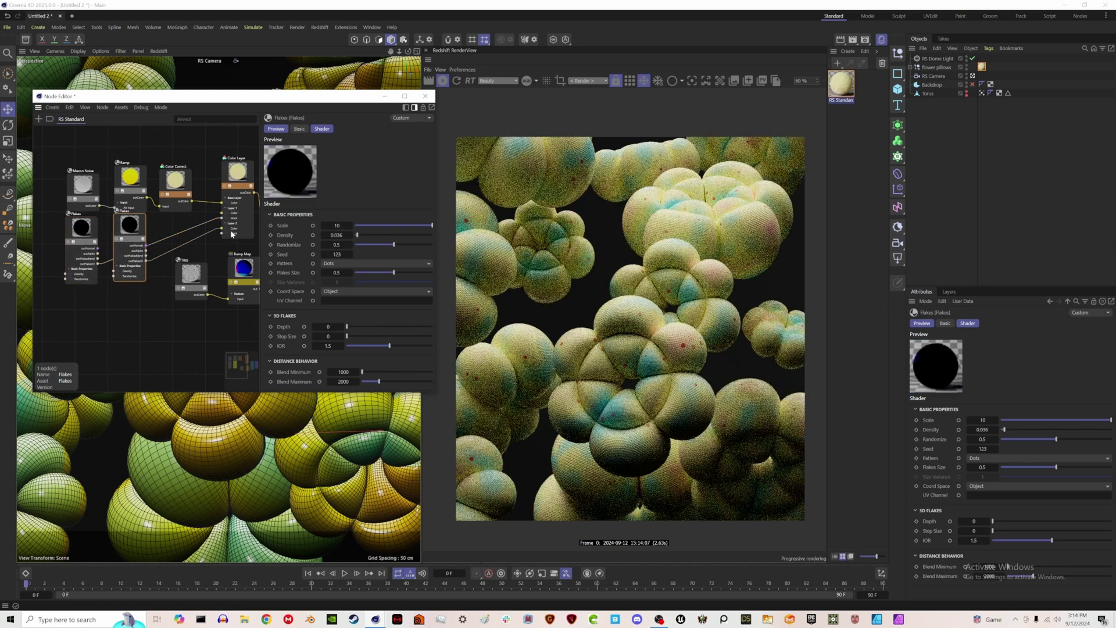
{"action": "left_click_drag", "start_coordinate": [231, 234], "coordinate": [225, 237]}
{"action": "left_click", "coordinate": [238, 174]}
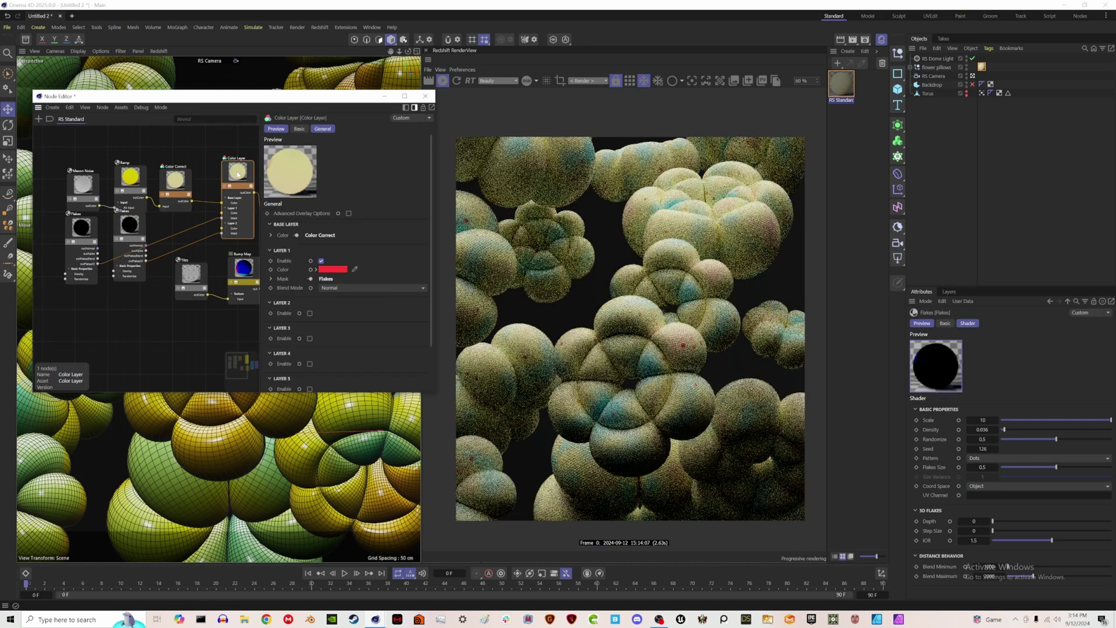
{"action": "left_click", "coordinate": [310, 313]}
Step: Set the Color Layer's Layer 2 color to a blue of RGB 96, 96, 255
{"action": "left_click", "coordinate": [333, 321]}
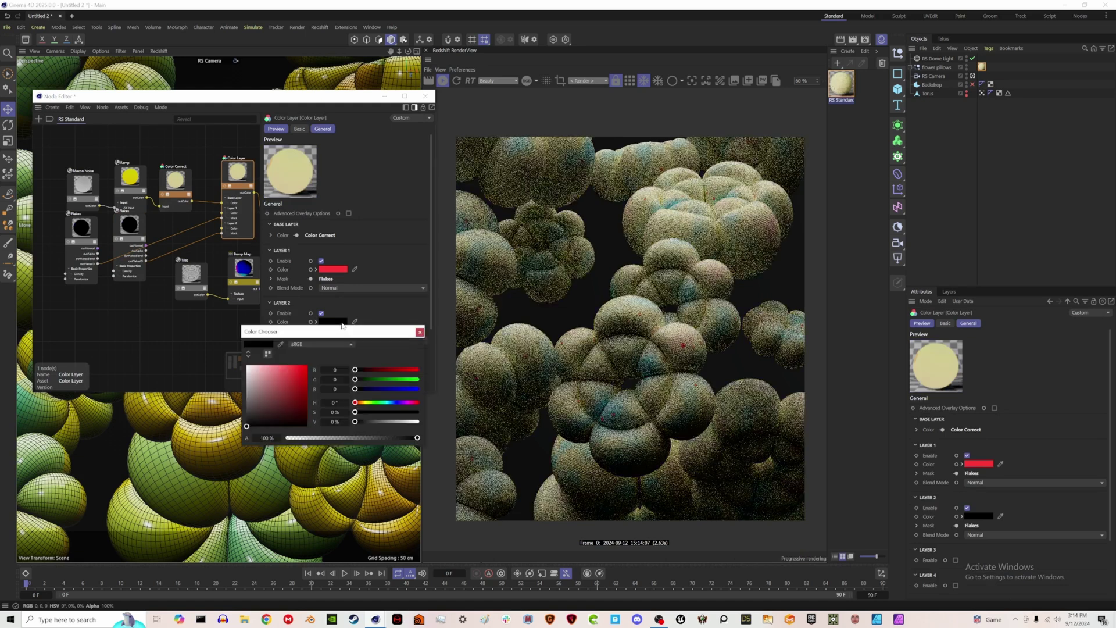
{"action": "left_click", "coordinate": [395, 389]}
{"action": "left_click", "coordinate": [414, 389]}
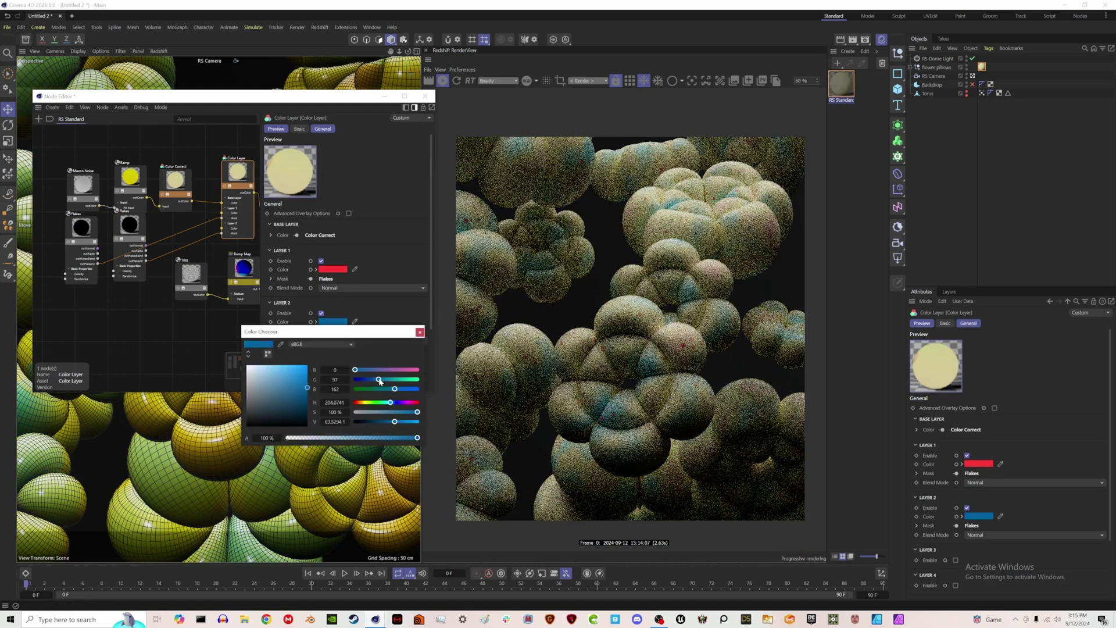
{"action": "left_click", "coordinate": [283, 367]}
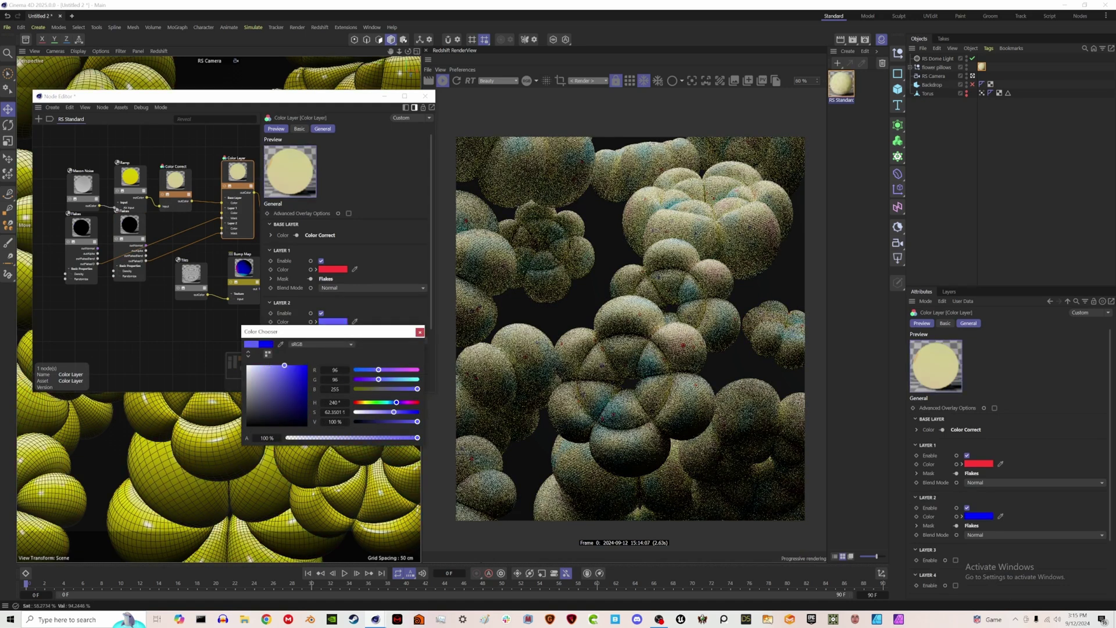
{"action": "left_click", "coordinate": [419, 331]}
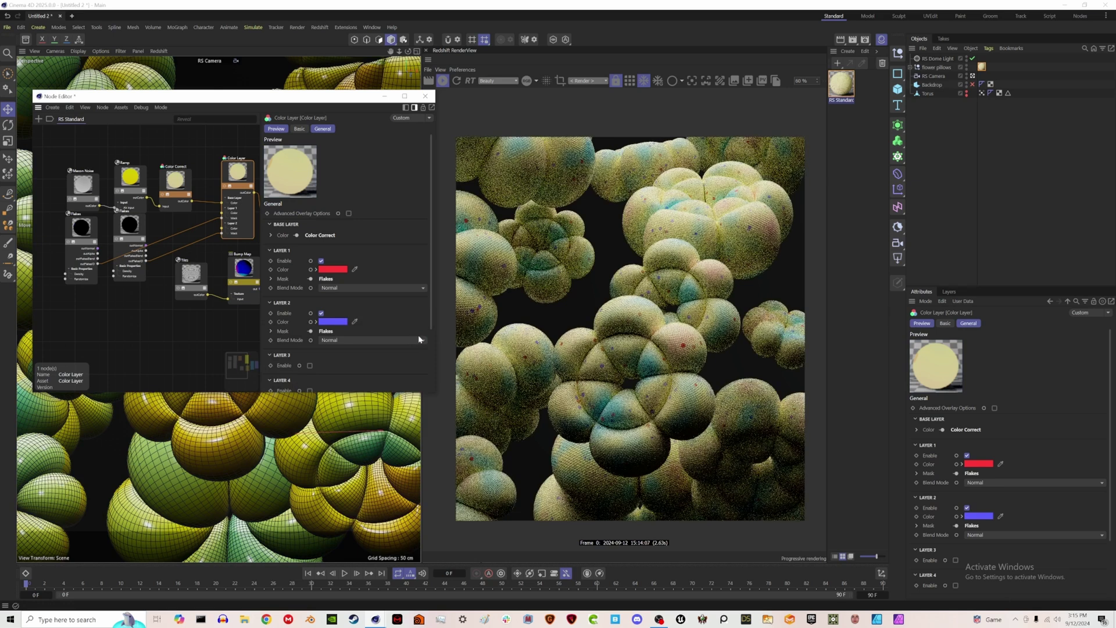
Step: Set the scale of the second Flakes node to 3
{"action": "left_click", "coordinate": [142, 225]}
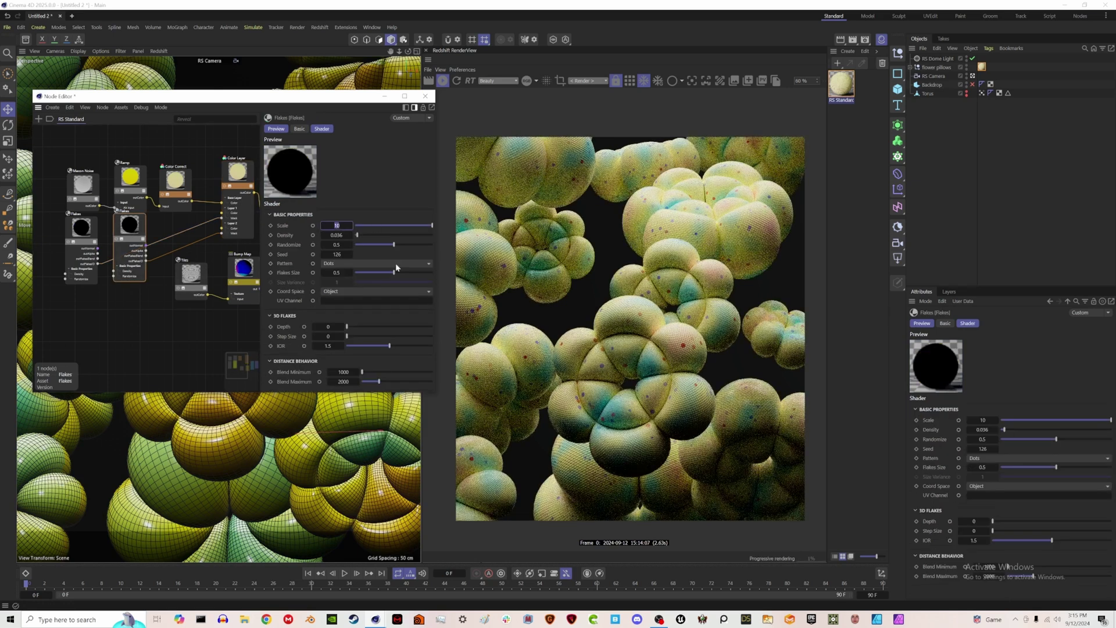
{"action": "type", "text": "3"}
{"action": "key", "text": "Return"}
Step: Load the dark purple to pink, orange and pale yellow gradient preset into the Ramp node
{"action": "left_click", "coordinate": [142, 182]}
{"action": "scroll", "coordinate": [331, 356], "scroll_direction": "down", "scroll_amount": 2}
{"action": "left_click", "coordinate": [281, 381]}
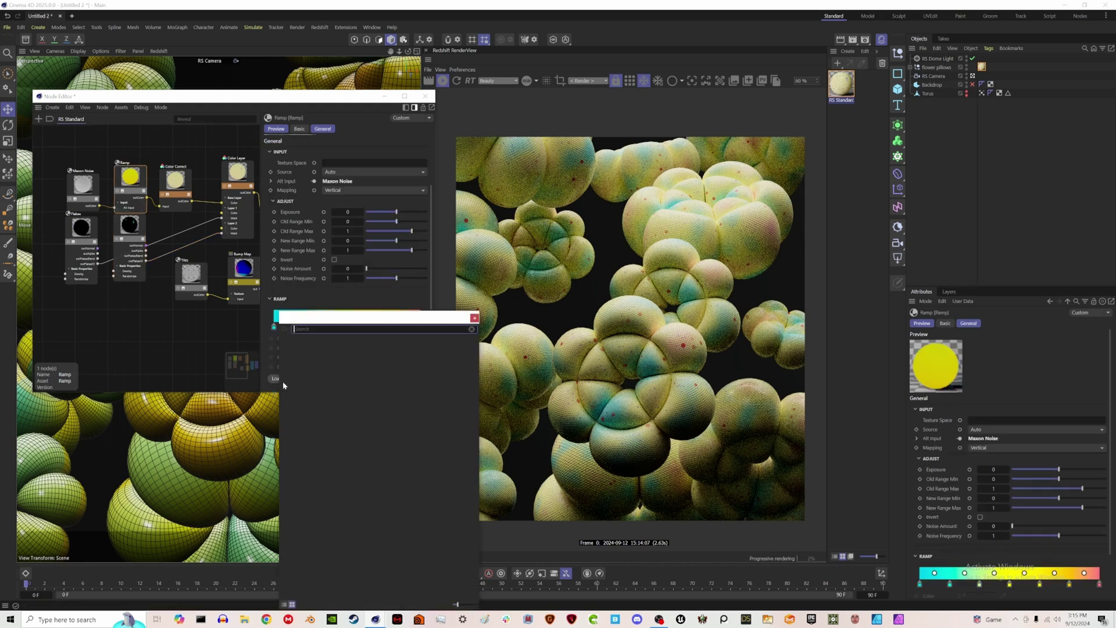
{"action": "left_click", "coordinate": [295, 334]}
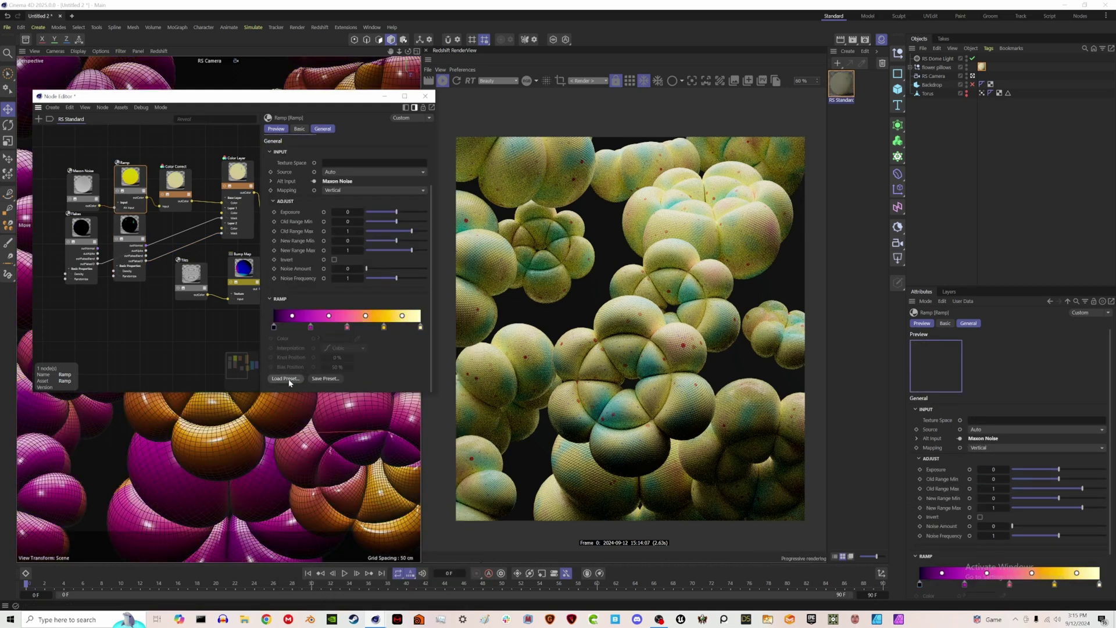
Step: Try the stepped turquoise, mint and pink gradient preset on the pillow material's Ramp node
{"action": "left_click", "coordinate": [285, 378]}
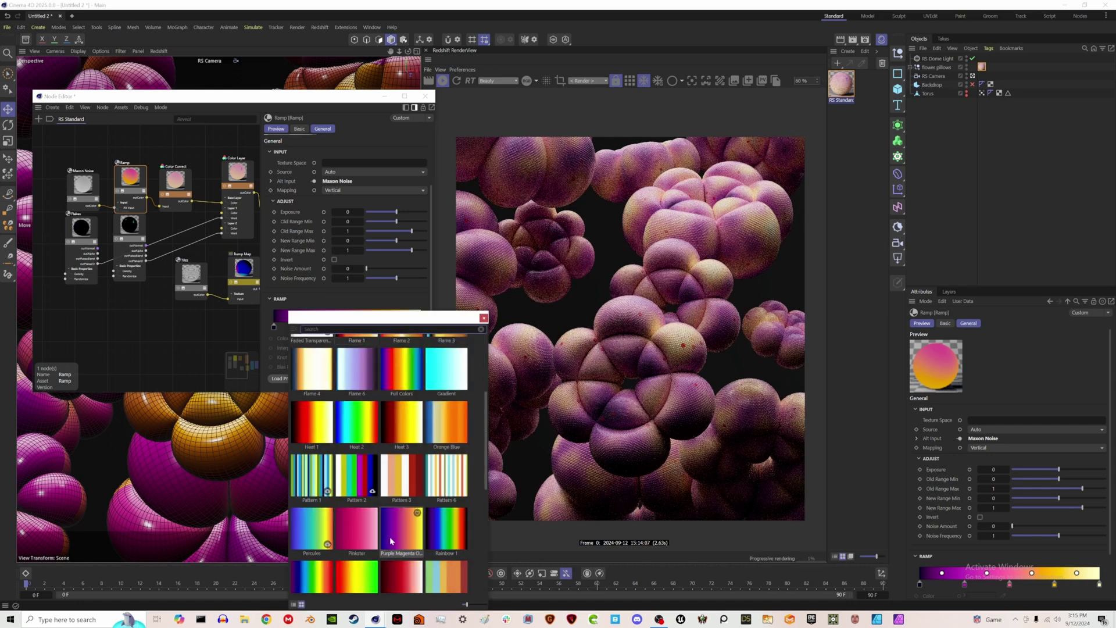
{"action": "scroll", "coordinate": [384, 506], "scroll_direction": "down", "scroll_amount": 3}
{"action": "scroll", "coordinate": [393, 511], "scroll_direction": "down", "scroll_amount": 3}
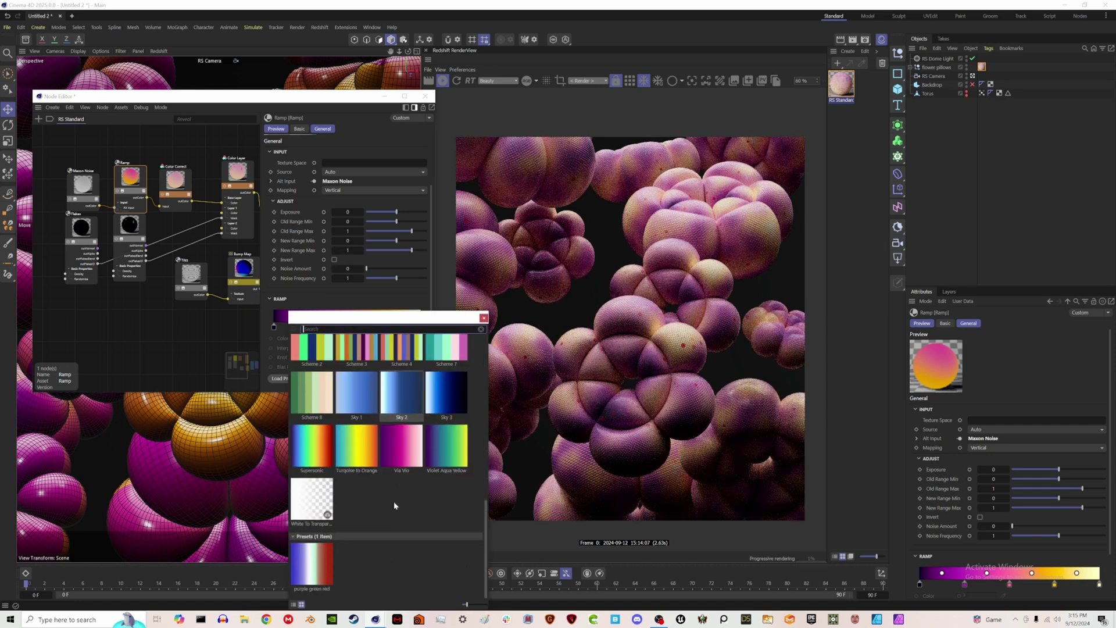
{"action": "scroll", "coordinate": [412, 421], "scroll_direction": "up", "scroll_amount": 1}
{"action": "left_click", "coordinate": [449, 395]}
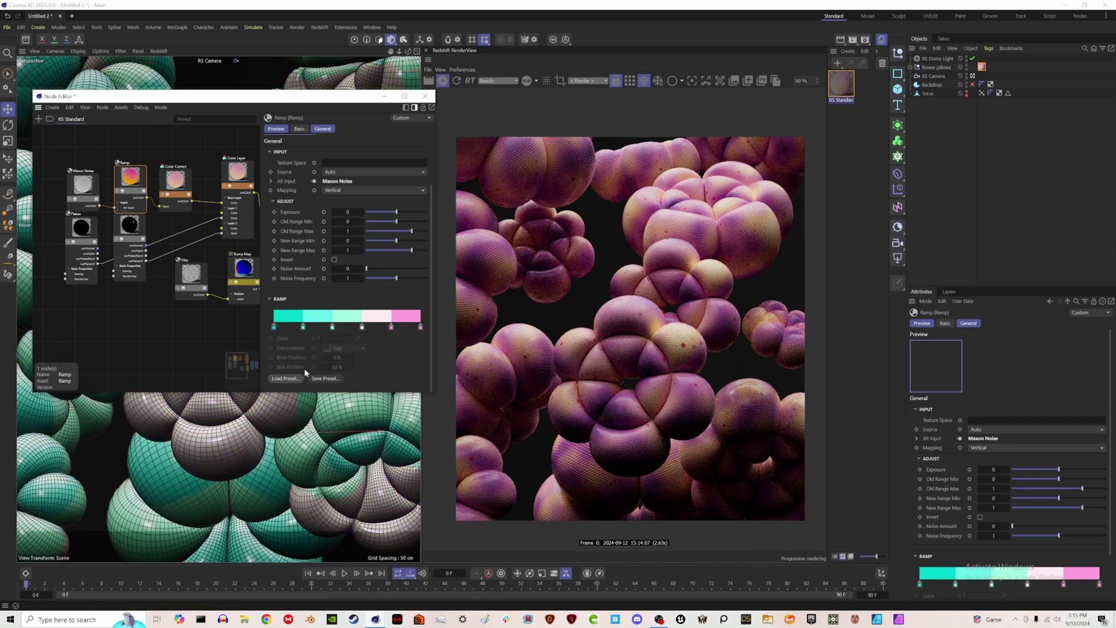
Step: Load the Flame 5 gradient preset into the Ramp and set the Color Correct node's Saturation Scale to 0.773
{"action": "left_click", "coordinate": [283, 379]}
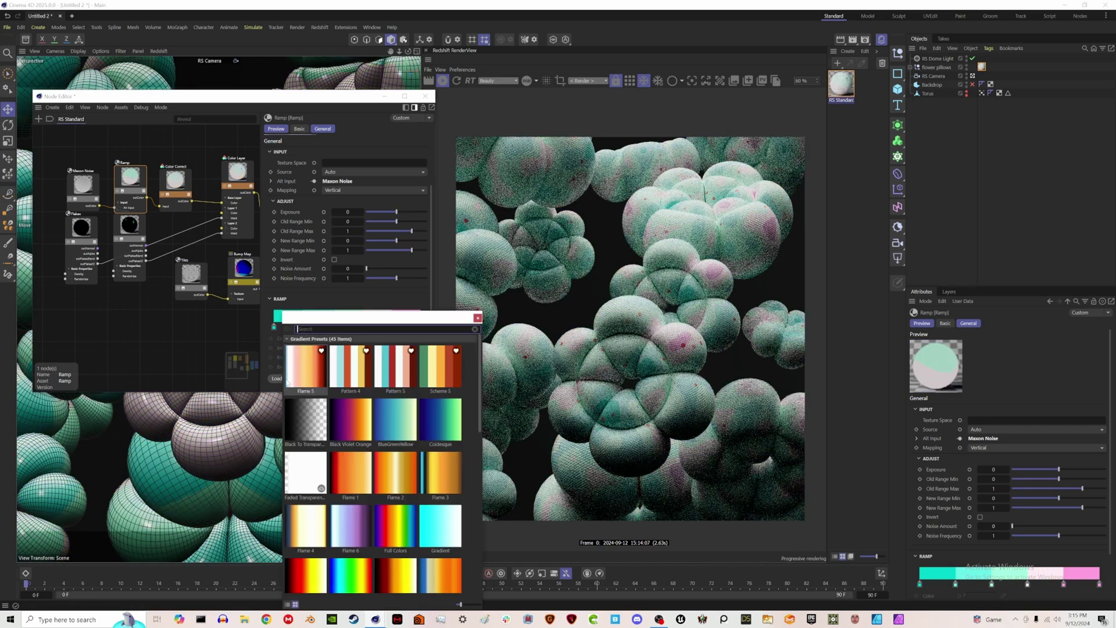
{"action": "left_click", "coordinate": [287, 383]}
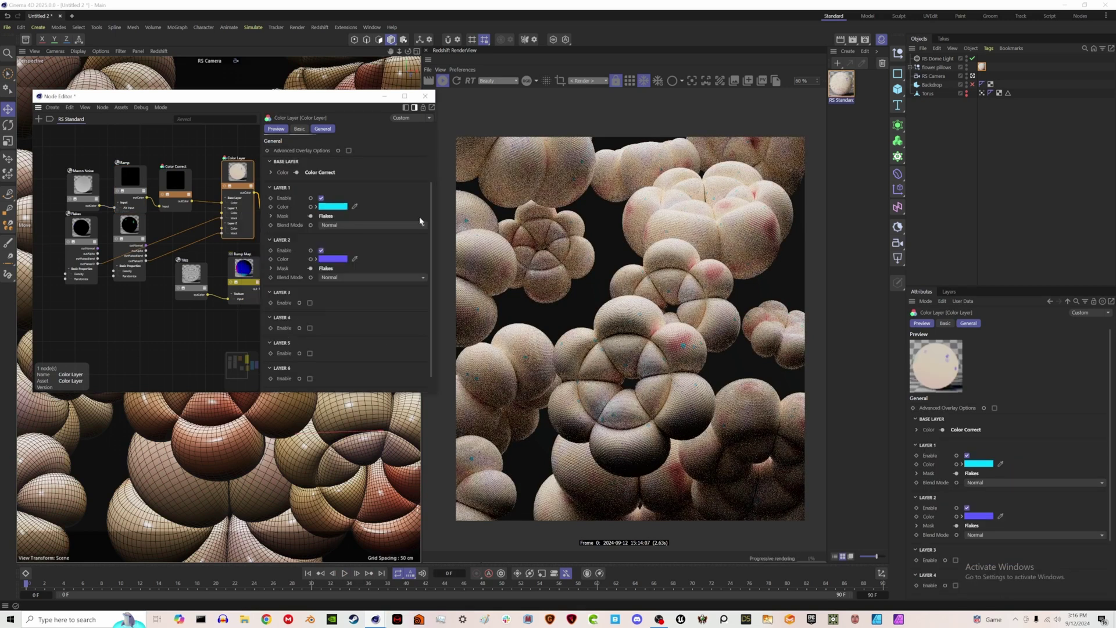
{"action": "left_click", "coordinate": [179, 174]}
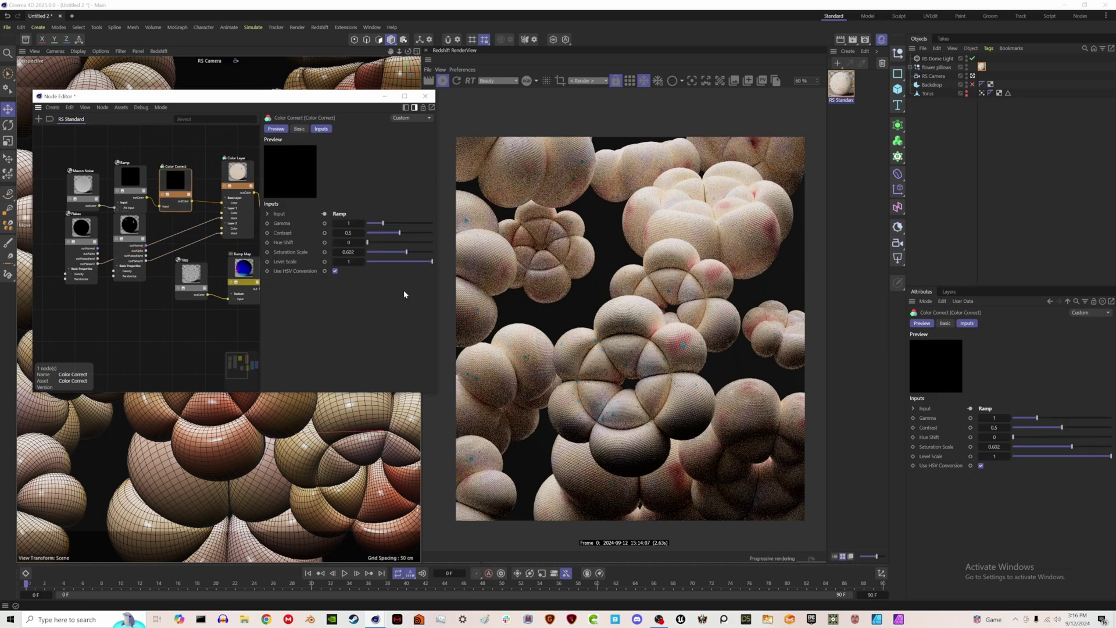
{"action": "left_click", "coordinate": [418, 252]}
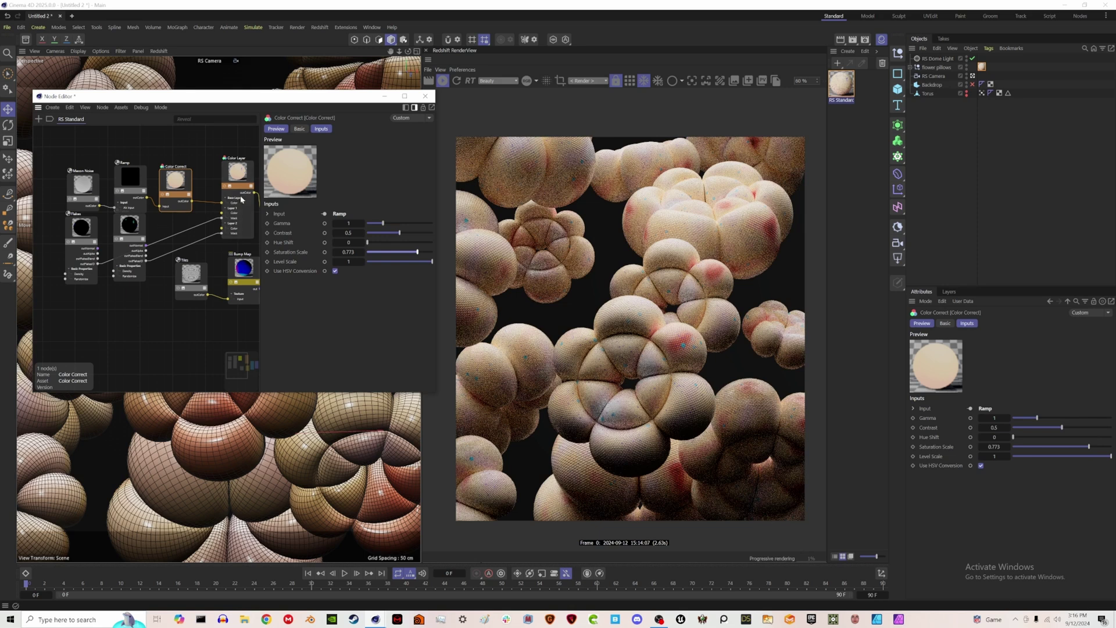
{"action": "left_click", "coordinate": [426, 96]}
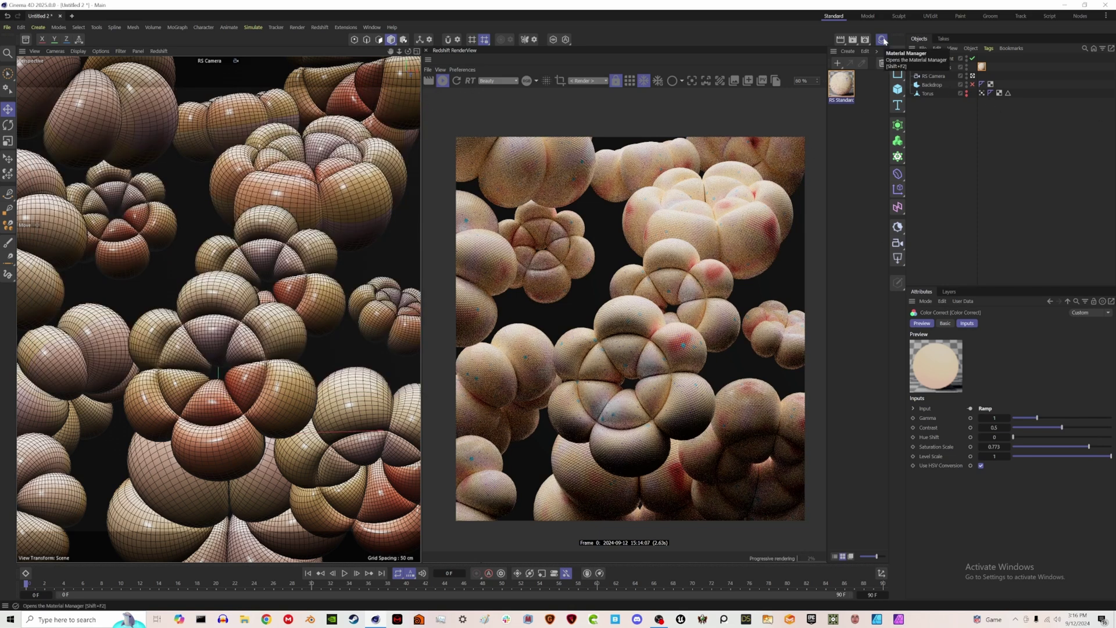
Step: Enable the Backdrop, leave the RS Camera view, and scale the backdrop up to about 3320 cm wide
{"action": "left_click", "coordinate": [973, 85]}
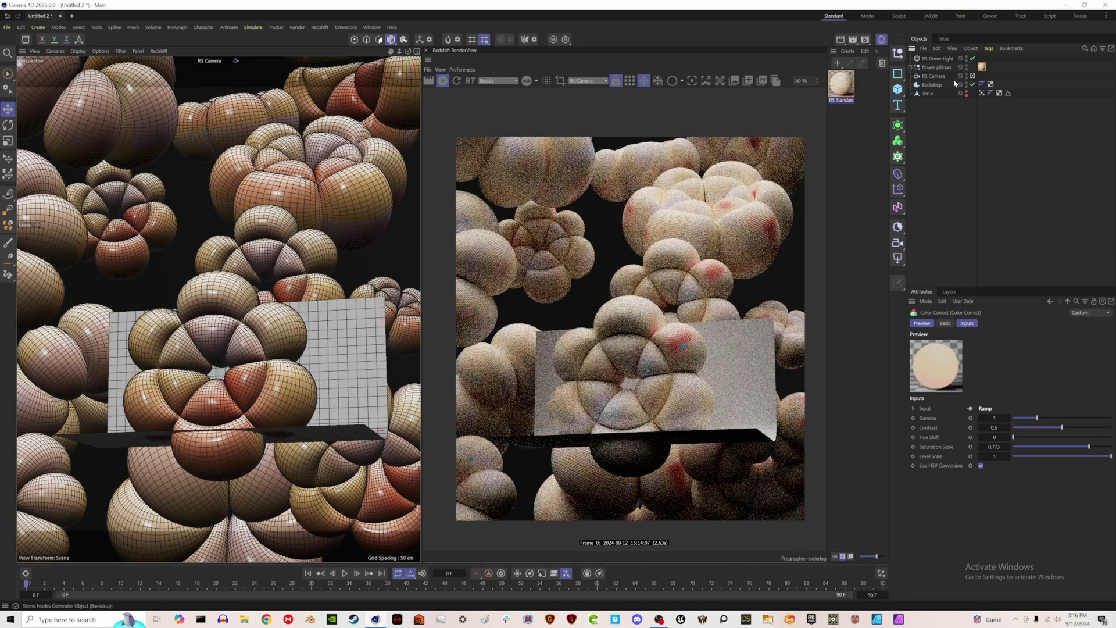
{"action": "left_click", "coordinate": [972, 77]}
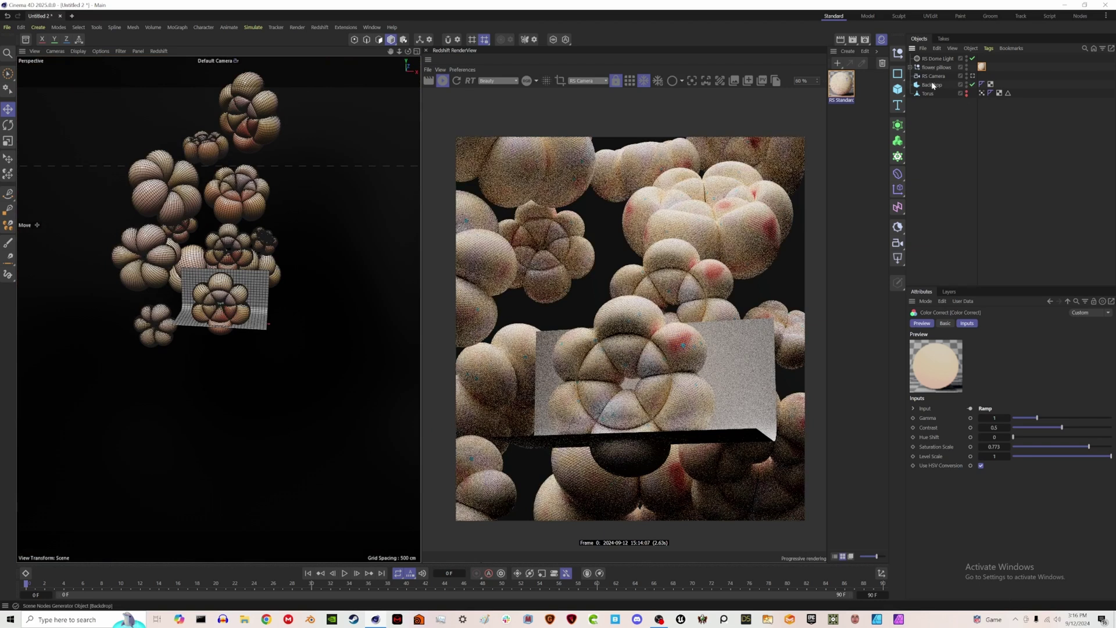
{"action": "left_click", "coordinate": [936, 86]}
{"action": "key", "text": "t"}
{"action": "left_click_drag", "start_coordinate": [170, 366], "coordinate": [27, 346]}
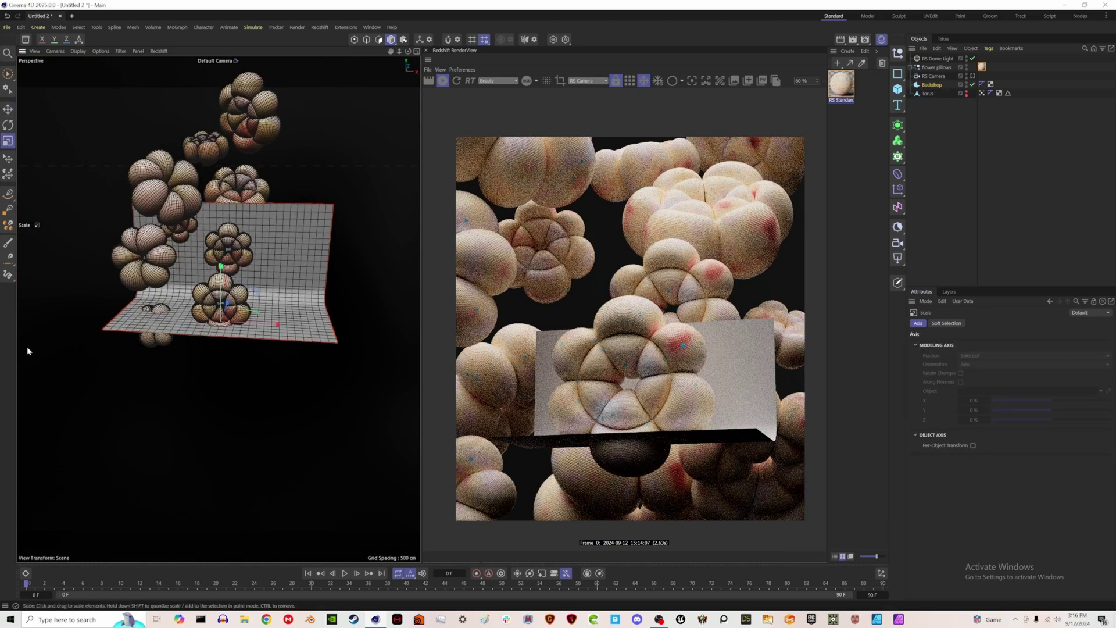
{"action": "left_click_drag", "start_coordinate": [172, 368], "coordinate": [36, 308]}
Step: Move the Backdrop behind the flower pillows, set its height to about 2973 cm, and return to the RS Camera view
{"action": "key", "text": "e"}
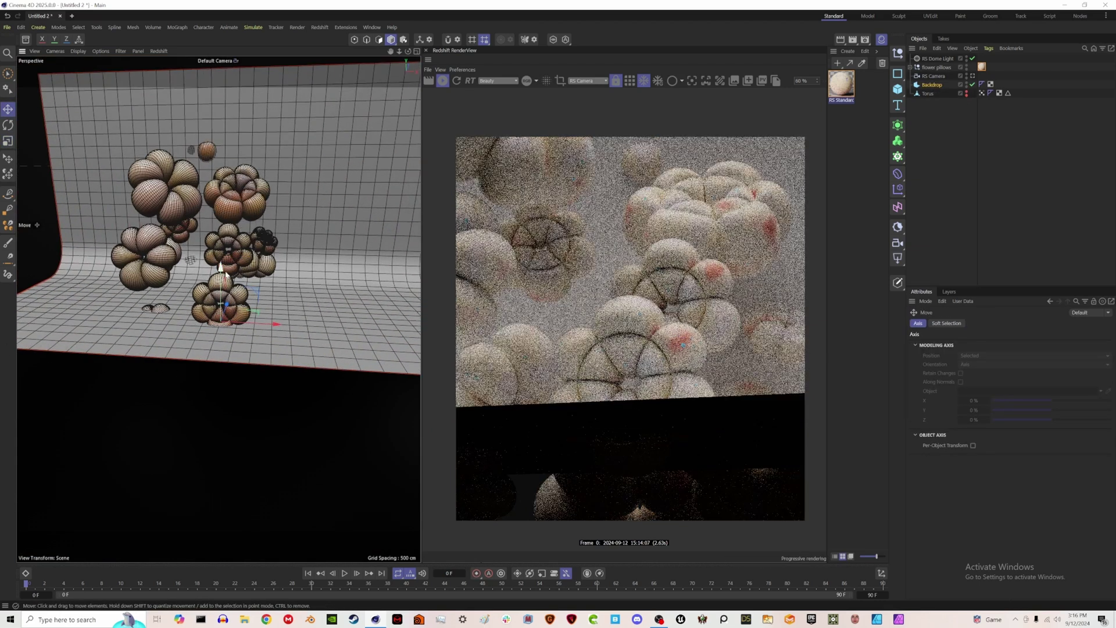
{"action": "left_click_drag", "start_coordinate": [221, 277], "coordinate": [291, 310]}
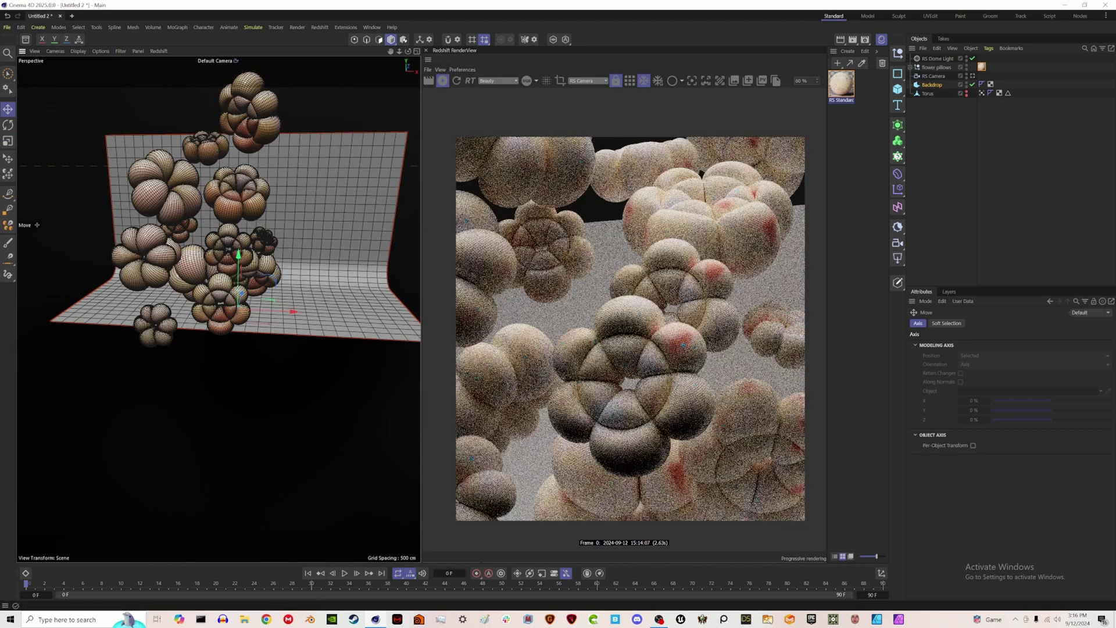
{"action": "left_click", "coordinate": [941, 86]}
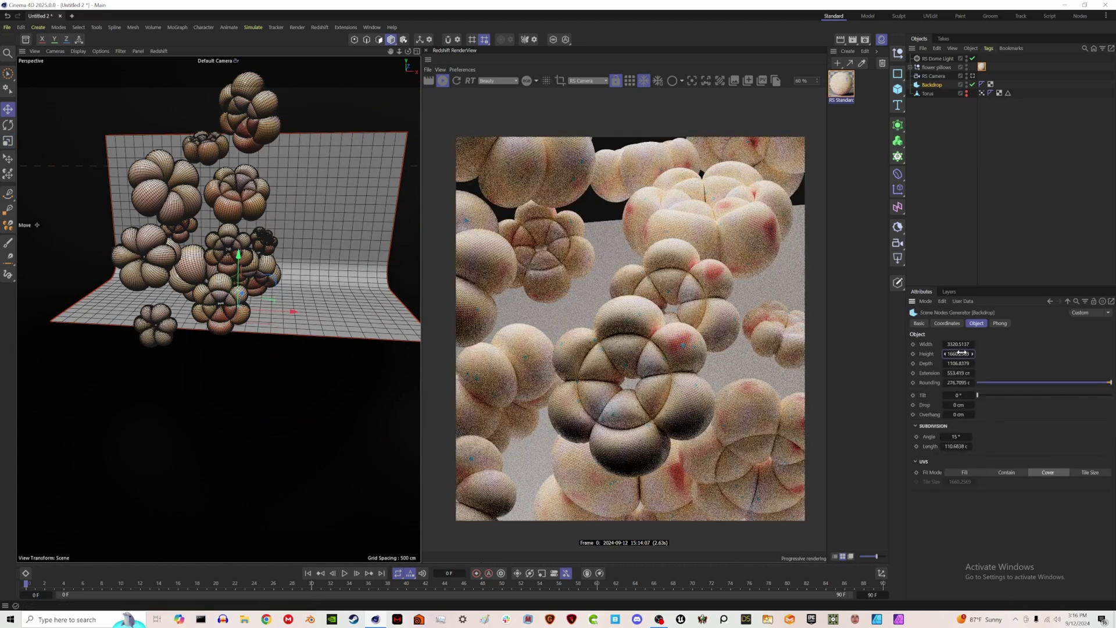
{"action": "left_click_drag", "start_coordinate": [962, 352], "coordinate": [988, 353]}
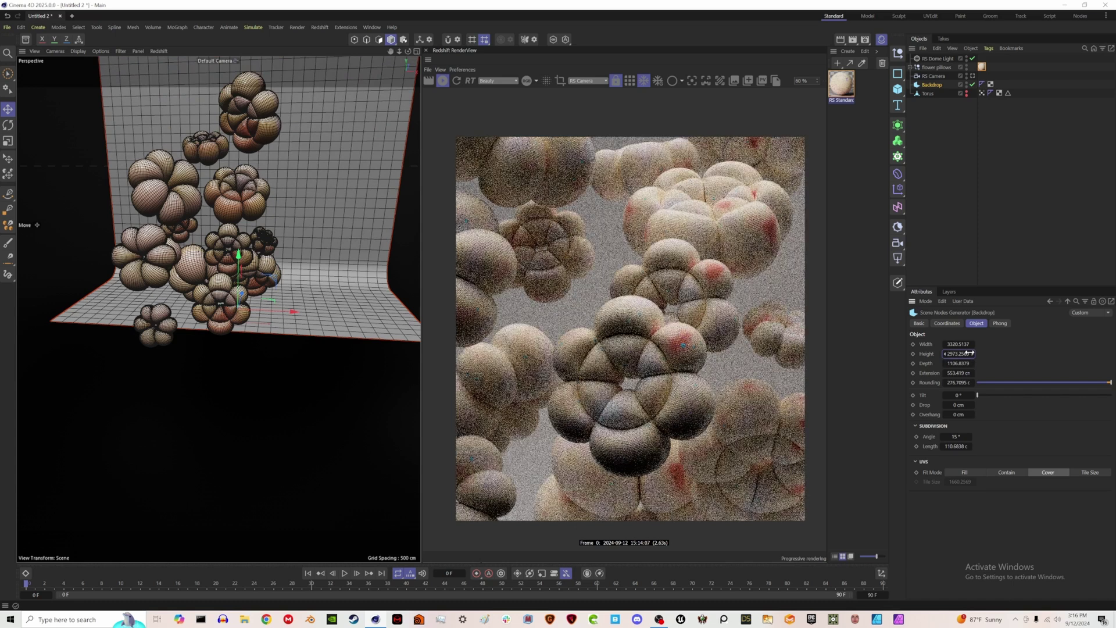
{"action": "left_click", "coordinate": [973, 76]}
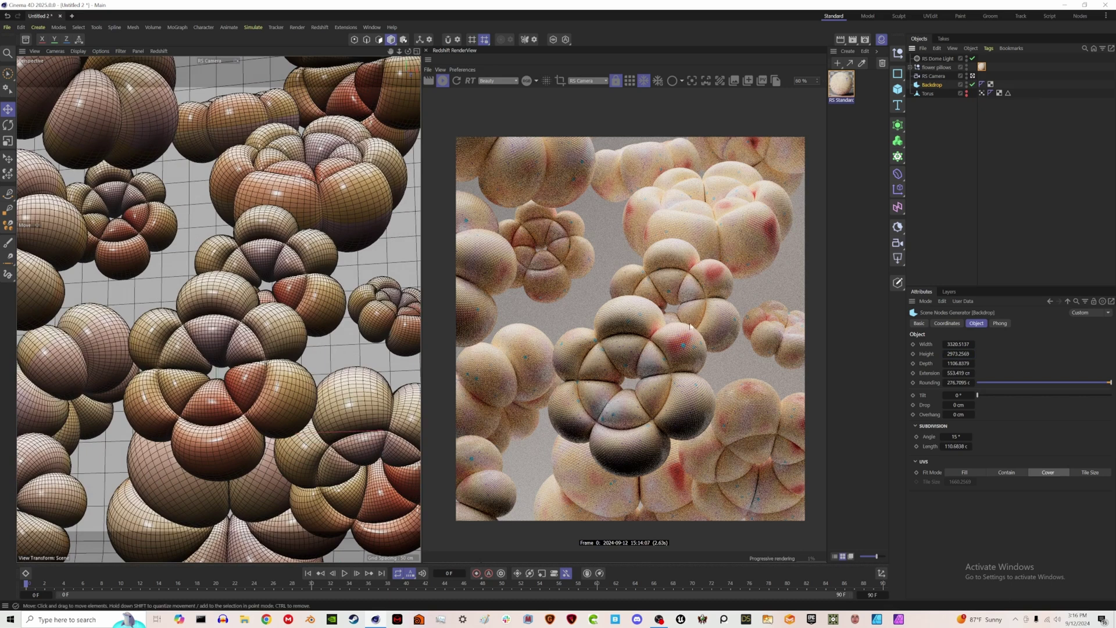
Step: Create a new Redshift Standard material and assign it to the Backdrop
{"action": "left_click", "coordinate": [847, 51]}
{"action": "left_click", "coordinate": [959, 80]}
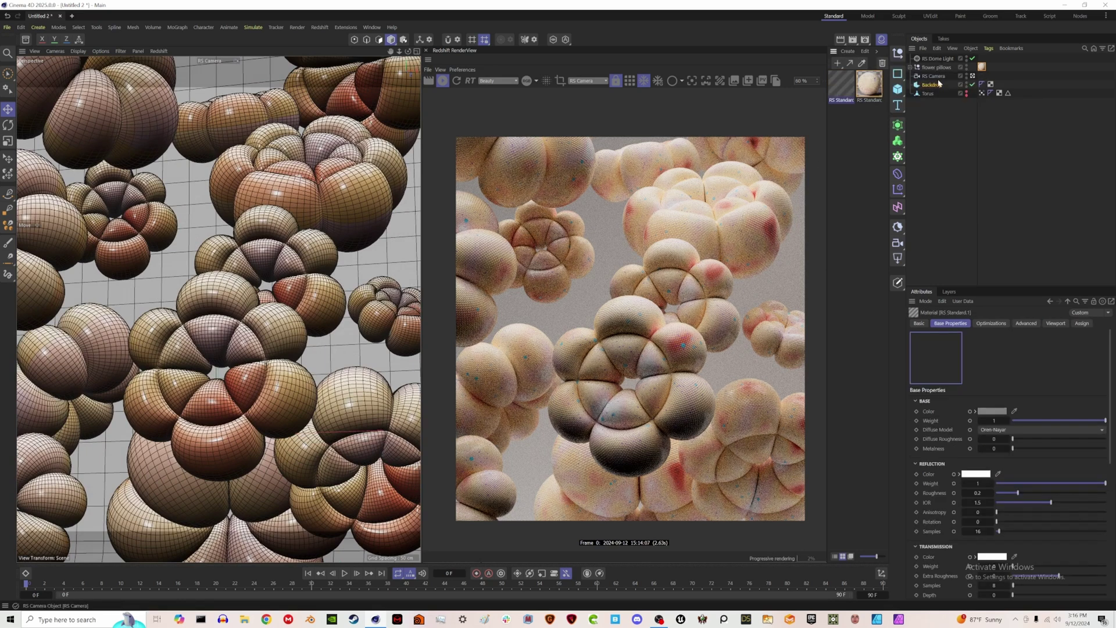
{"action": "left_click_drag", "start_coordinate": [836, 85], "coordinate": [932, 86]}
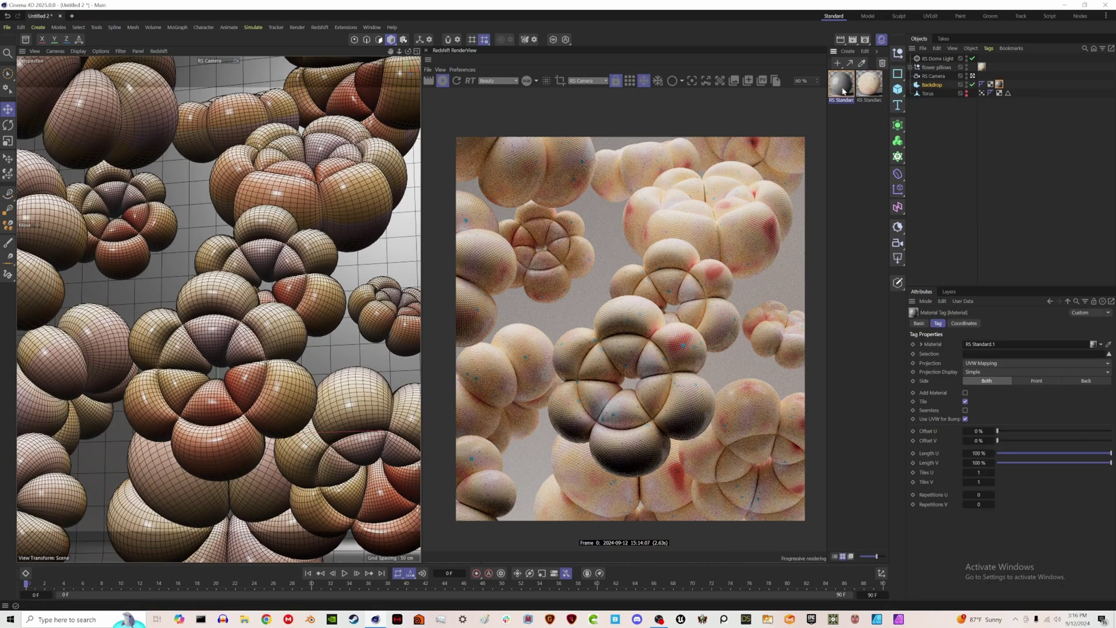
Step: Add a Ramp node to the backdrop material's node graph and connect its output to the RS Standard base Color
{"action": "double_click", "coordinate": [841, 86]}
{"action": "middle_click_drag", "start_coordinate": [741, 238], "coordinate": [832, 241]}
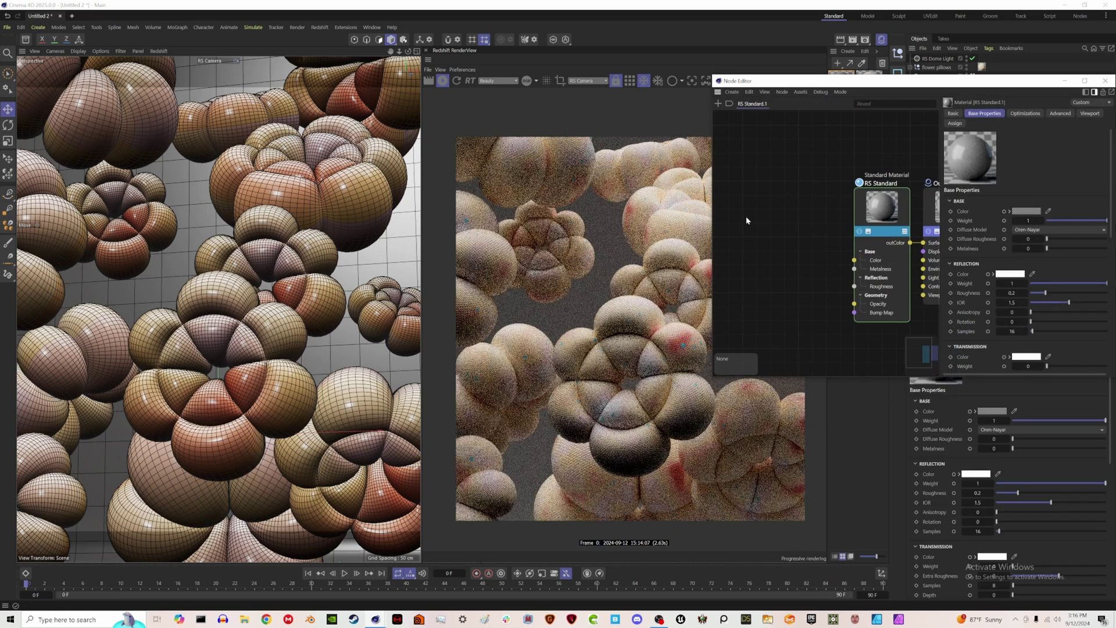
{"action": "double_click", "coordinate": [746, 217]}
{"action": "double_click", "coordinate": [782, 420]}
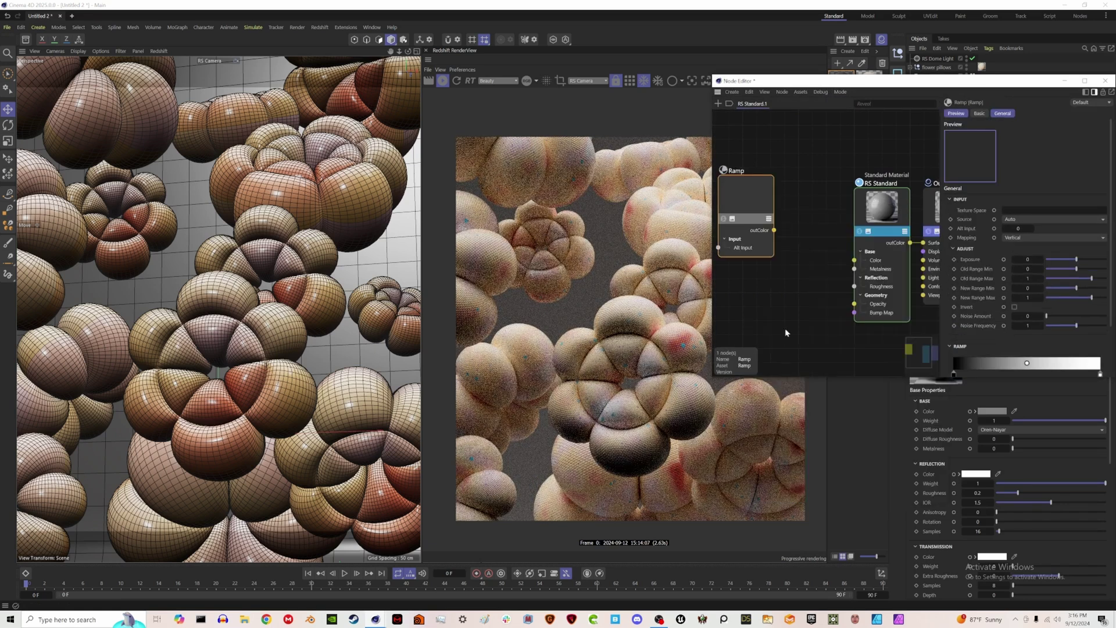
{"action": "left_click_drag", "start_coordinate": [776, 231], "coordinate": [854, 259]}
{"action": "left_click_drag", "start_coordinate": [722, 220], "coordinate": [784, 237]}
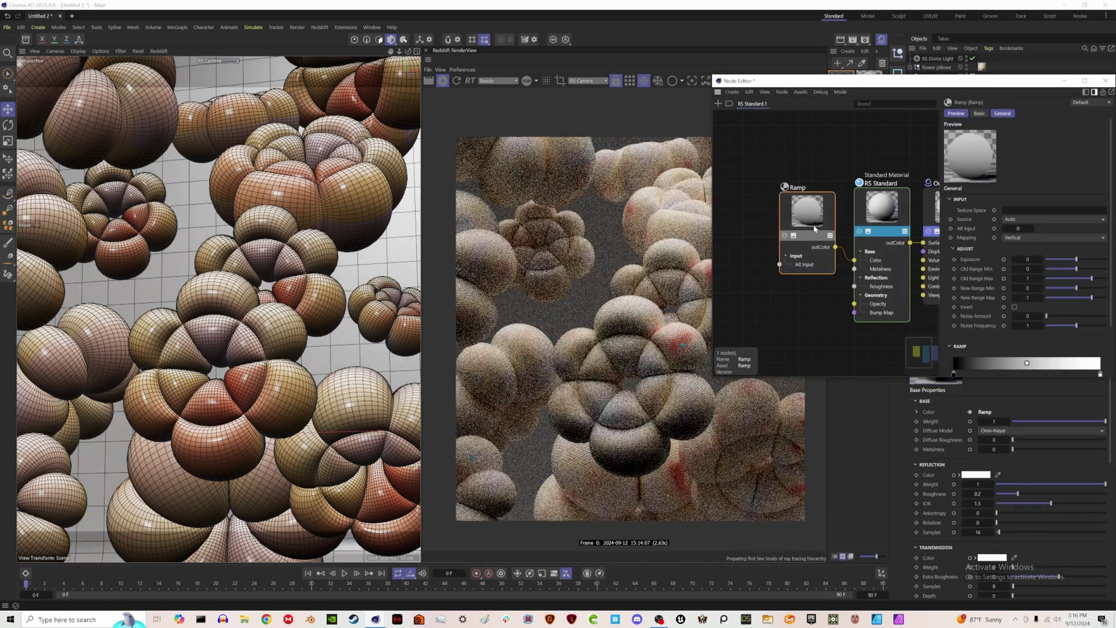
{"action": "left_click", "coordinate": [784, 236]}
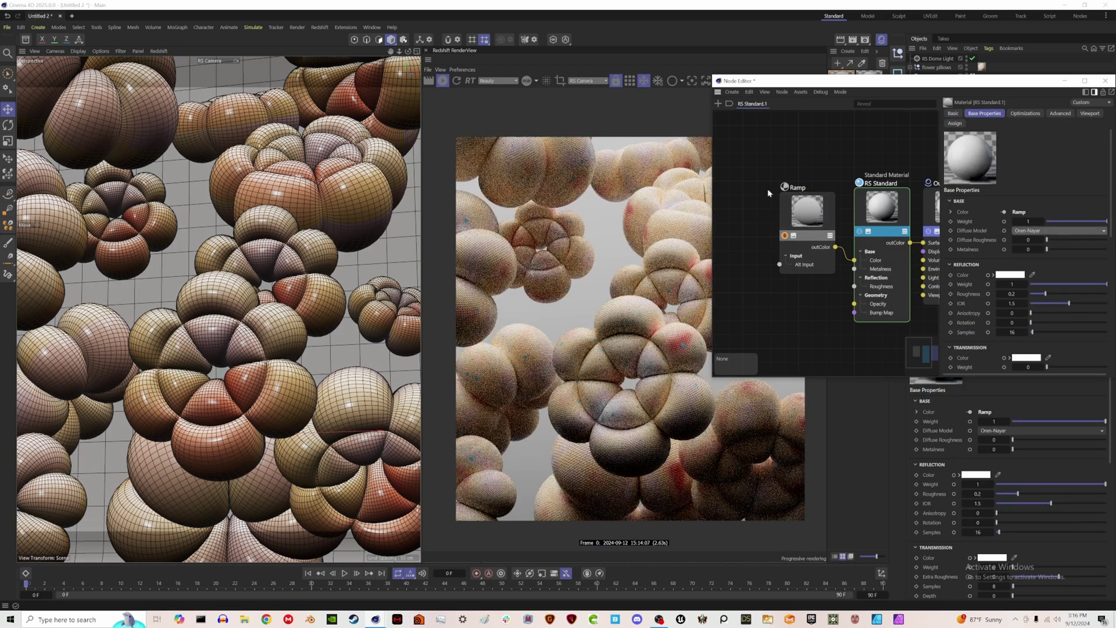
Step: Try Radial mapping on the backdrop's Ramp node and settle on Circular, with the node editor moved clear of the render
{"action": "left_click", "coordinate": [794, 198]}
{"action": "left_click", "coordinate": [1037, 238]}
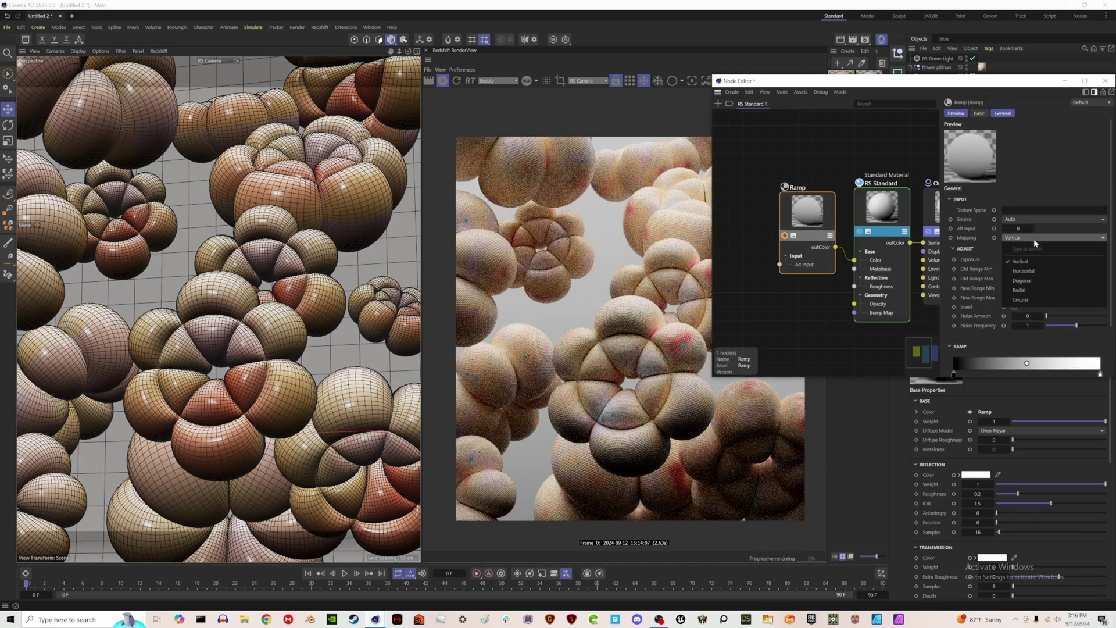
{"action": "left_click", "coordinate": [1026, 291]}
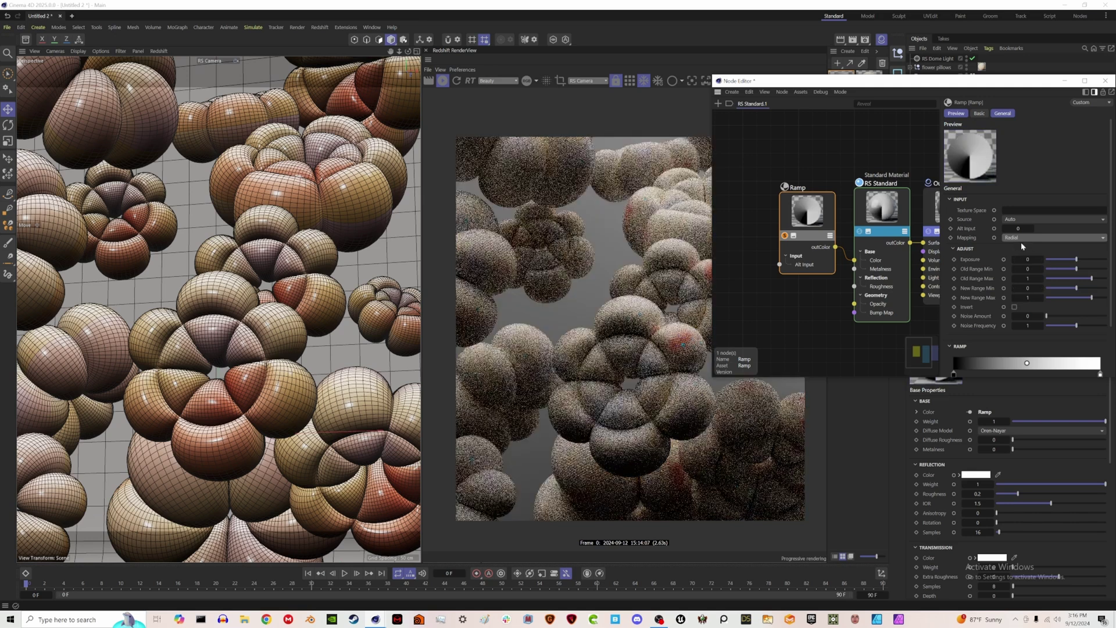
{"action": "left_click", "coordinate": [1037, 237]}
{"action": "left_click", "coordinate": [1023, 299]}
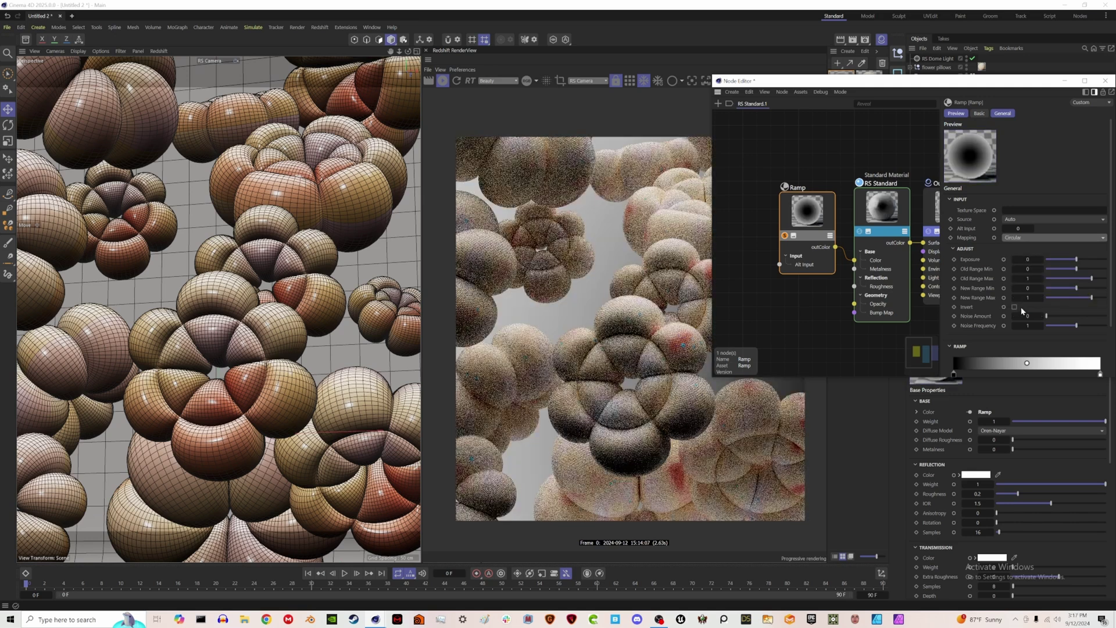
{"action": "left_click_drag", "start_coordinate": [867, 87], "coordinate": [168, 128]}
{"action": "left_click_drag", "start_coordinate": [112, 250], "coordinate": [100, 251]}
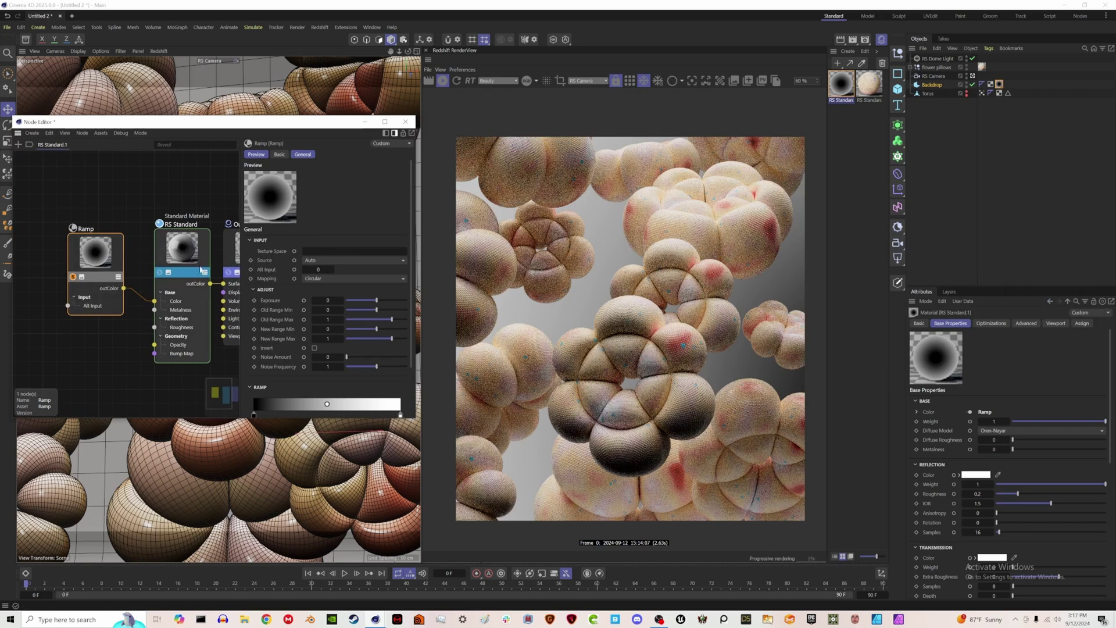
{"action": "scroll", "coordinate": [357, 278], "scroll_direction": "down", "scroll_amount": 2}
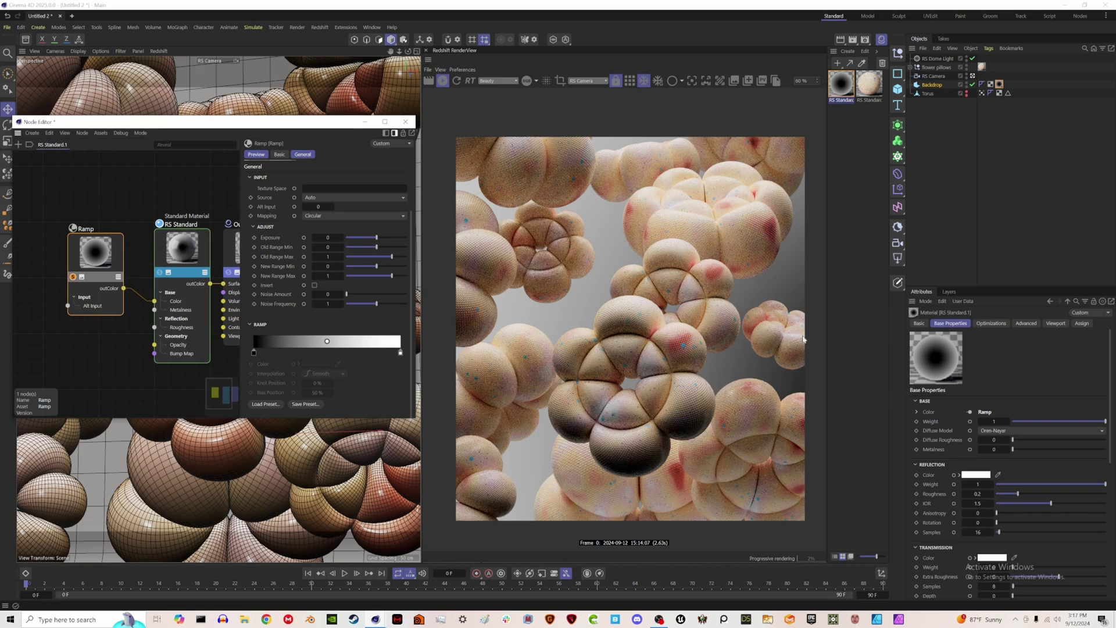
Step: Set Offset U of the Backdrop's material tag to -28%
{"action": "left_click", "coordinate": [999, 85]}
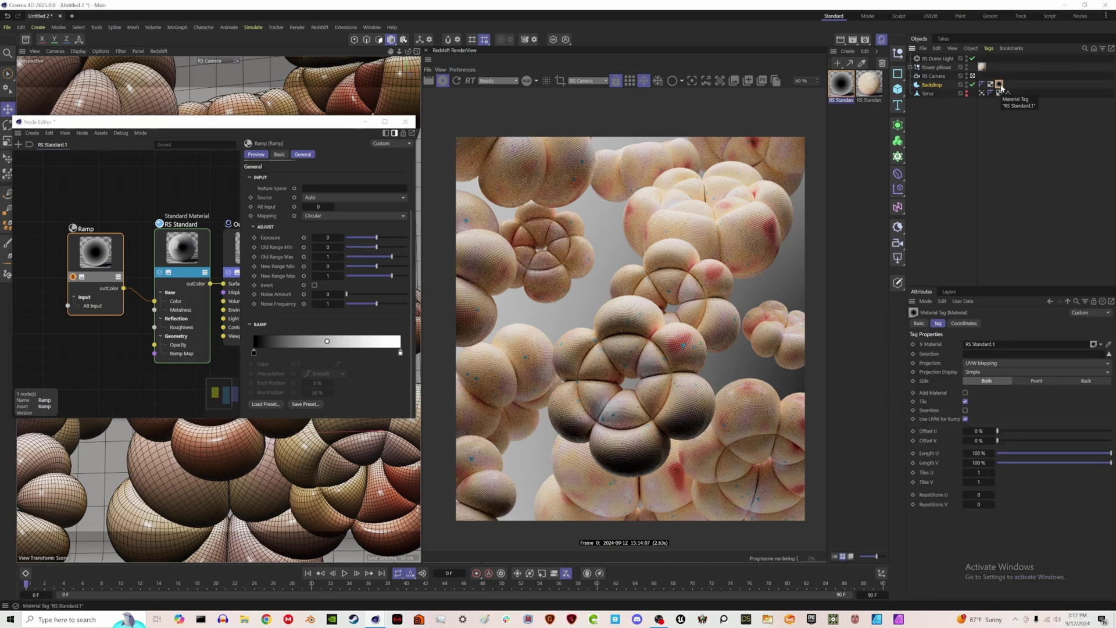
{"action": "left_click", "coordinate": [1016, 432]}
{"action": "left_click_drag", "start_coordinate": [989, 431], "coordinate": [964, 431]}
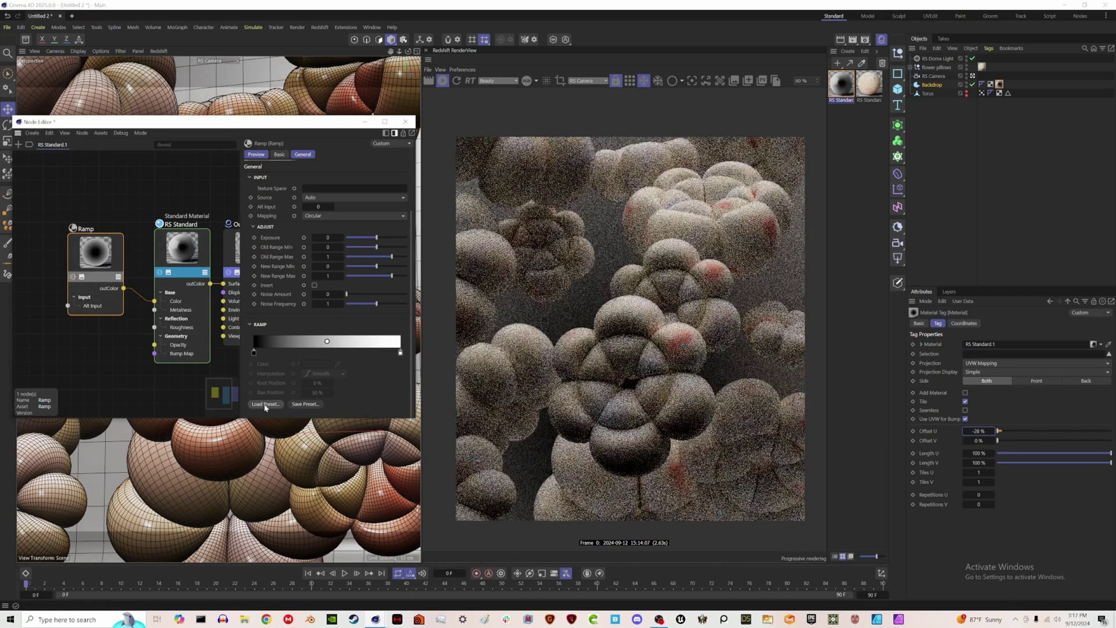
Step: Set the first knot of the backdrop's Ramp to a red of H 357°, S 85%, V 100%
{"action": "double_click", "coordinate": [254, 352]}
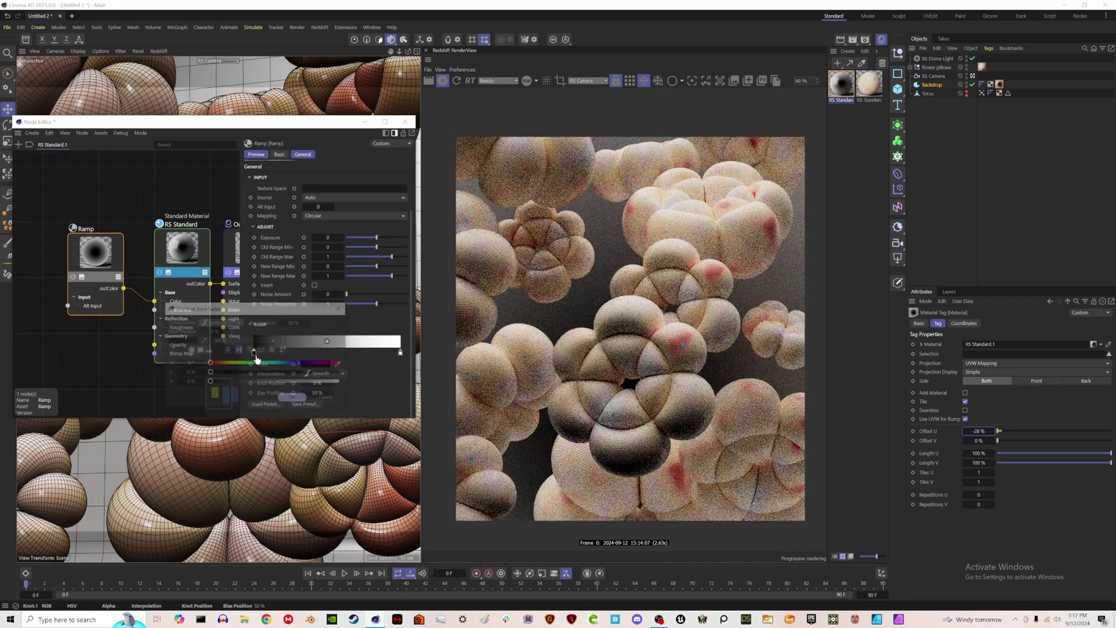
{"action": "left_click", "coordinate": [340, 366]}
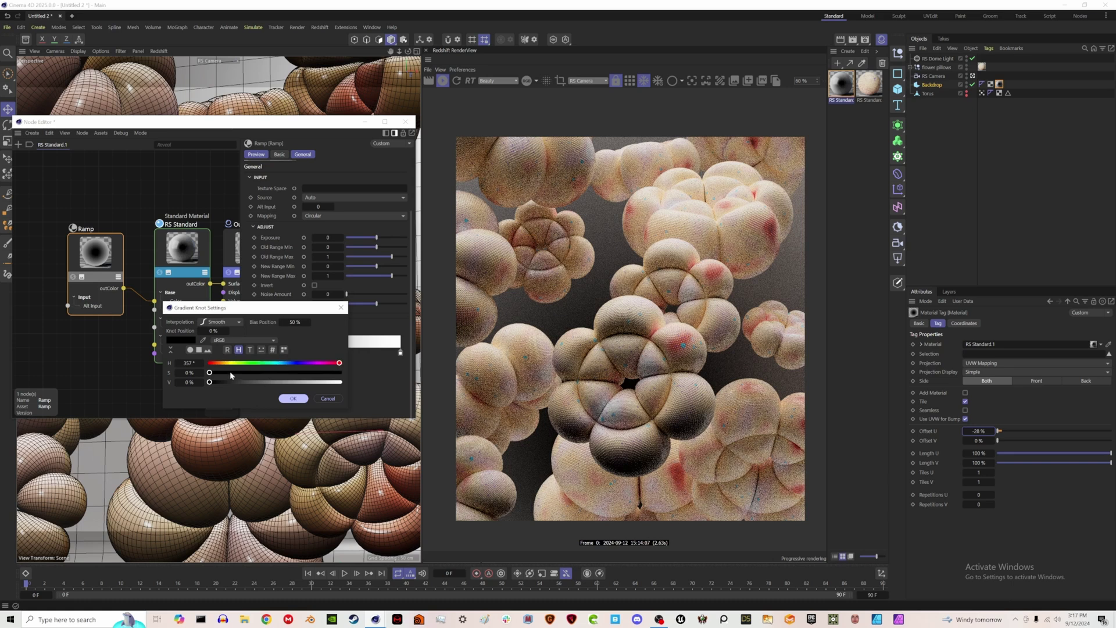
{"action": "left_click_drag", "start_coordinate": [292, 382], "coordinate": [371, 392]}
{"action": "left_click", "coordinate": [314, 373]}
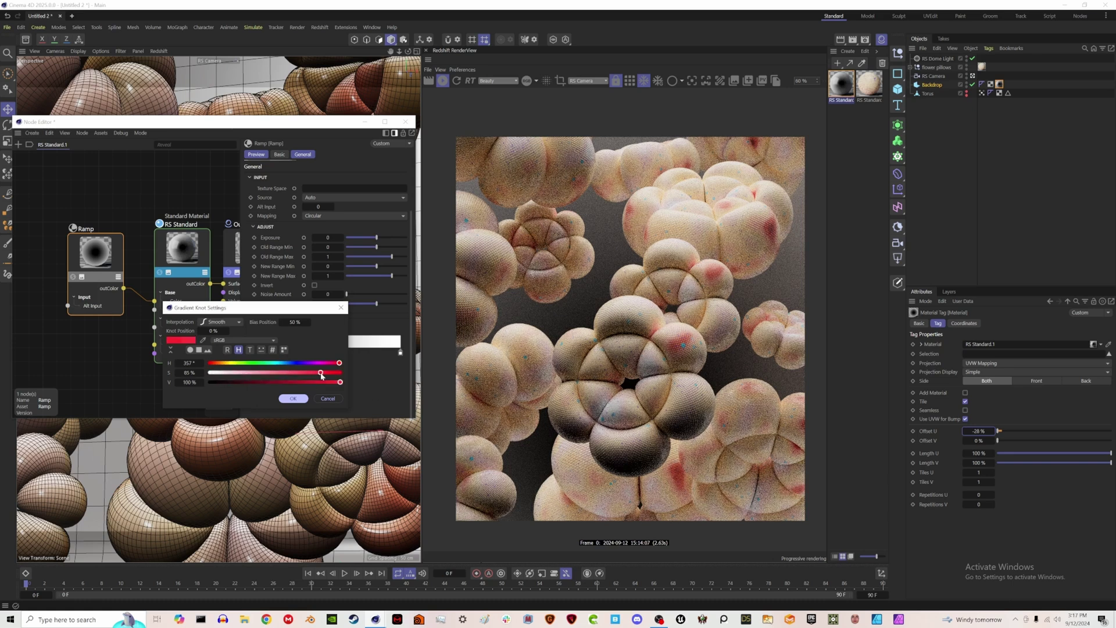
{"action": "left_click", "coordinate": [293, 398]}
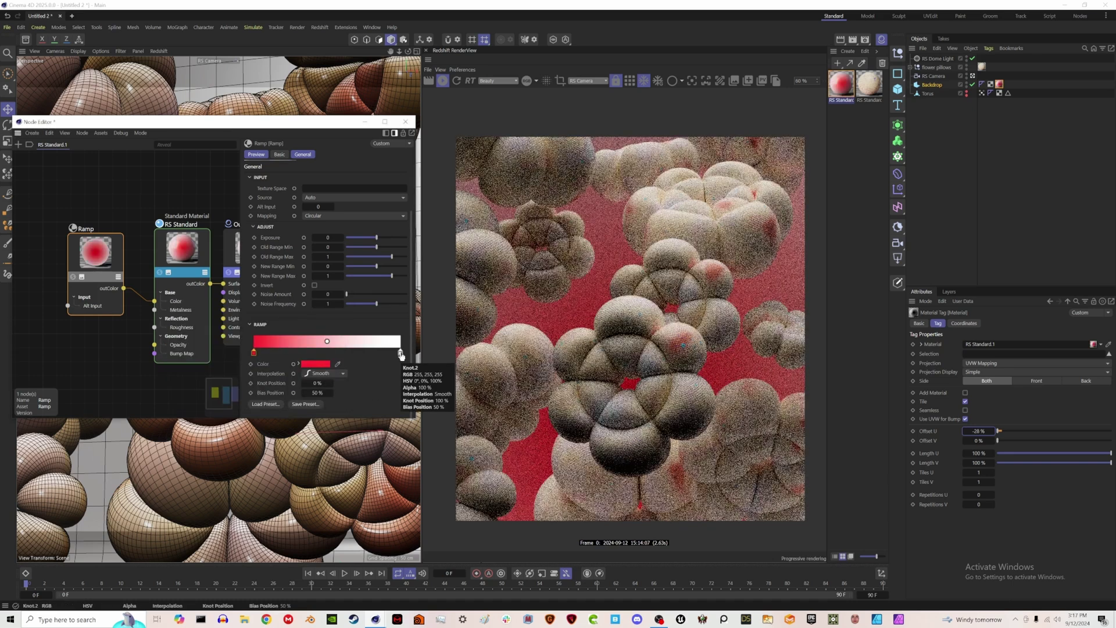
Step: Set the last knot of the backdrop's Ramp to a mint green of H 162°, S 45%, V 100%
{"action": "double_click", "coordinate": [400, 354]}
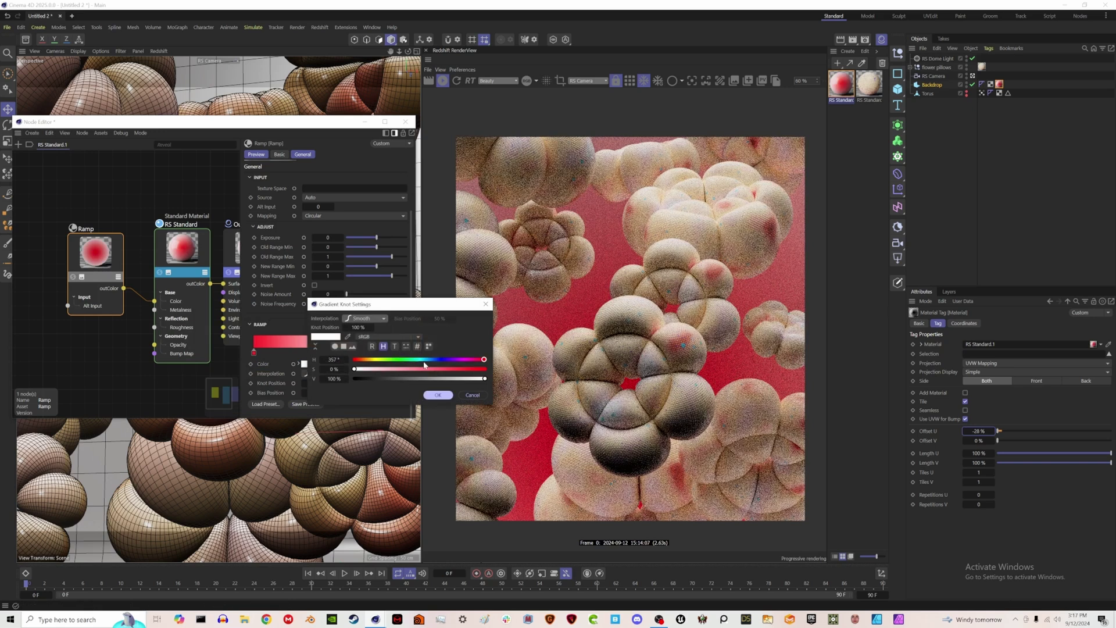
{"action": "left_click", "coordinate": [417, 361]}
{"action": "left_click", "coordinate": [413, 369]}
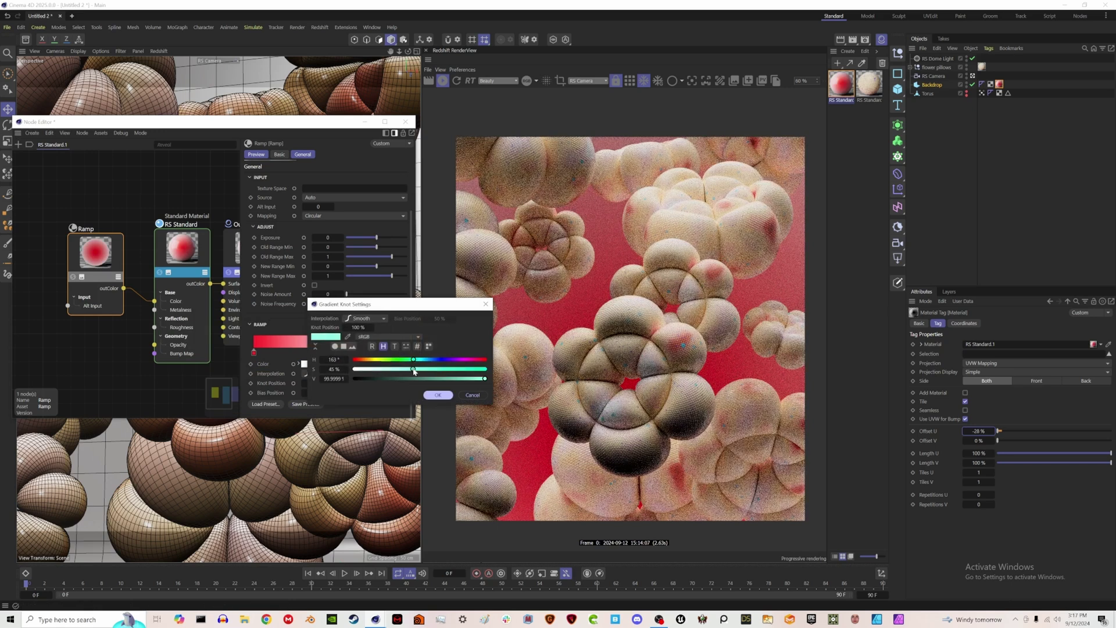
{"action": "left_click", "coordinate": [440, 394]}
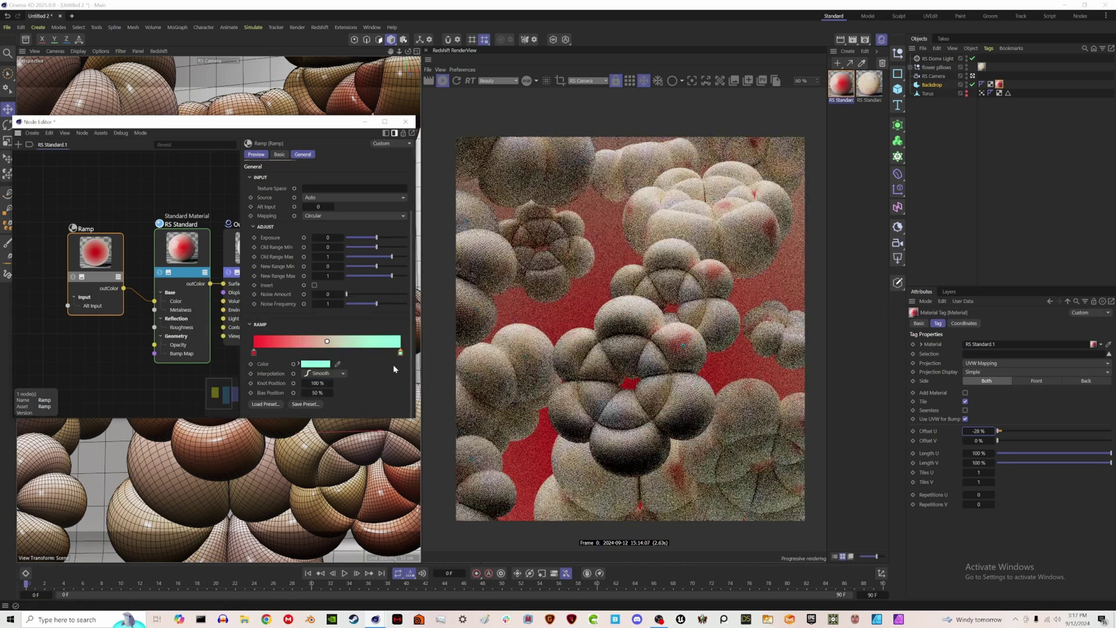
Step: Shift the Ramp's bias between the red and mint knots to about 34% and close the node editor
{"action": "left_click_drag", "start_coordinate": [326, 341], "coordinate": [302, 341]}
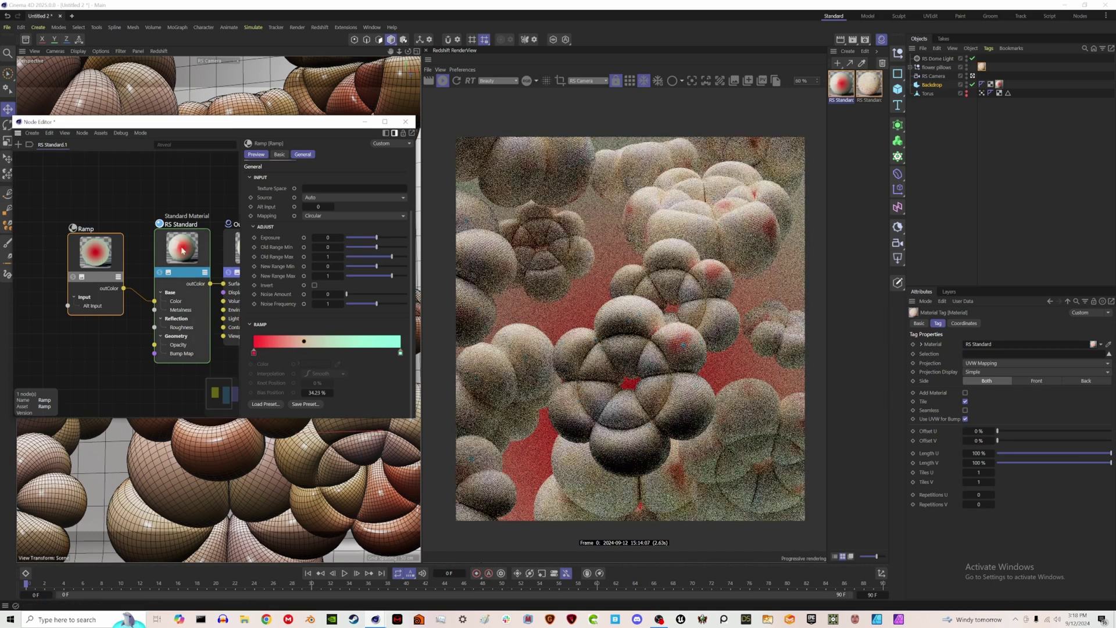
{"action": "left_click", "coordinate": [182, 199]}
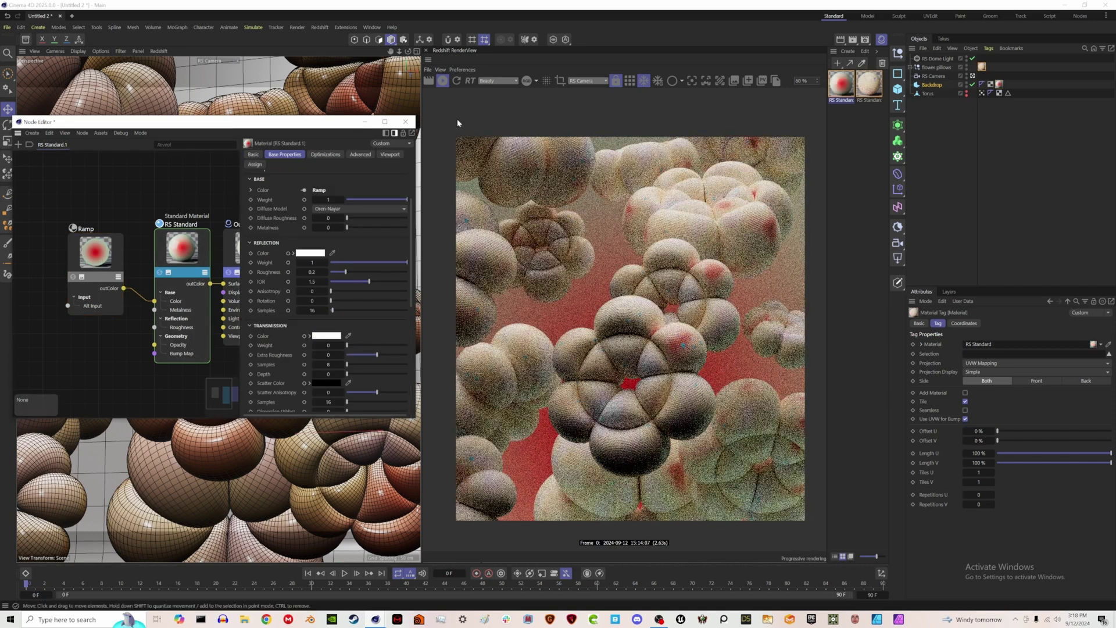
{"action": "left_click", "coordinate": [405, 123]}
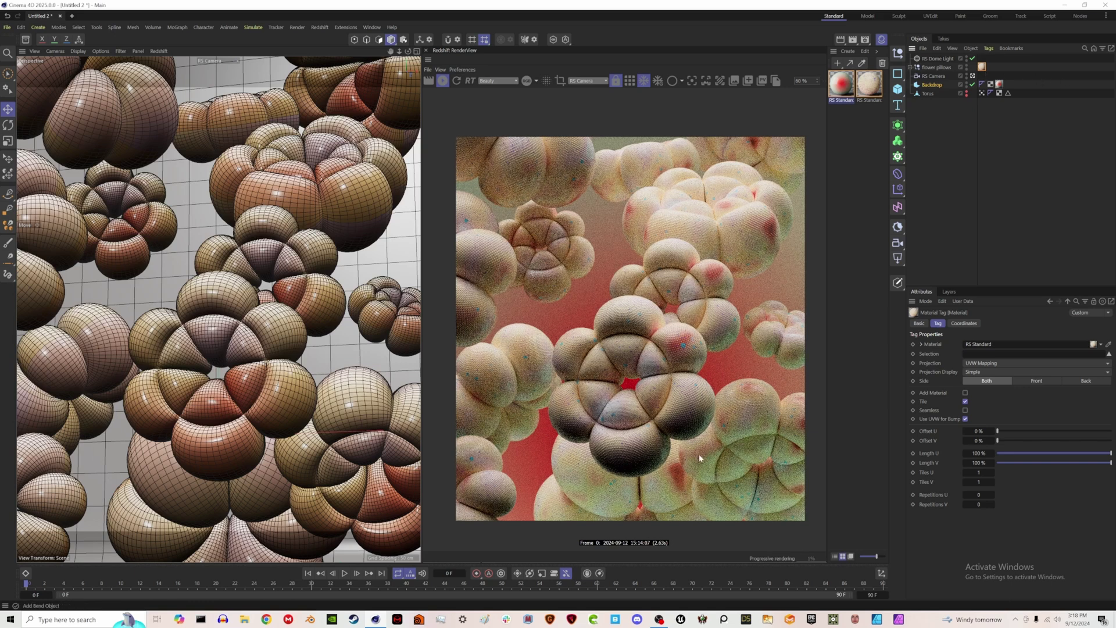
Step: Leave the RS Camera view, add an RS Area Light, and move it forward to the floor area in front of the flowers
{"action": "left_click", "coordinate": [973, 76]}
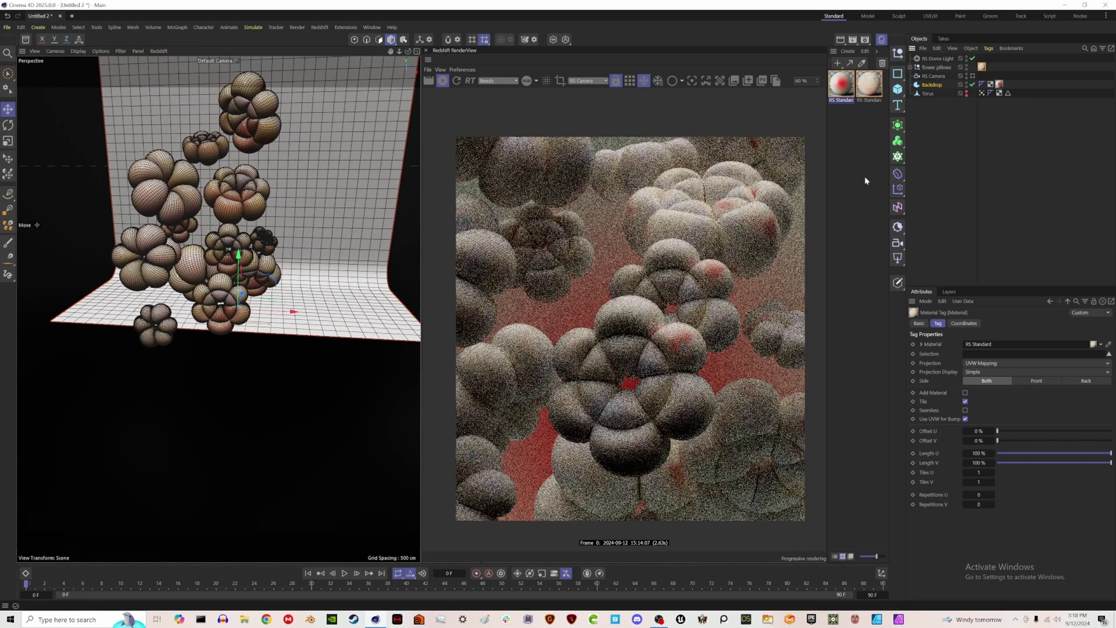
{"action": "left_click", "coordinate": [900, 259]}
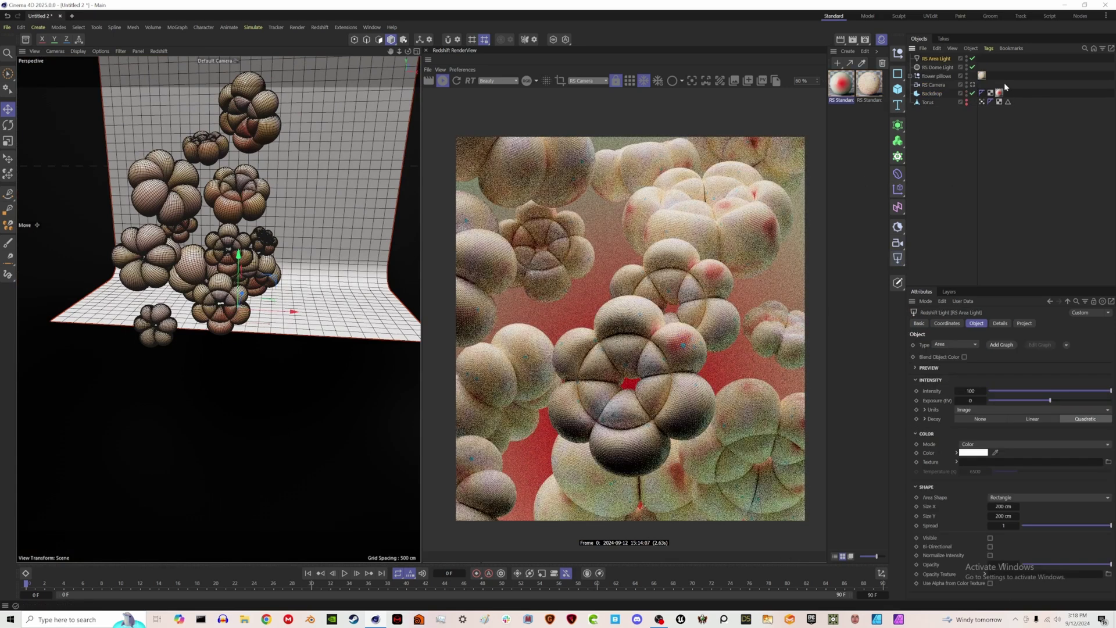
{"action": "left_click_drag", "start_coordinate": [220, 269], "coordinate": [221, 434]}
{"action": "key", "text": "r"}
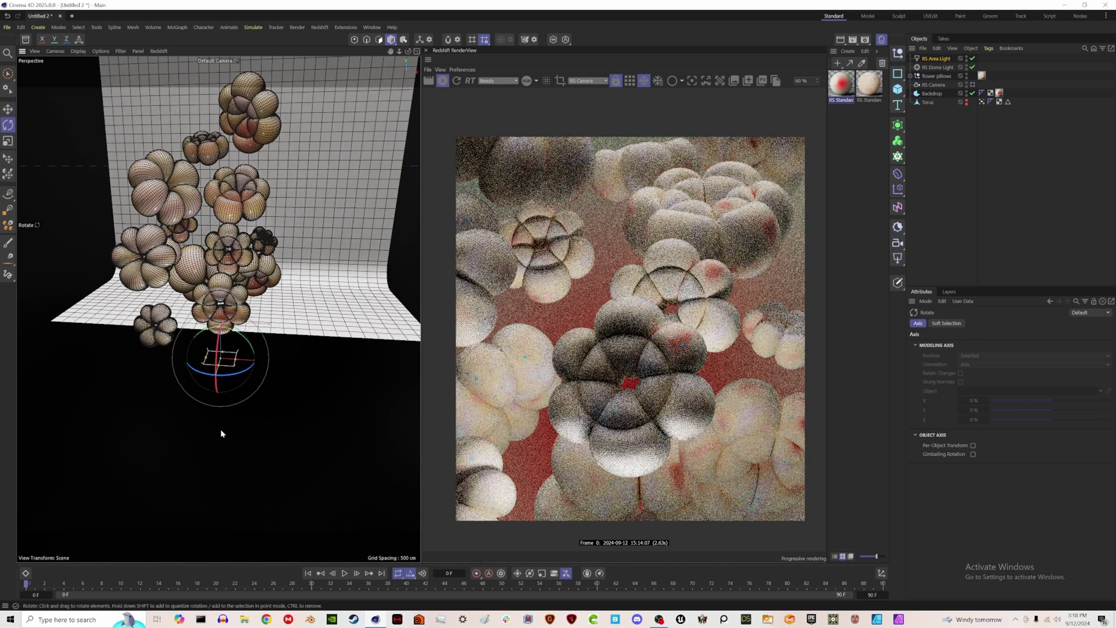
Step: Enlarge the area light to about 1882 cm by 789 cm using its edge handles
{"action": "key", "text": "e"}
{"action": "left_click_drag", "start_coordinate": [235, 359], "coordinate": [363, 368]}
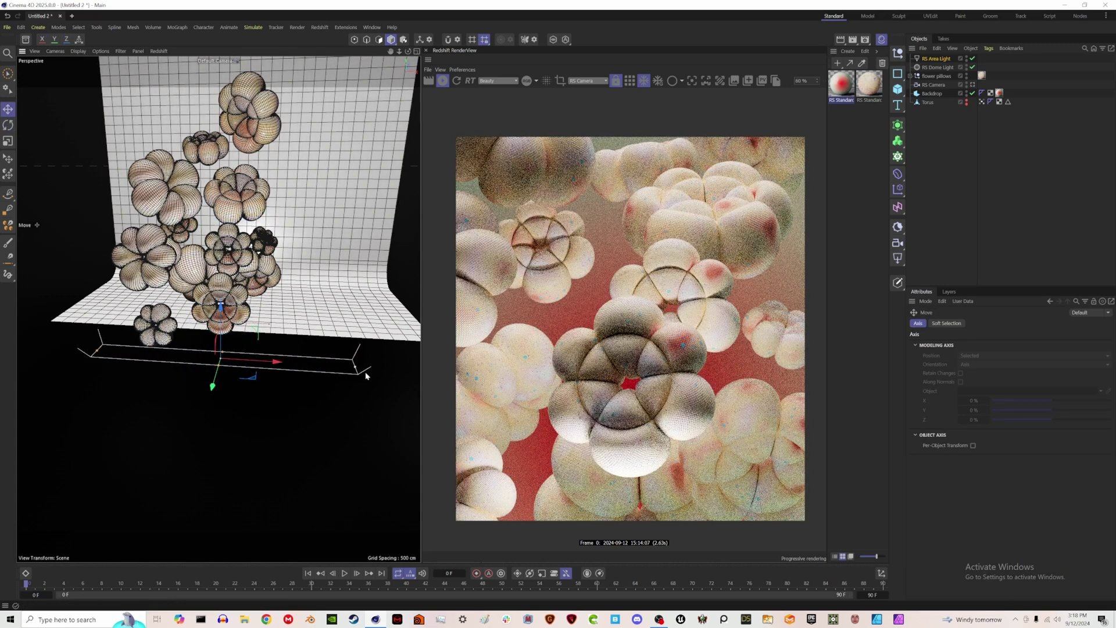
{"action": "left_click_drag", "start_coordinate": [225, 357], "coordinate": [239, 333]}
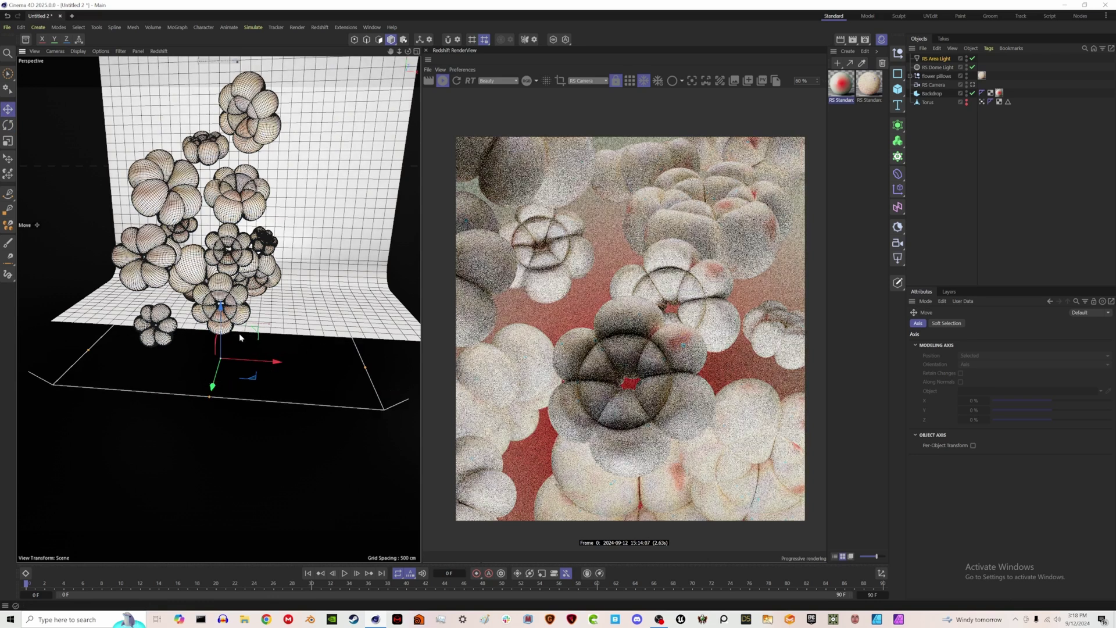
Step: Lower the RS Area Light's intensity to about 10.42 and set its spread to about 0.394
{"action": "left_click", "coordinate": [925, 60]}
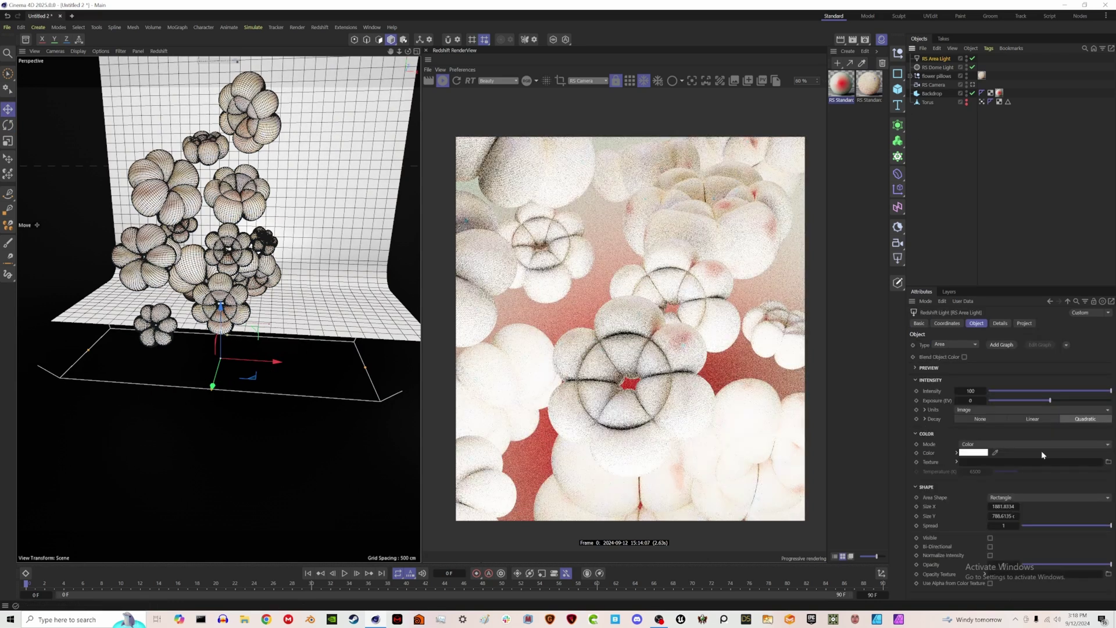
{"action": "left_click", "coordinate": [1043, 525]}
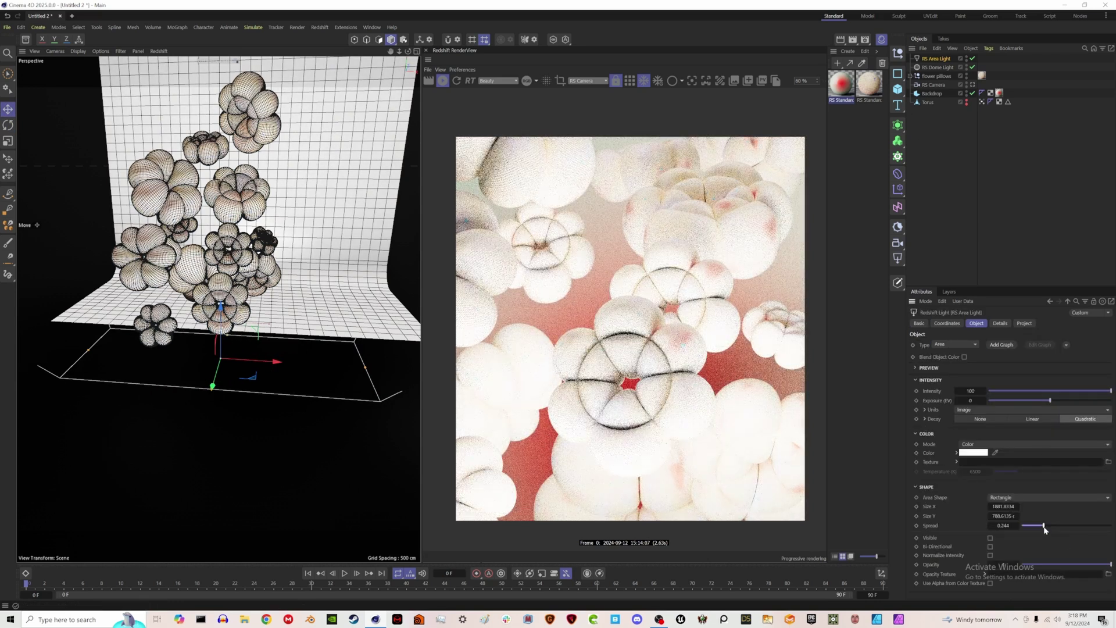
{"action": "left_click", "coordinate": [1002, 391]}
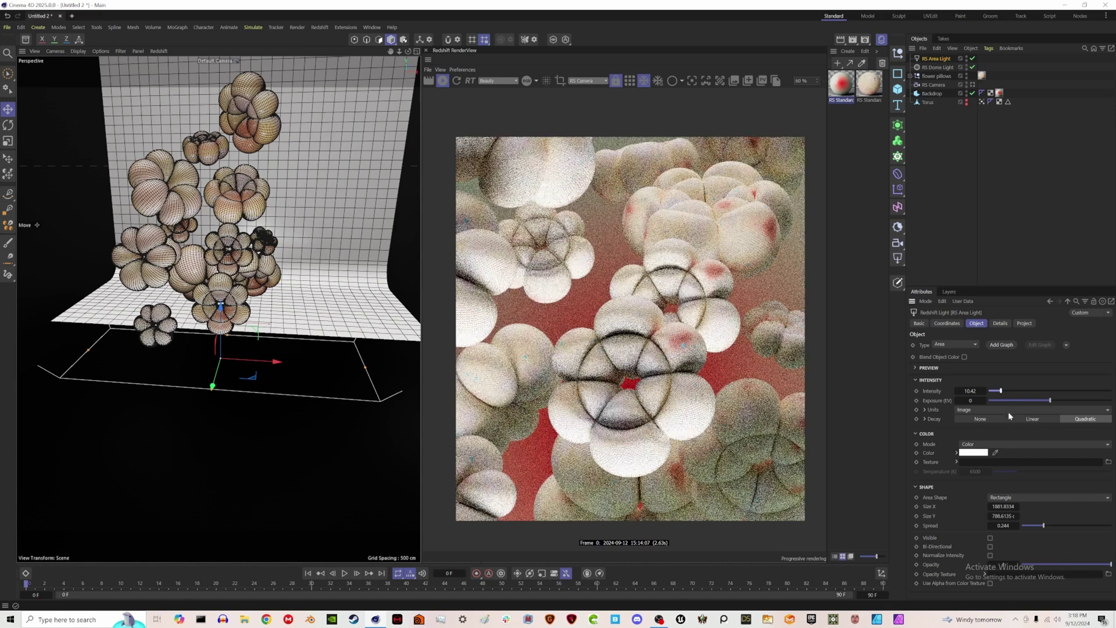
{"action": "left_click", "coordinate": [1057, 526]}
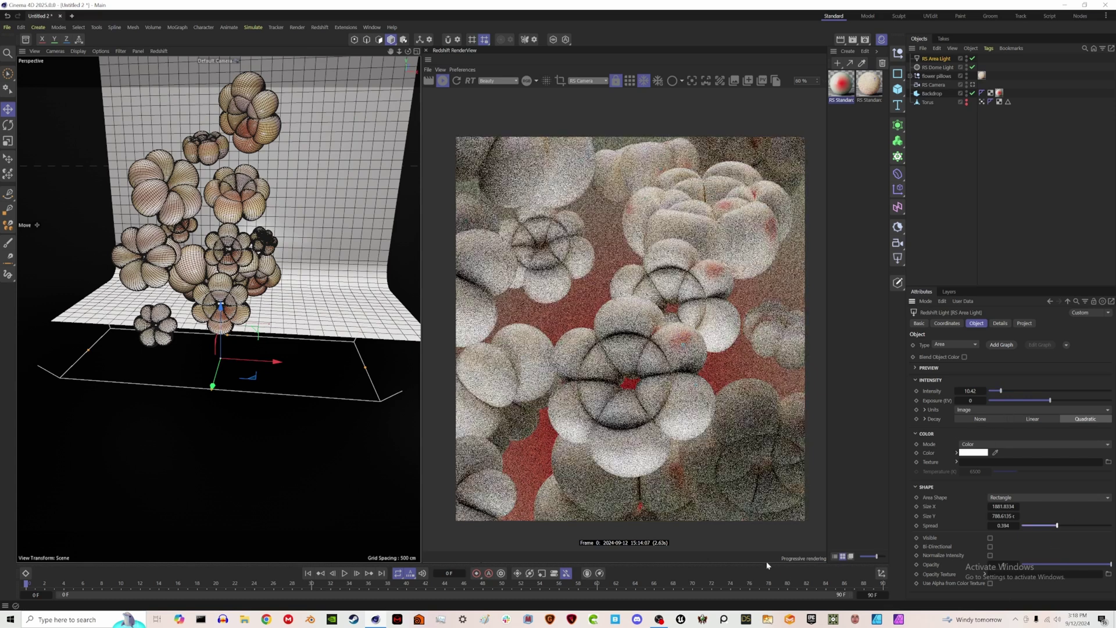
Step: Move the area light to one side of the flowers and rotate it so it faces them at an angle
{"action": "mouse_move", "coordinate": [275, 362]}
{"action": "left_mouse_down"}
{"action": "mouse_move", "coordinate": [364, 367]}
{"action": "mouse_move", "coordinate": [269, 340]}
{"action": "mouse_move", "coordinate": [293, 339]}
{"action": "mouse_move", "coordinate": [260, 353]}
{"action": "left_mouse_up"}
{"action": "key", "text": "r"}
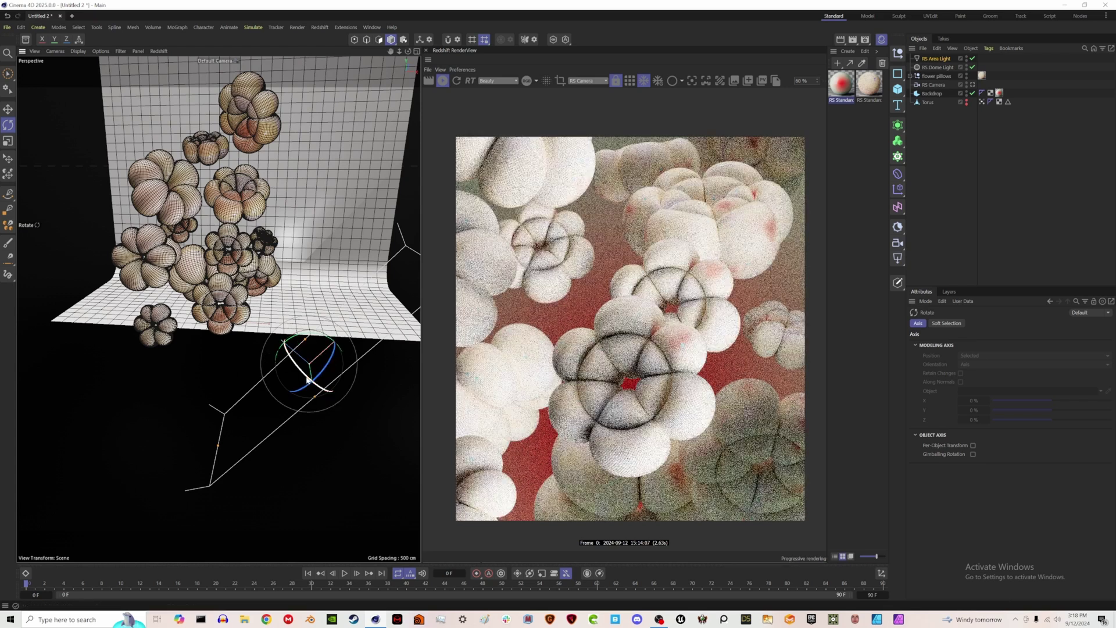
{"action": "left_click_drag", "start_coordinate": [310, 377], "coordinate": [295, 375]}
{"action": "key", "text": "e"}
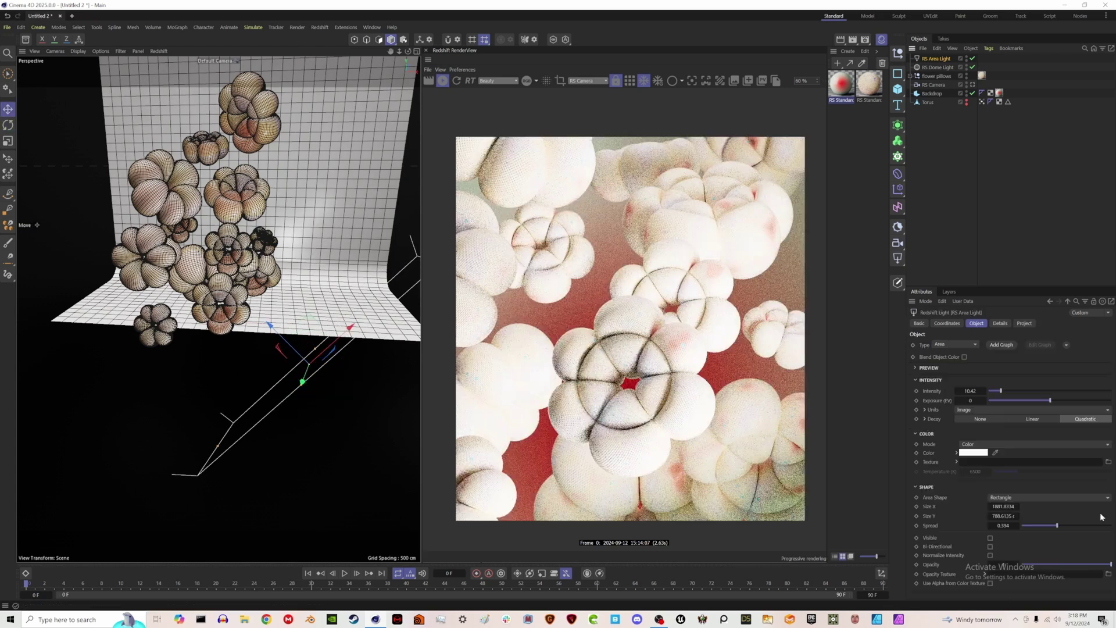
Step: Reduce the area light's intensity to 2.3 and narrow its Size X to about 1301 cm
{"action": "left_click", "coordinate": [992, 391]}
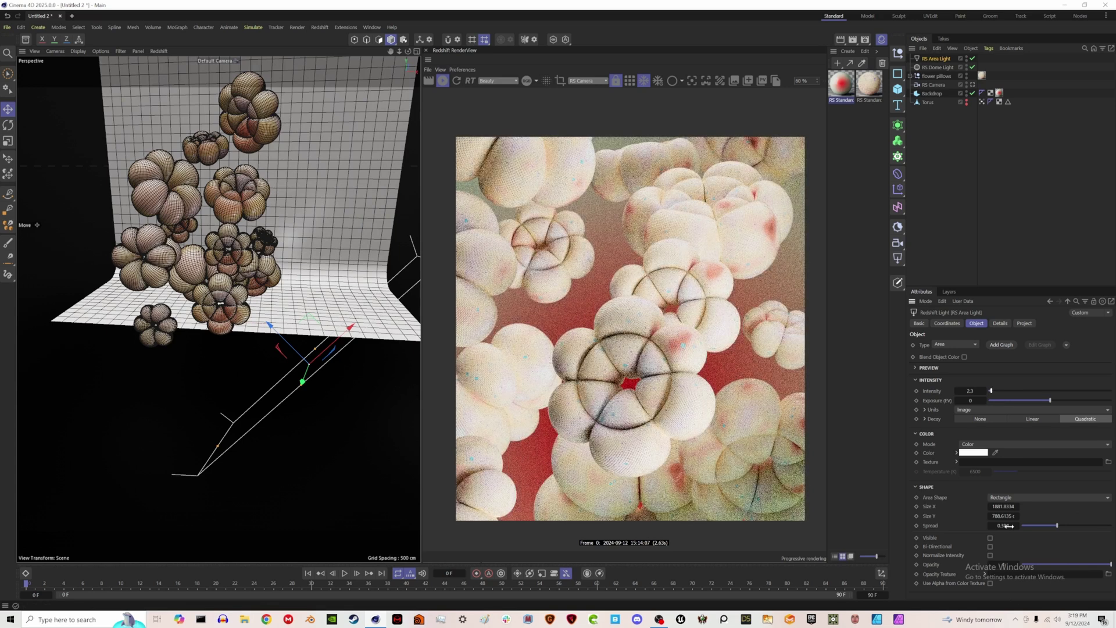
{"action": "left_click", "coordinate": [971, 392]}
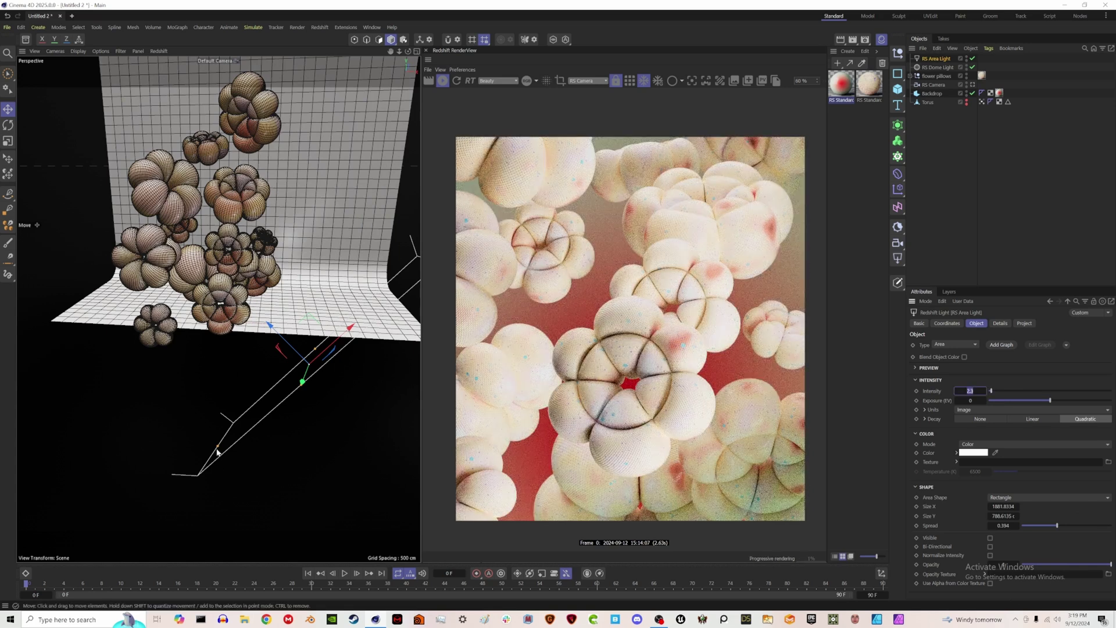
{"action": "left_click_drag", "start_coordinate": [217, 449], "coordinate": [243, 424]}
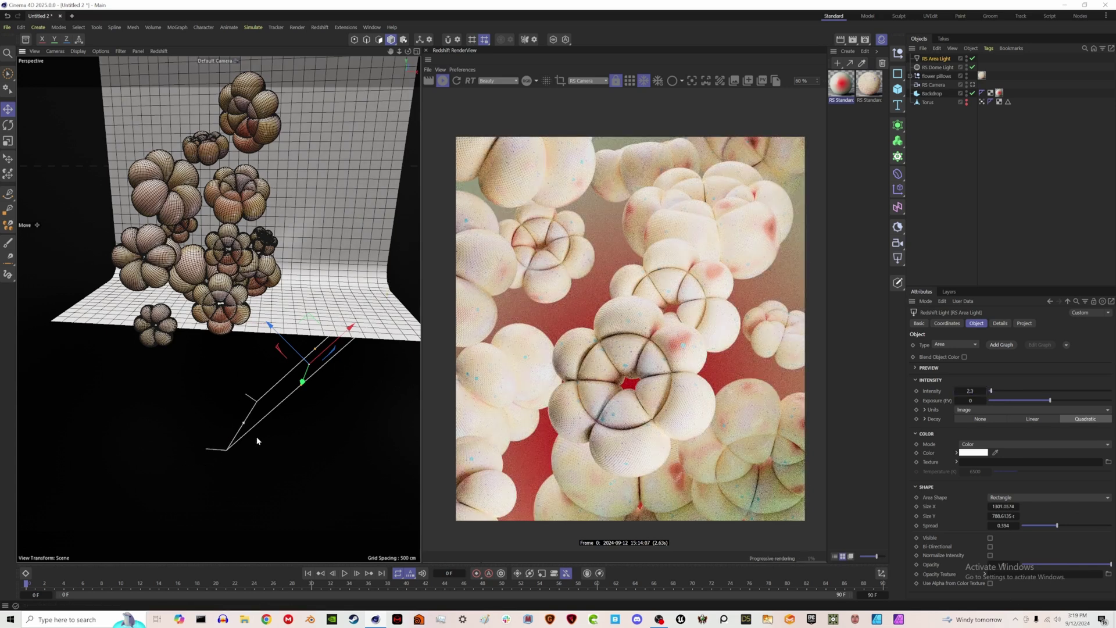
Step: Tint the area light a pale blue of RGB 196, 216, 255
{"action": "left_click", "coordinate": [966, 453]}
{"action": "left_click", "coordinate": [1026, 500]}
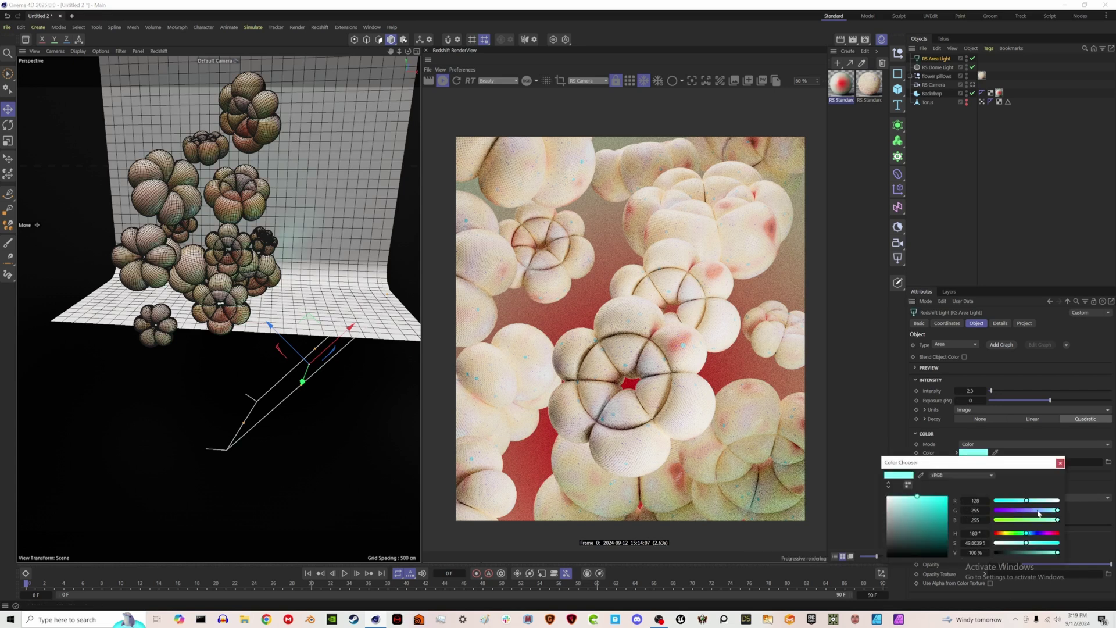
{"action": "left_click", "coordinate": [1039, 511]}
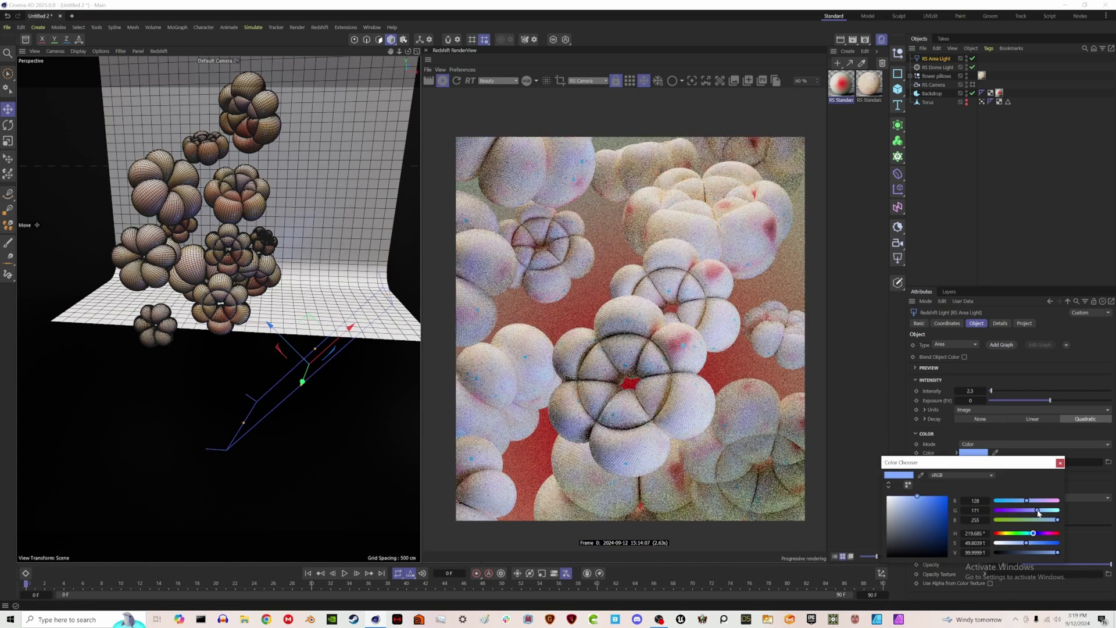
{"action": "left_click", "coordinate": [1010, 543]}
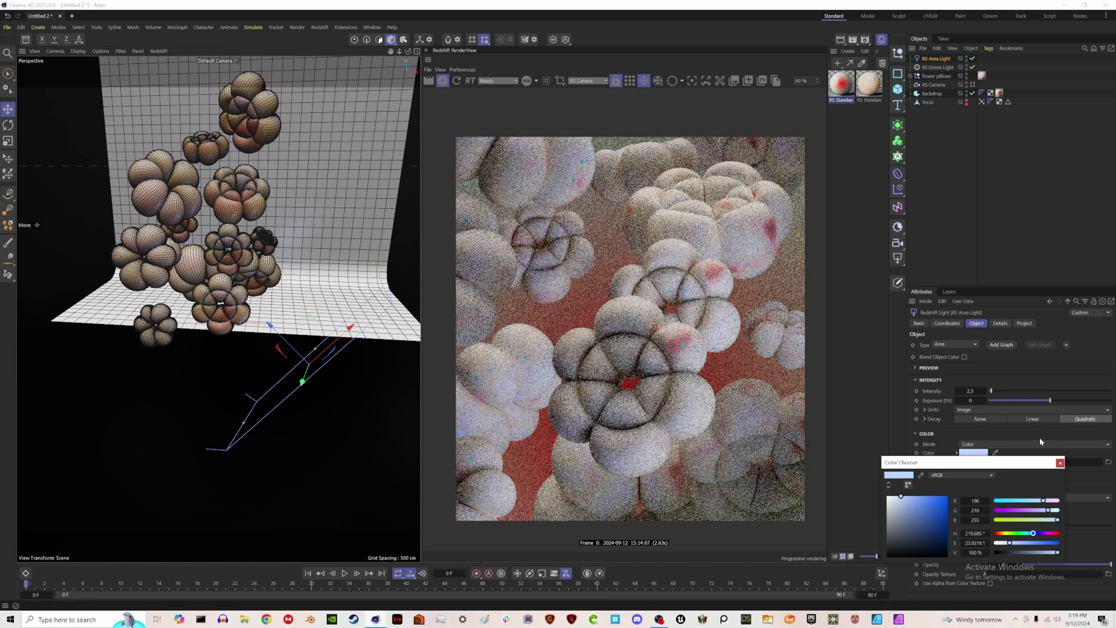
{"action": "left_click", "coordinate": [1060, 463]}
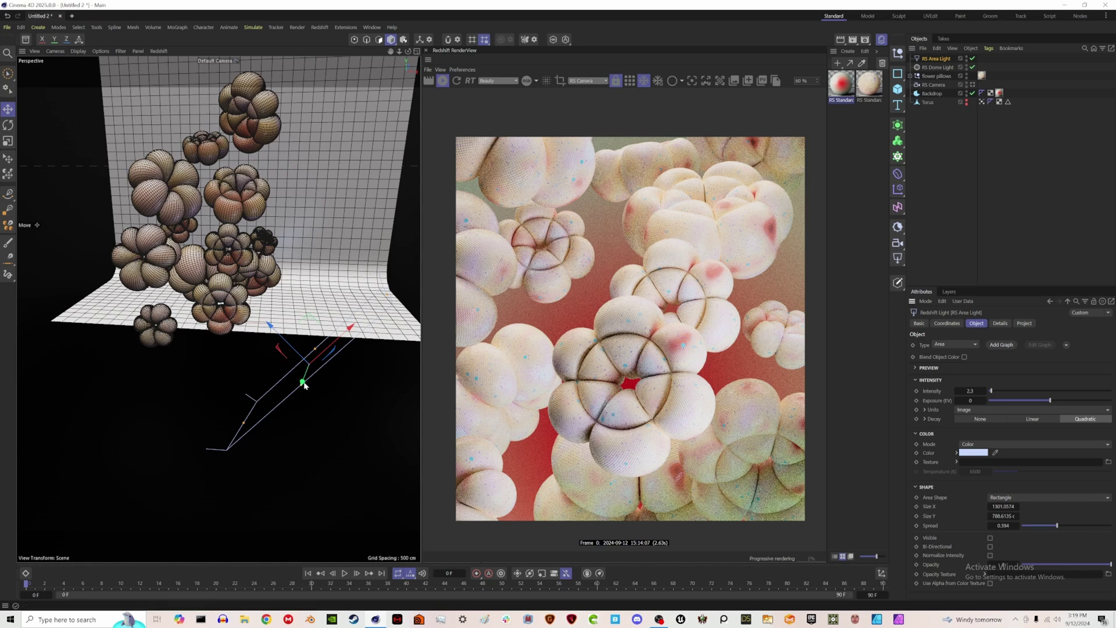
Step: Lower the area light, tilt it further toward the flowers, and shrink it slightly
{"action": "mouse_move", "coordinate": [303, 381]}
{"action": "left_mouse_down"}
{"action": "mouse_move", "coordinate": [308, 371]}
{"action": "mouse_move", "coordinate": [295, 401]}
{"action": "left_mouse_up"}
{"action": "key", "text": "r"}
{"action": "left_click_drag", "start_coordinate": [292, 366], "coordinate": [291, 391]}
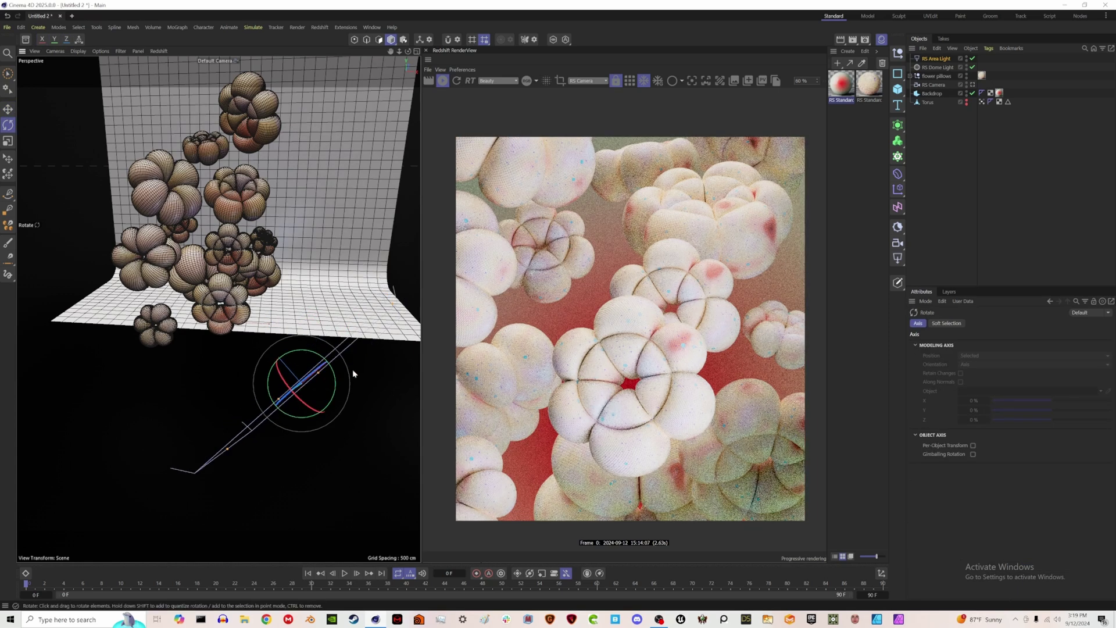
{"action": "key", "text": "t"}
{"action": "left_click_drag", "start_coordinate": [352, 370], "coordinate": [325, 375]}
Step: Change the RS Area Light's area shape to Disc
{"action": "left_click", "coordinate": [937, 58]}
{"action": "left_click", "coordinate": [1028, 497]}
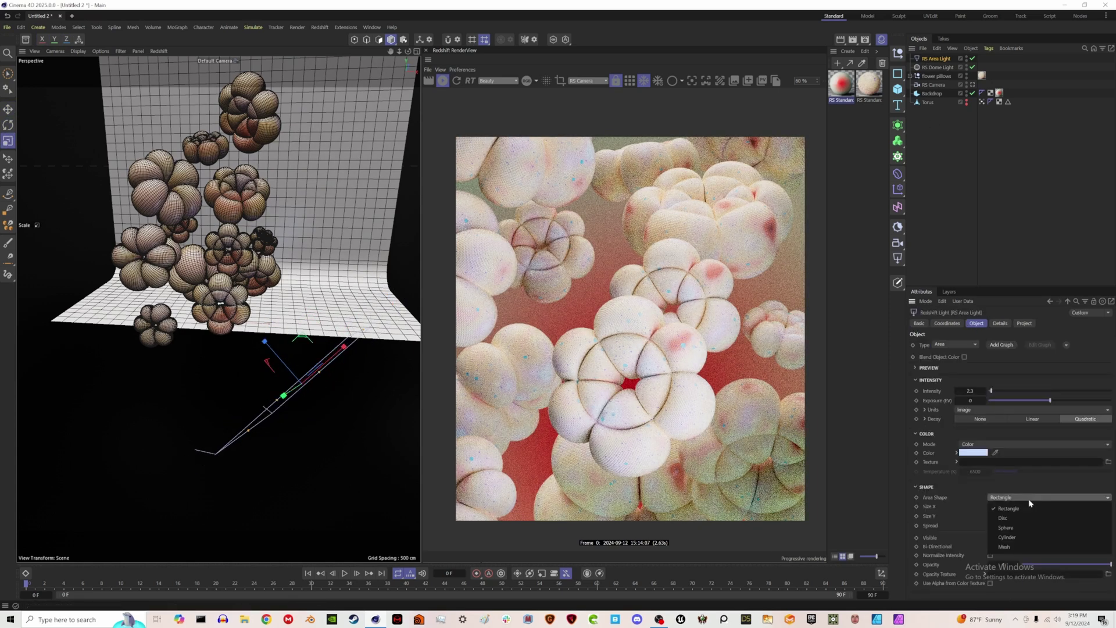
{"action": "left_click", "coordinate": [1006, 515]}
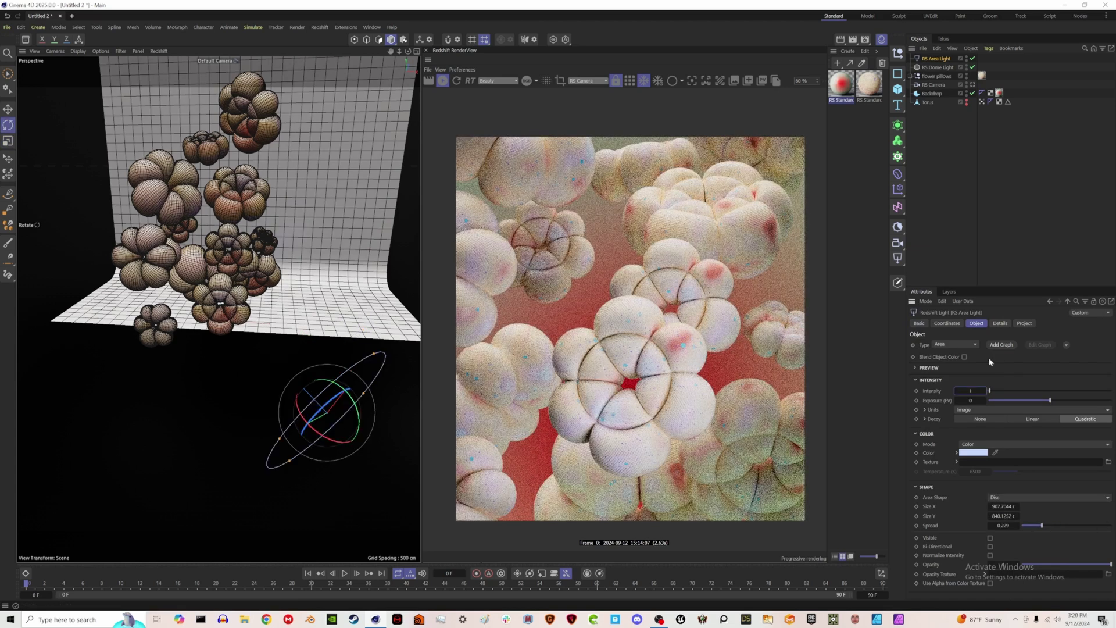
Step: Toggle the area light off and on to compare the render, and try an intensity of 0.05
{"action": "left_click", "coordinate": [973, 58]}
{"action": "left_click", "coordinate": [972, 59]}
{"action": "left_click", "coordinate": [970, 390]}
{"action": "type", "text": "0.05"}
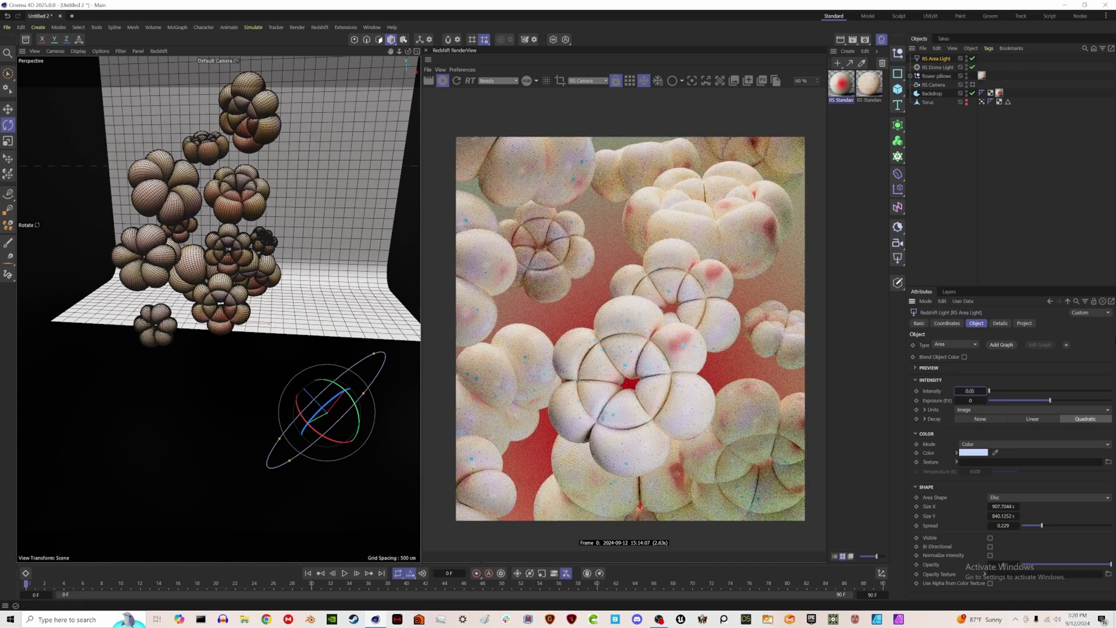
{"action": "key", "text": "Return"}
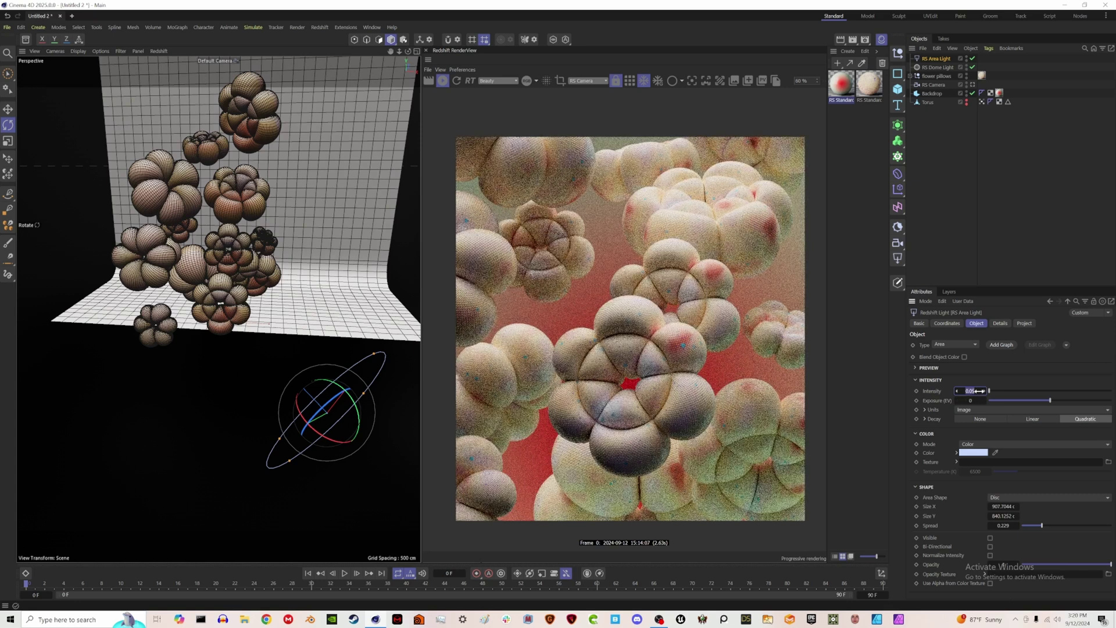
Step: Try area light intensities of 0.07 and 0.08 against the render preview
{"action": "type", "text": "0.07"}
{"action": "key", "text": "Return"}
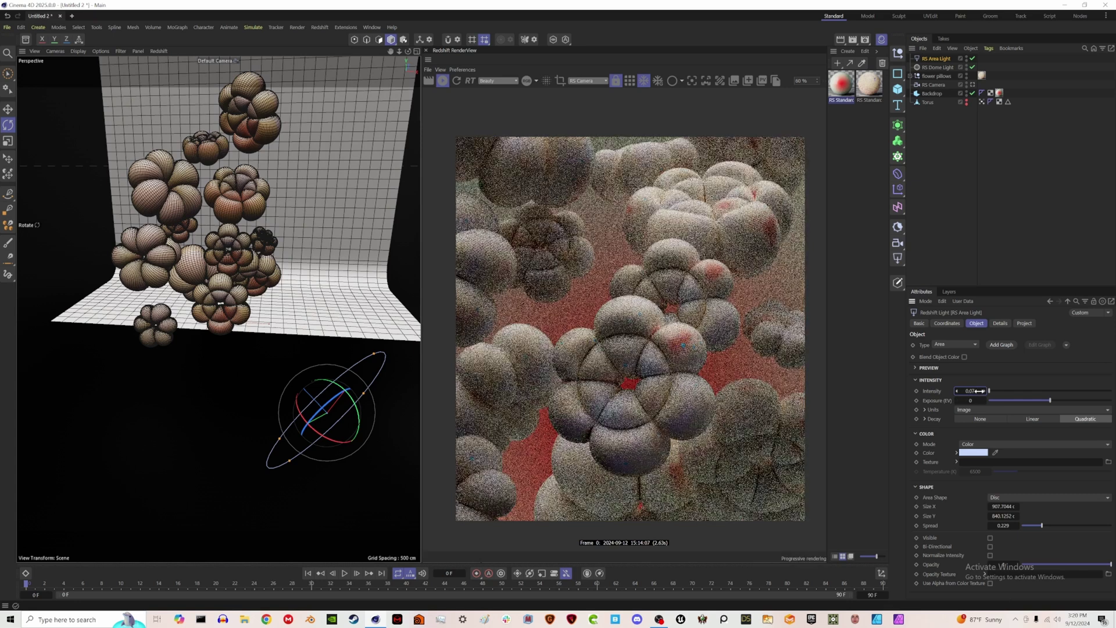
{"action": "left_click", "coordinate": [979, 390]}
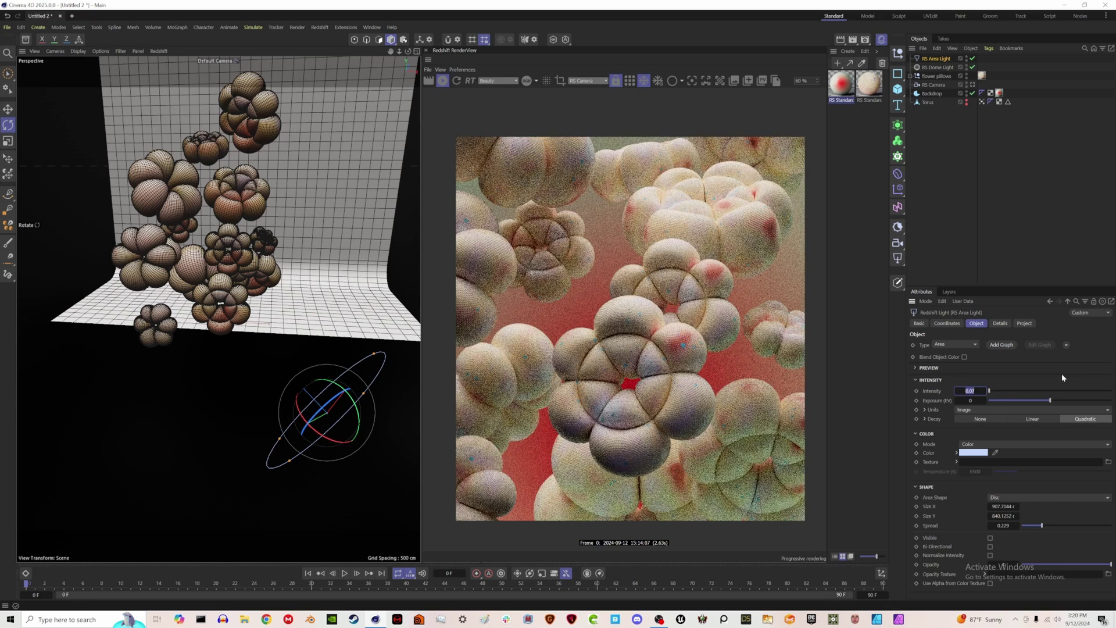
{"action": "type", "text": "0.08"}
{"action": "key", "text": "Return"}
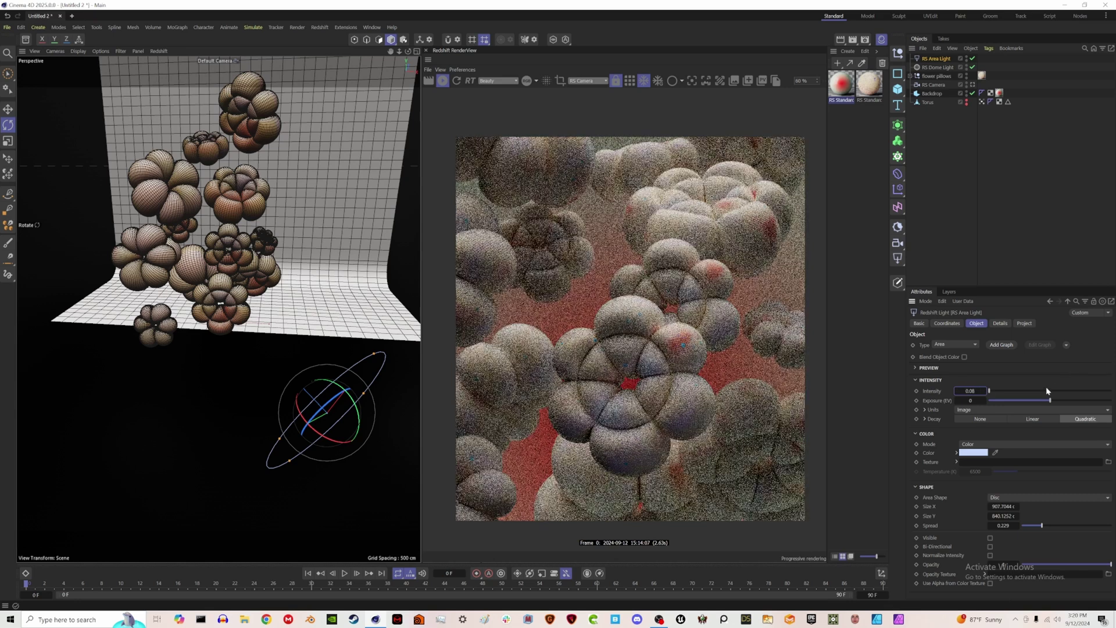
Step: Try an area light intensity of 0.1 against the render preview, and set it to 0.3
{"action": "left_click", "coordinate": [978, 391]}
{"action": "type", "text": "0.09"}
{"action": "key", "text": "Return"}
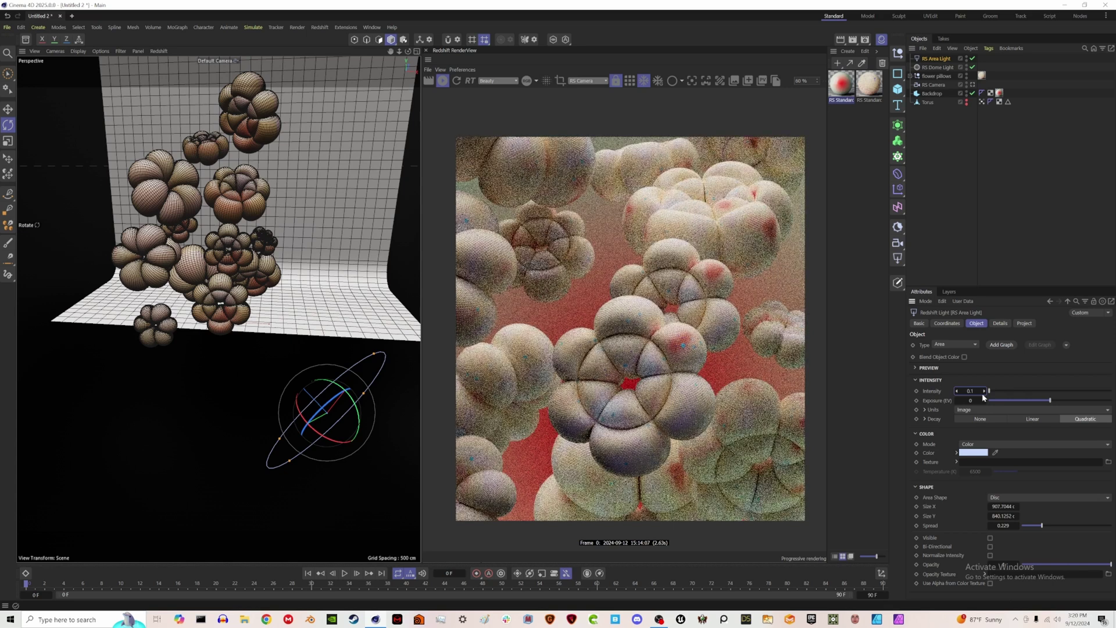
{"action": "left_click", "coordinate": [982, 393]}
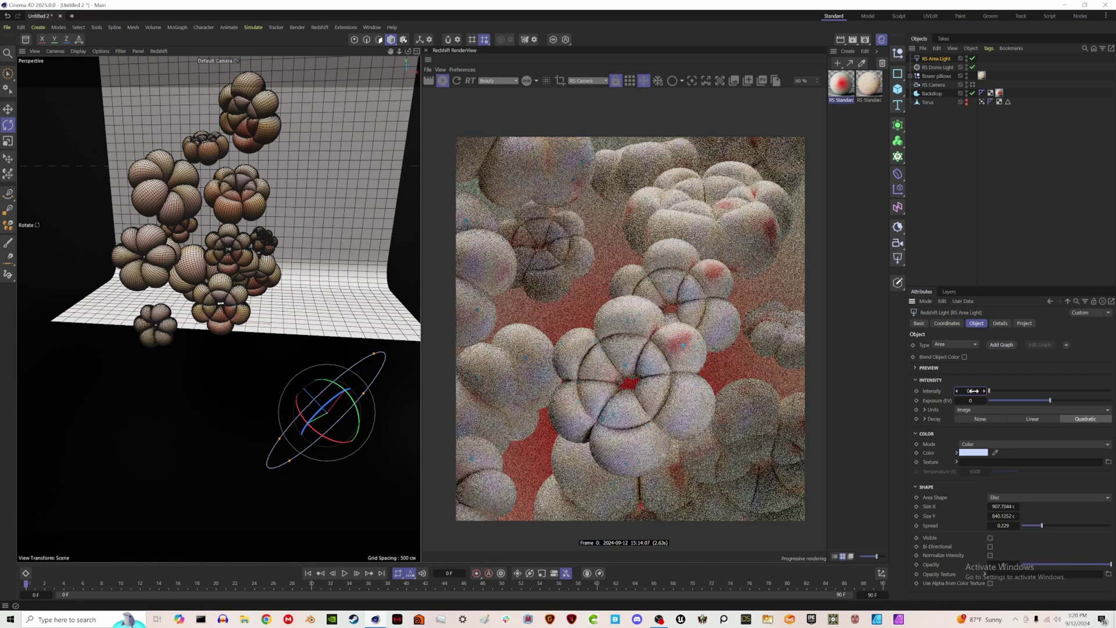
{"action": "double_click", "coordinate": [974, 391]}
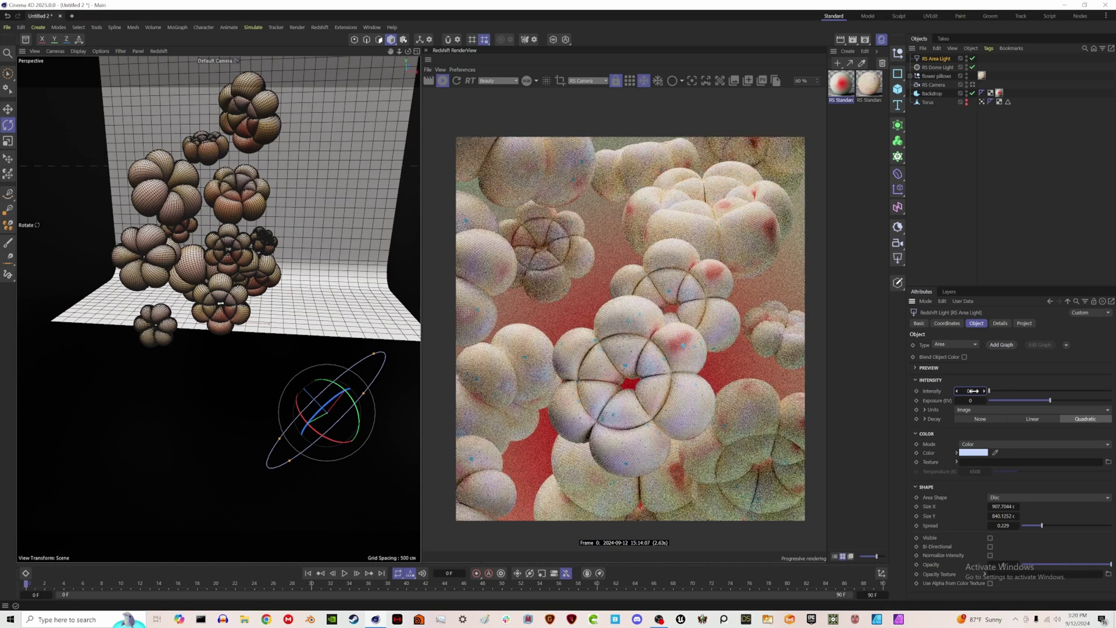
{"action": "key", "text": "Return"}
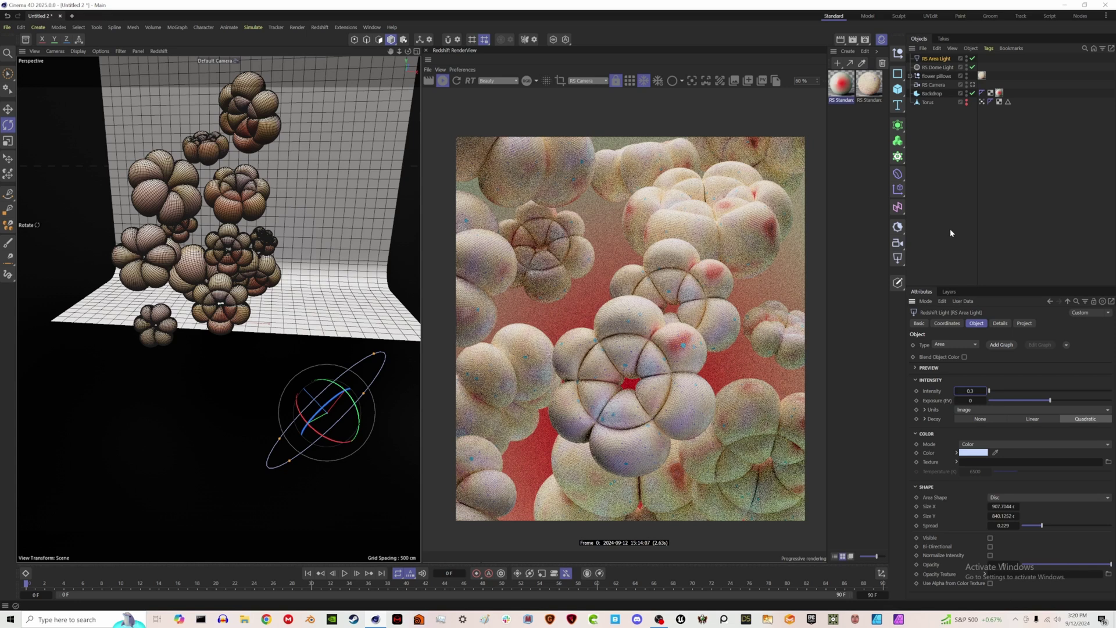
Step: Change the red color at the start of the backdrop material's ramp to a soft peach orange
{"action": "double_click", "coordinate": [841, 84]}
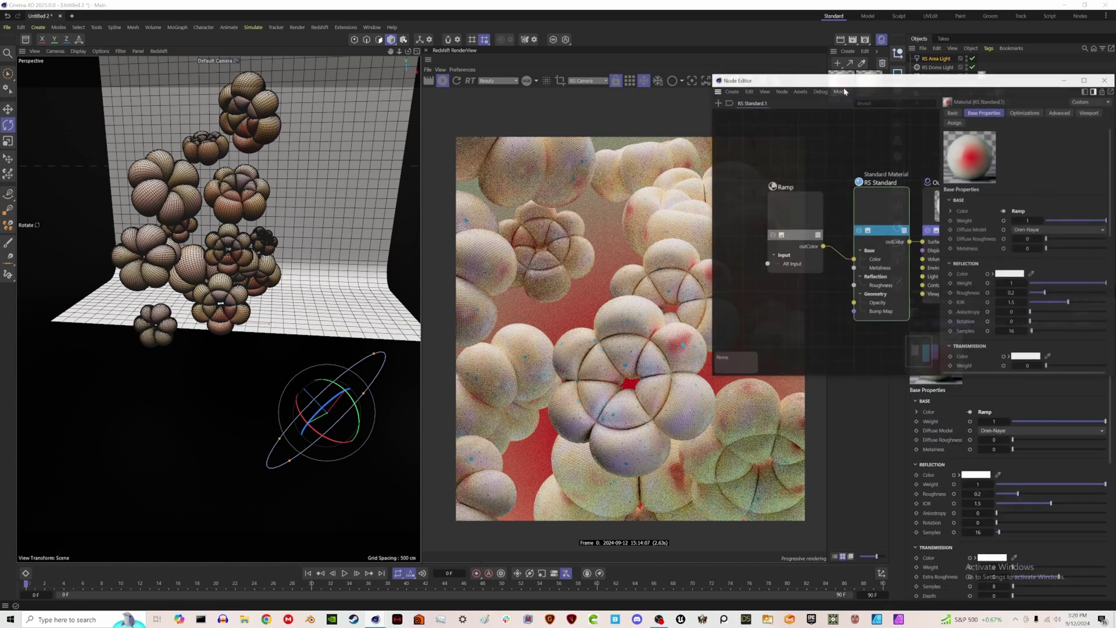
{"action": "left_click_drag", "start_coordinate": [926, 86], "coordinate": [236, 101]}
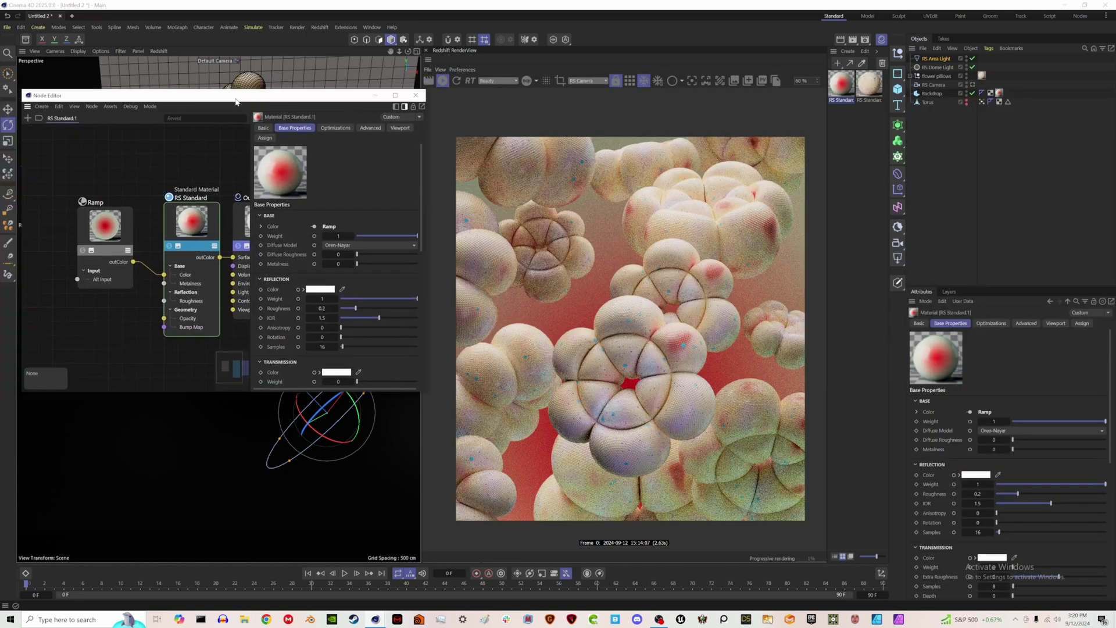
{"action": "left_click", "coordinate": [132, 242]}
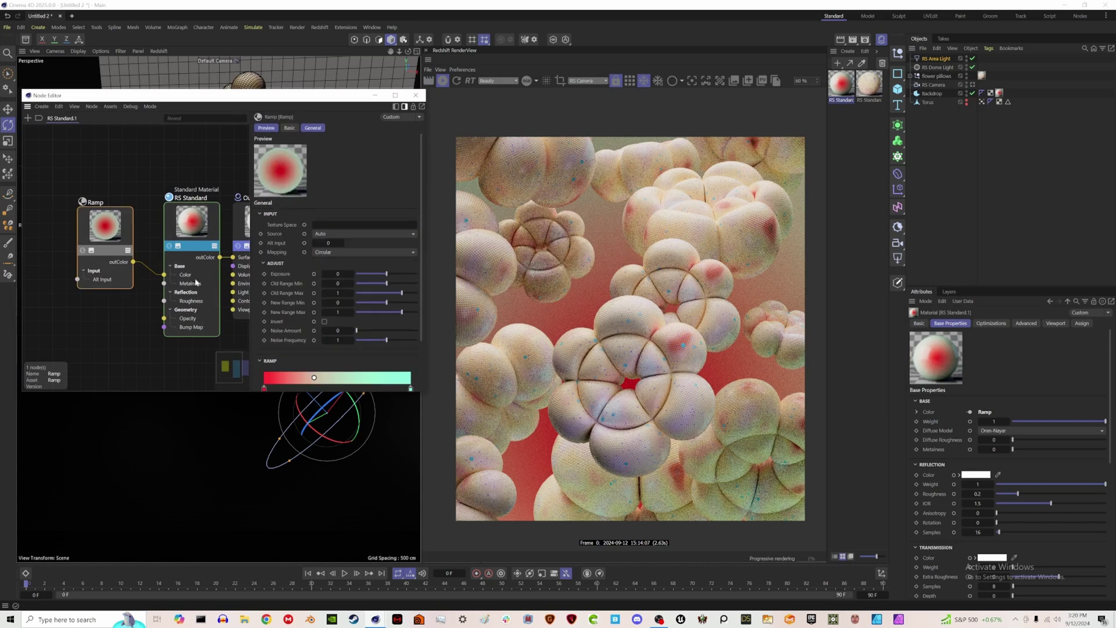
{"action": "scroll", "coordinate": [281, 360], "scroll_direction": "down", "scroll_amount": 3}
{"action": "double_click", "coordinate": [265, 337]}
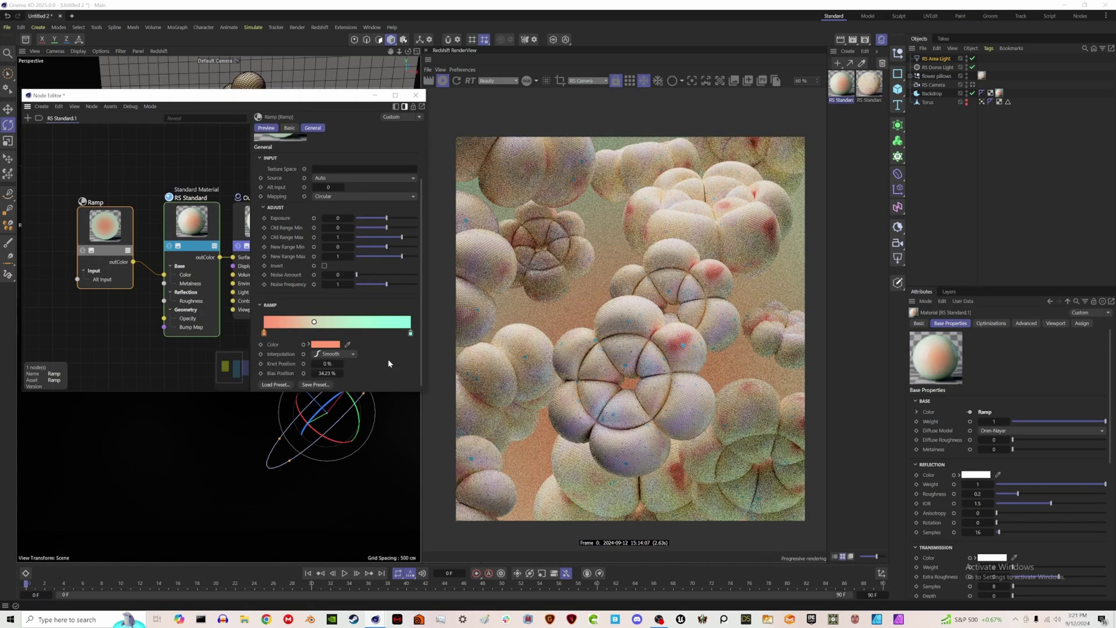
{"action": "left_click", "coordinate": [415, 95]}
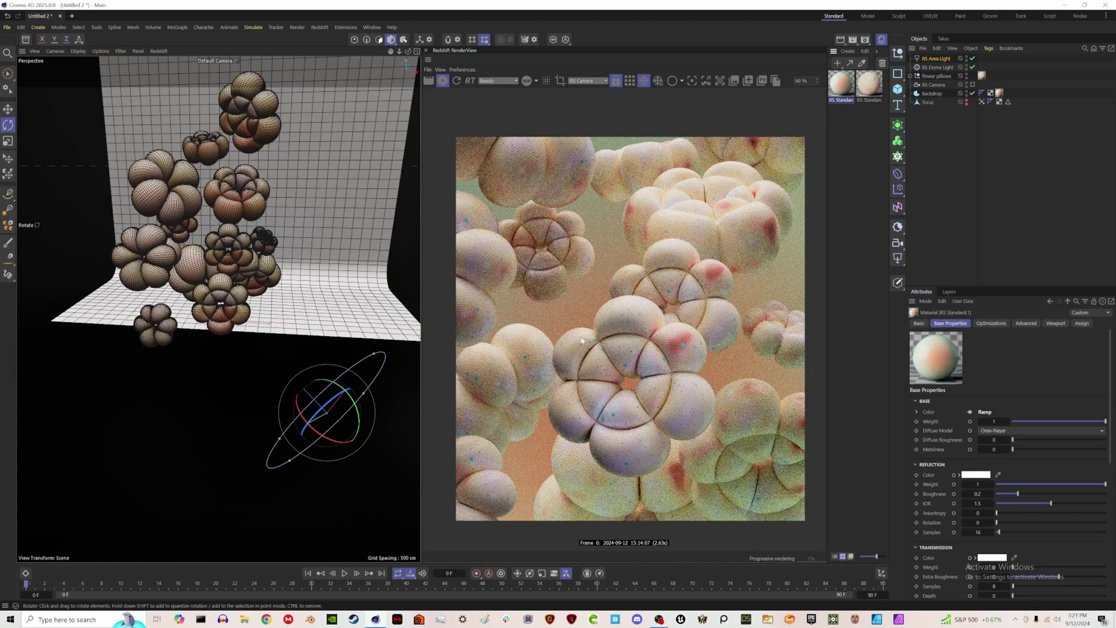
Step: Hide the Material Manager, look through the RS Camera, and switch the viewport to Gouraud shading without wireframe lines
{"action": "left_click", "coordinate": [882, 39]}
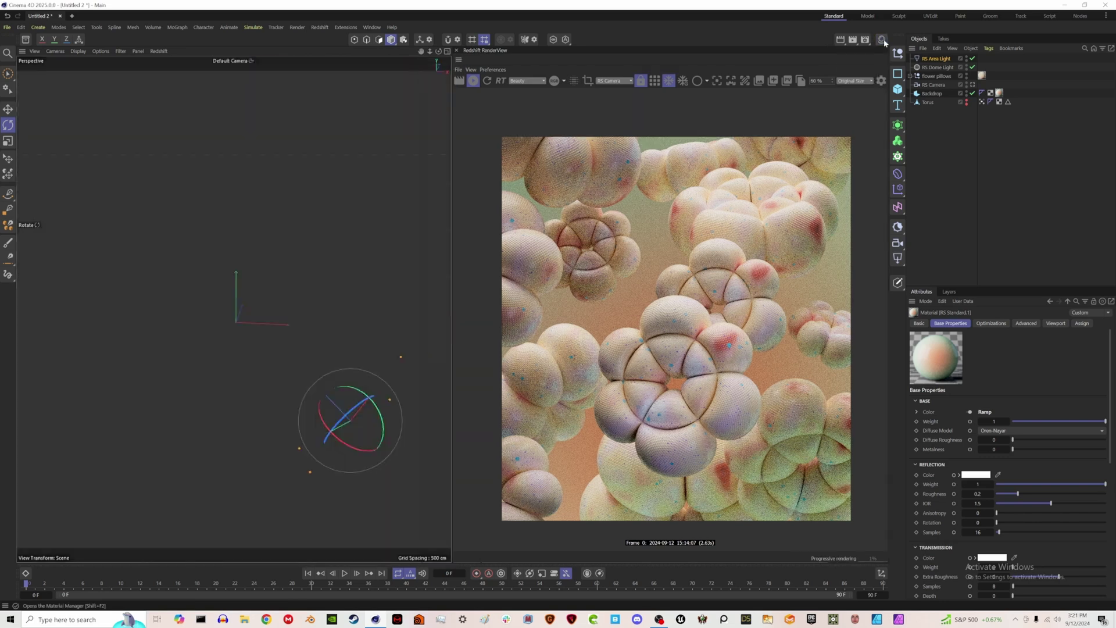
{"action": "left_click", "coordinate": [934, 85]}
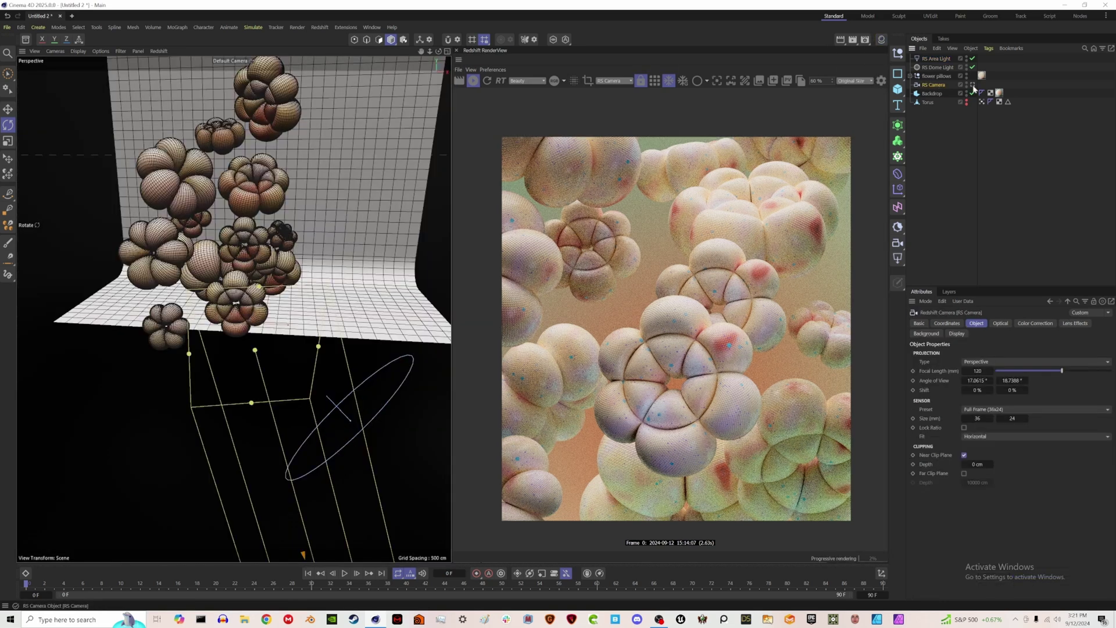
{"action": "left_click", "coordinate": [973, 86]}
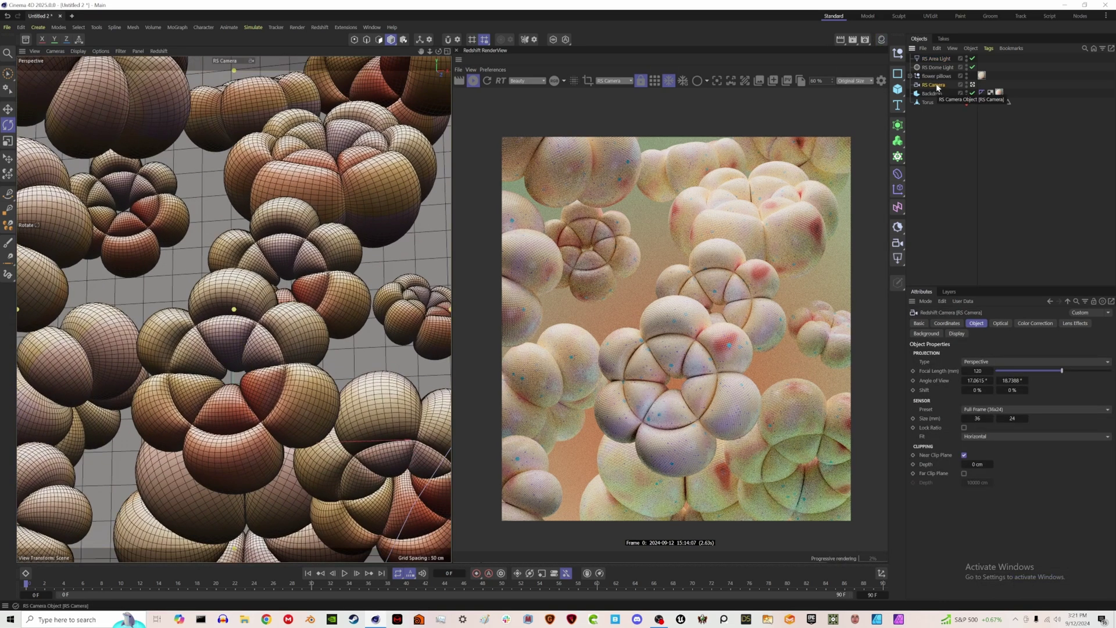
{"action": "key", "text": "n"}
{"action": "key", "text": "a"}
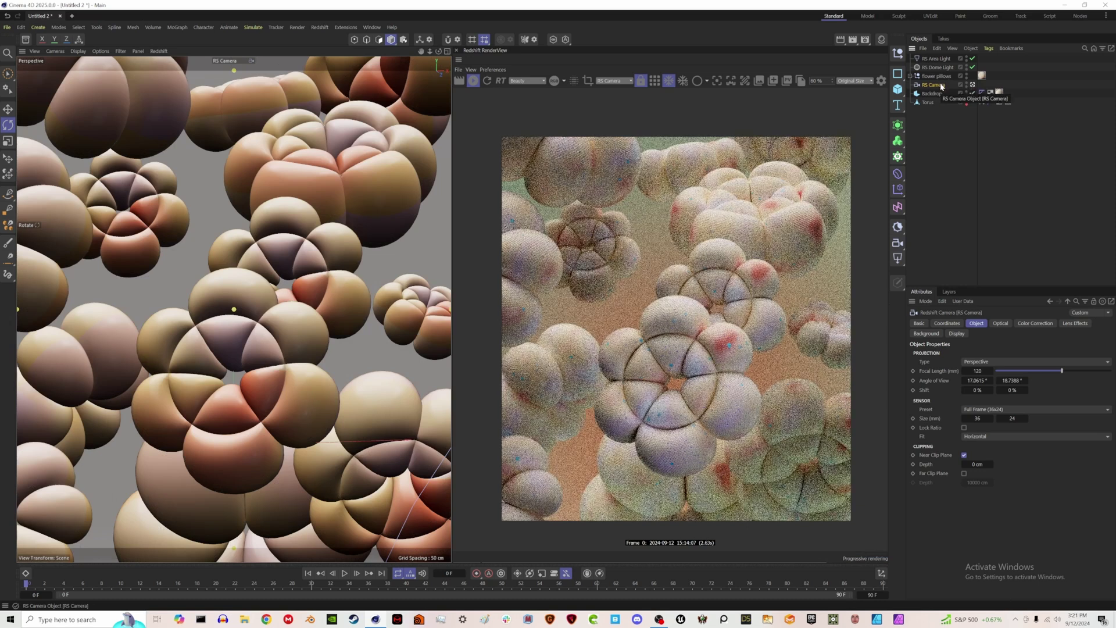
Step: Enable bokeh on the RS Camera with an aperture of 1.8, and pick the focus distance in the render preview
{"action": "left_click", "coordinate": [1001, 323]}
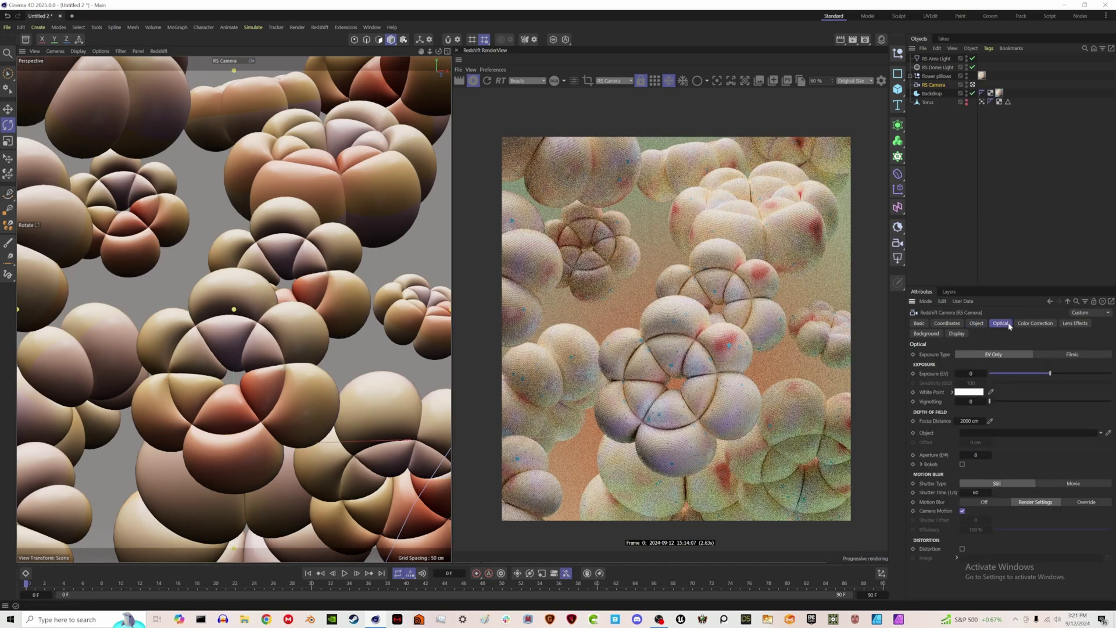
{"action": "left_click", "coordinate": [962, 465]}
{"action": "left_click", "coordinate": [976, 456]}
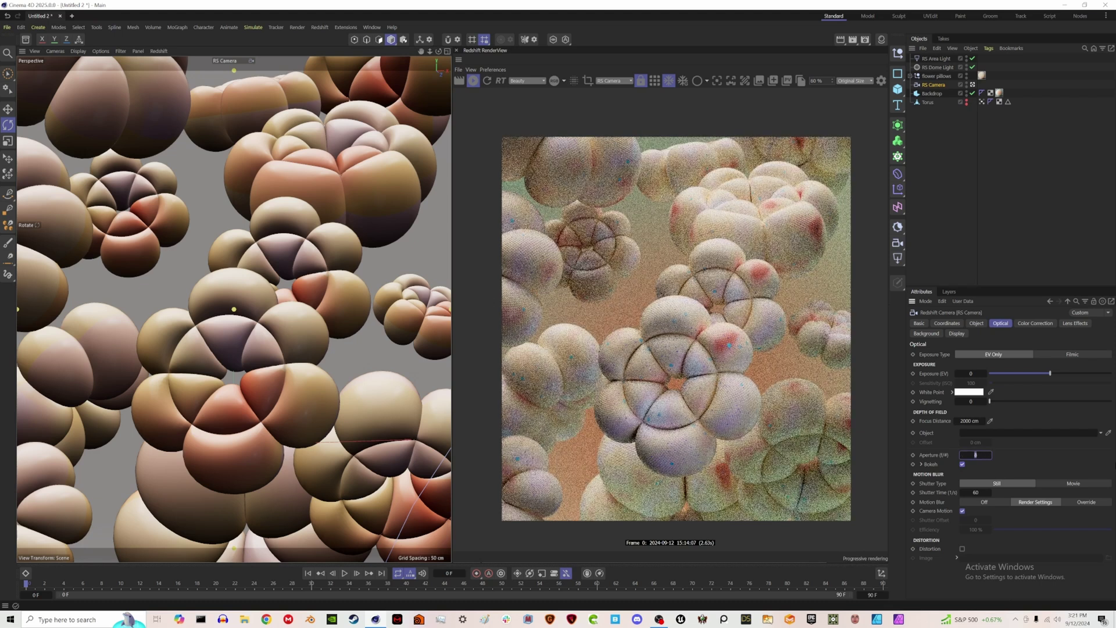
{"action": "type", "text": "1."}
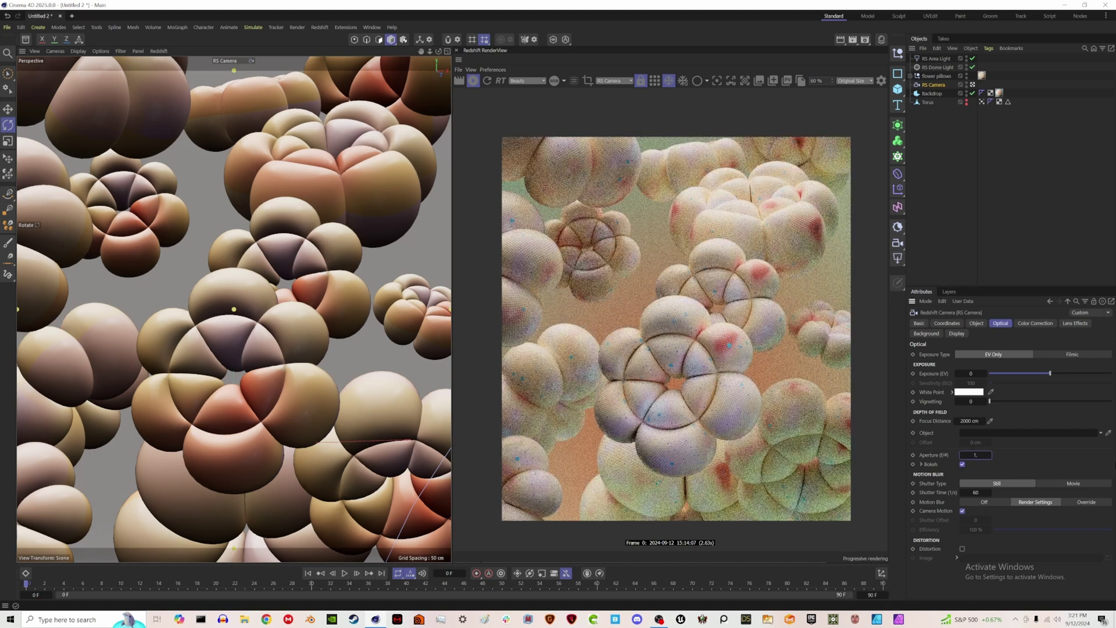
{"action": "type", "text": "8"}
{"action": "key", "text": "Return"}
{"action": "left_click", "coordinate": [717, 80]}
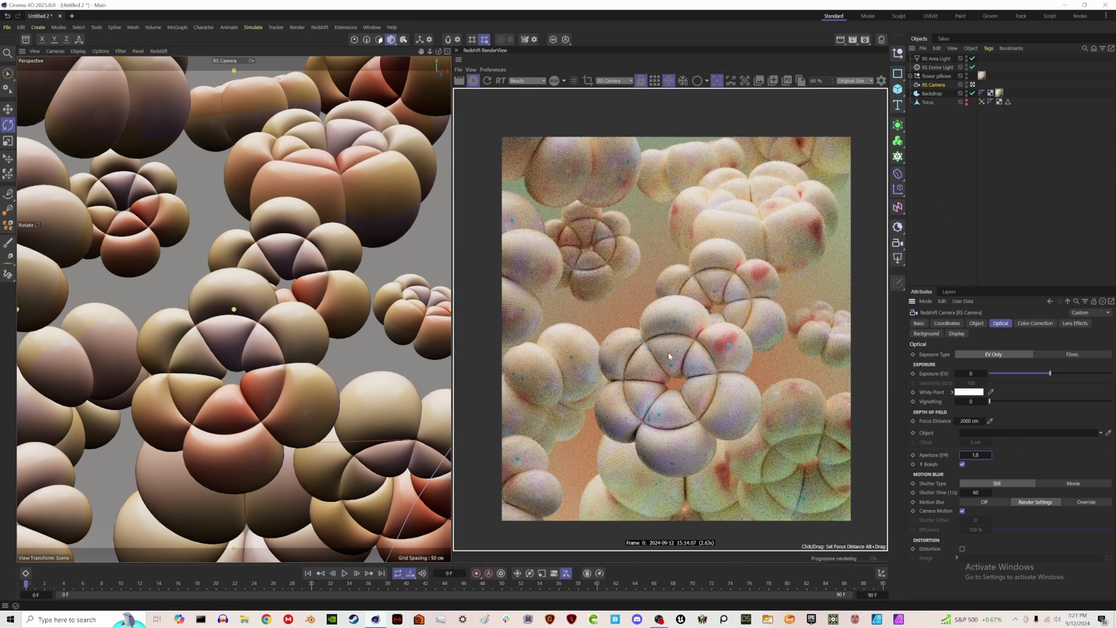
{"action": "left_click", "coordinate": [786, 322]}
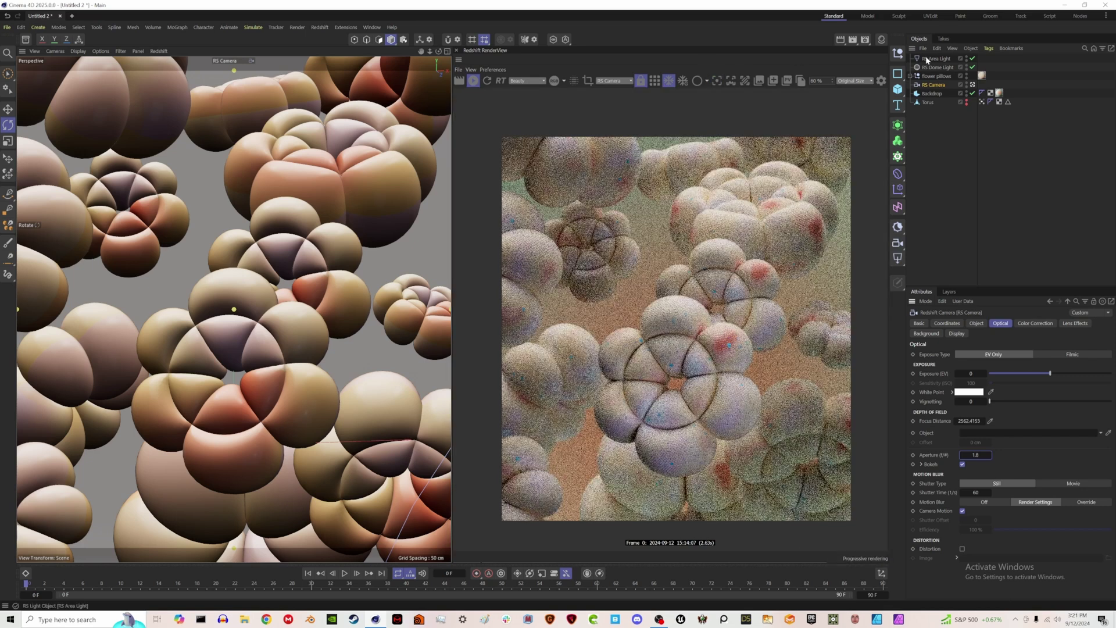
Step: Set the RS Camera's aperture to 1 and inspect the front flower's focus up close in the render
{"action": "left_click_drag", "start_coordinate": [970, 454], "coordinate": [1074, 451]}
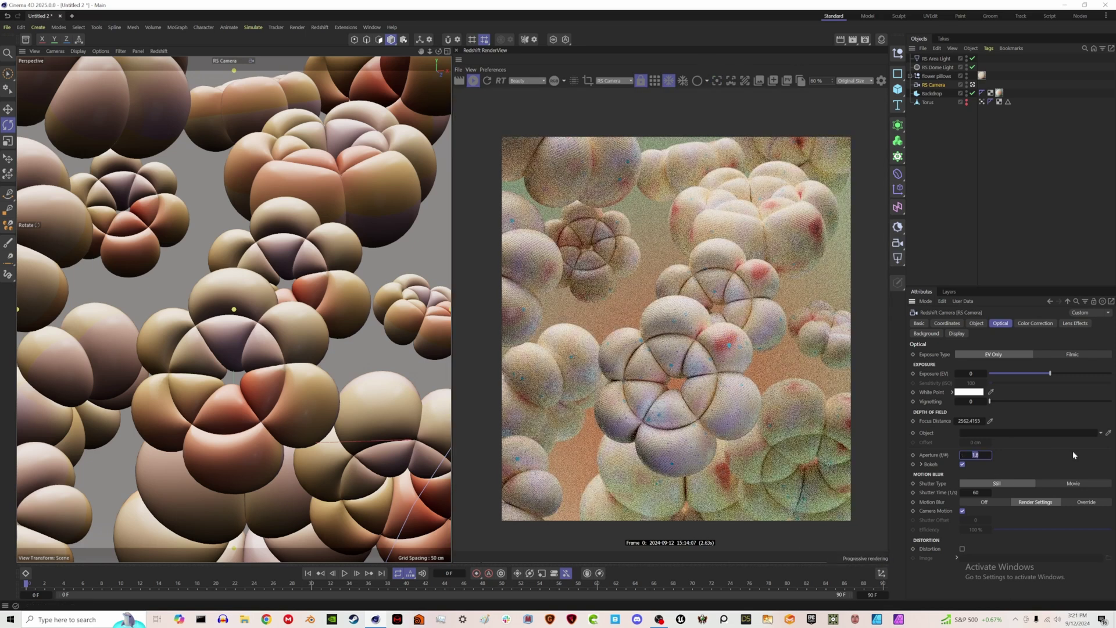
{"action": "type", "text": "1"}
{"action": "key", "text": "Return"}
{"action": "scroll", "coordinate": [696, 374], "scroll_direction": "up", "scroll_amount": 4}
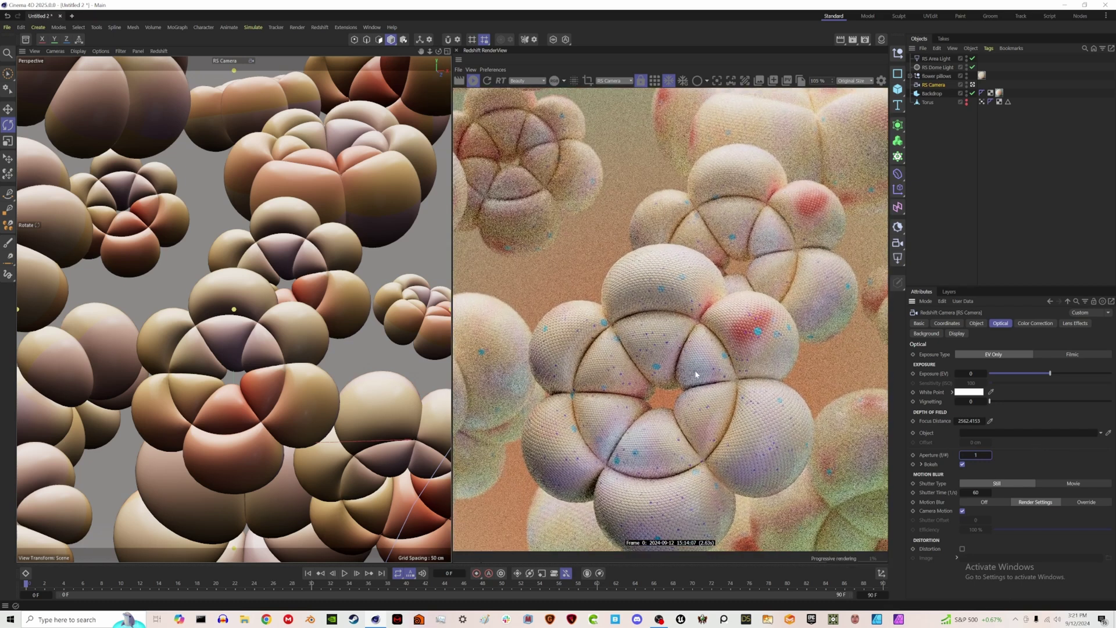
{"action": "scroll", "coordinate": [696, 373], "scroll_direction": "down", "scroll_amount": 4}
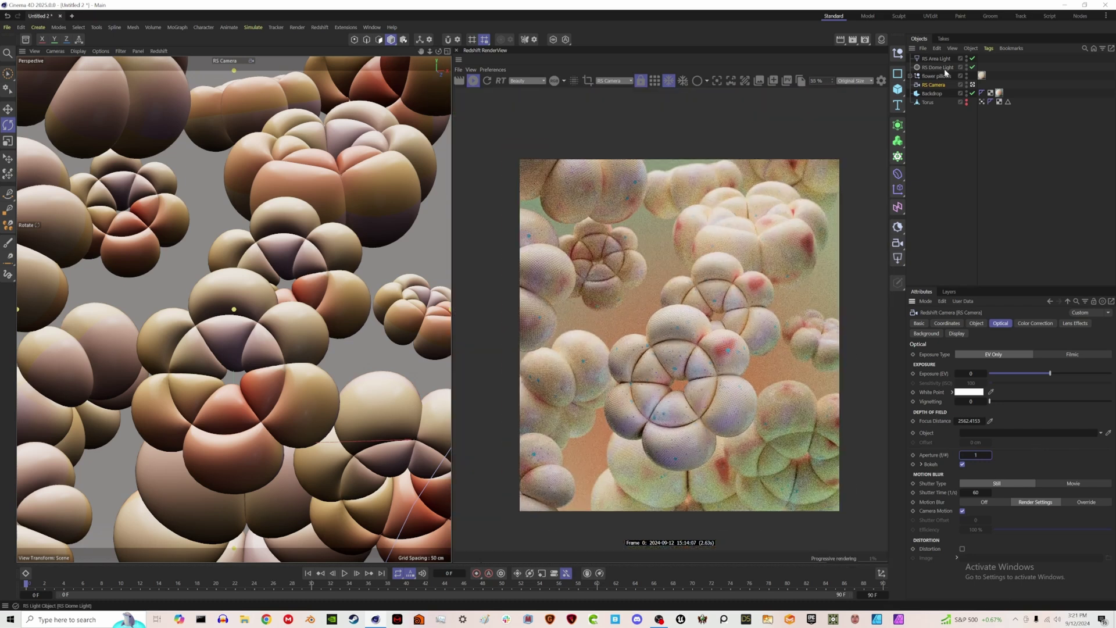
Step: Add an RS Object render tag to every flower pillow in the flower pillows group
{"action": "left_click", "coordinate": [911, 77]}
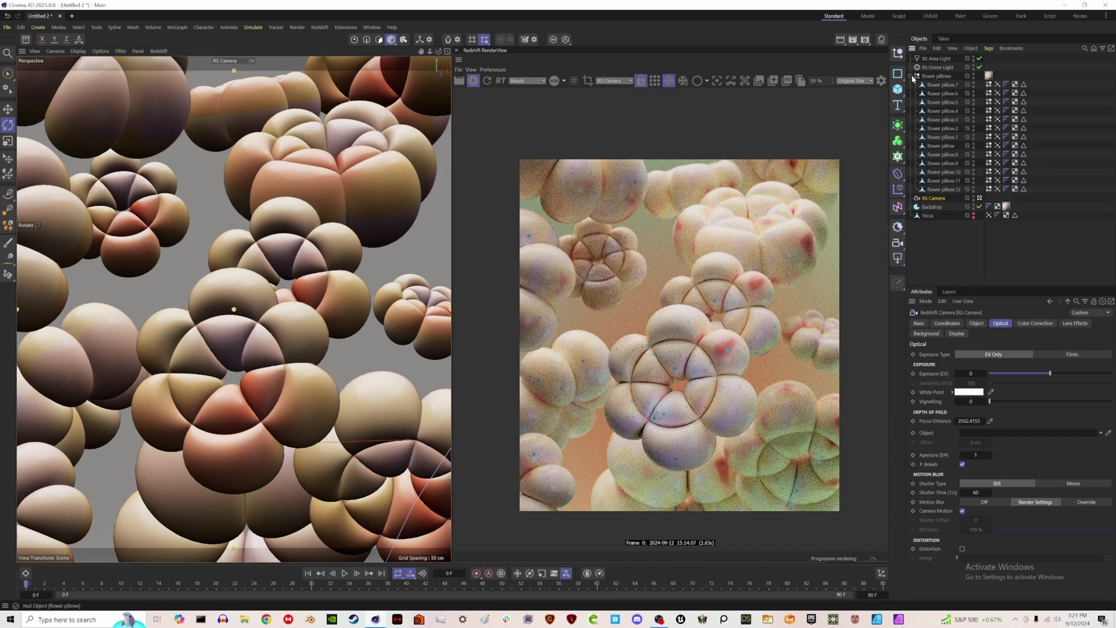
{"action": "left_click", "coordinate": [942, 85]}
{"action": "left_click", "coordinate": [944, 190], "text": "shift"}
{"action": "right_click", "coordinate": [945, 193]}
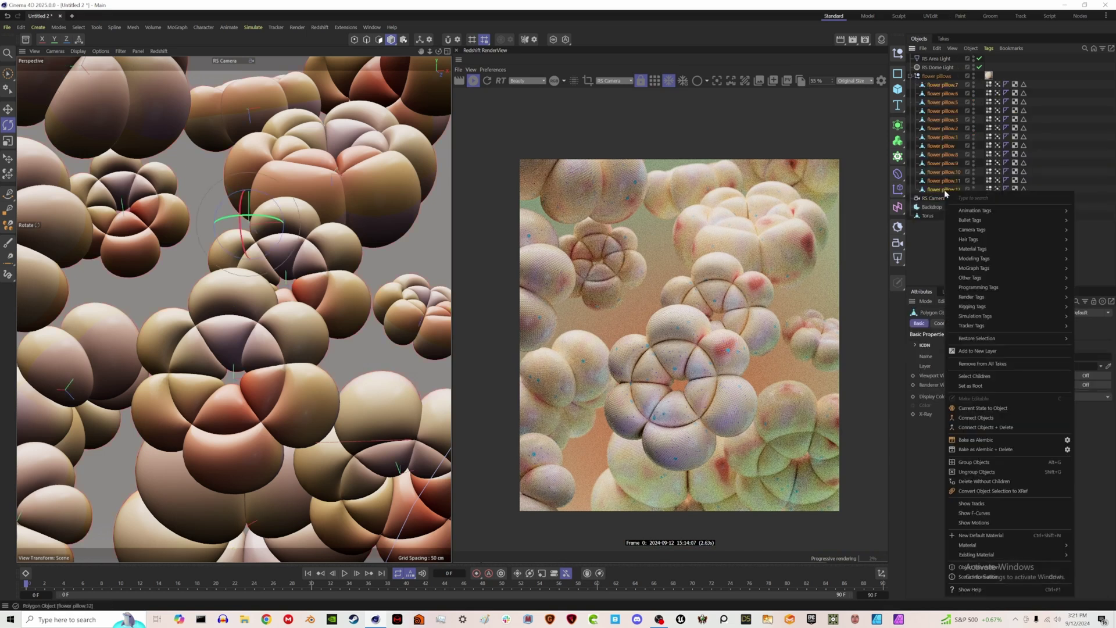
{"action": "mouse_move", "coordinate": [983, 297]}
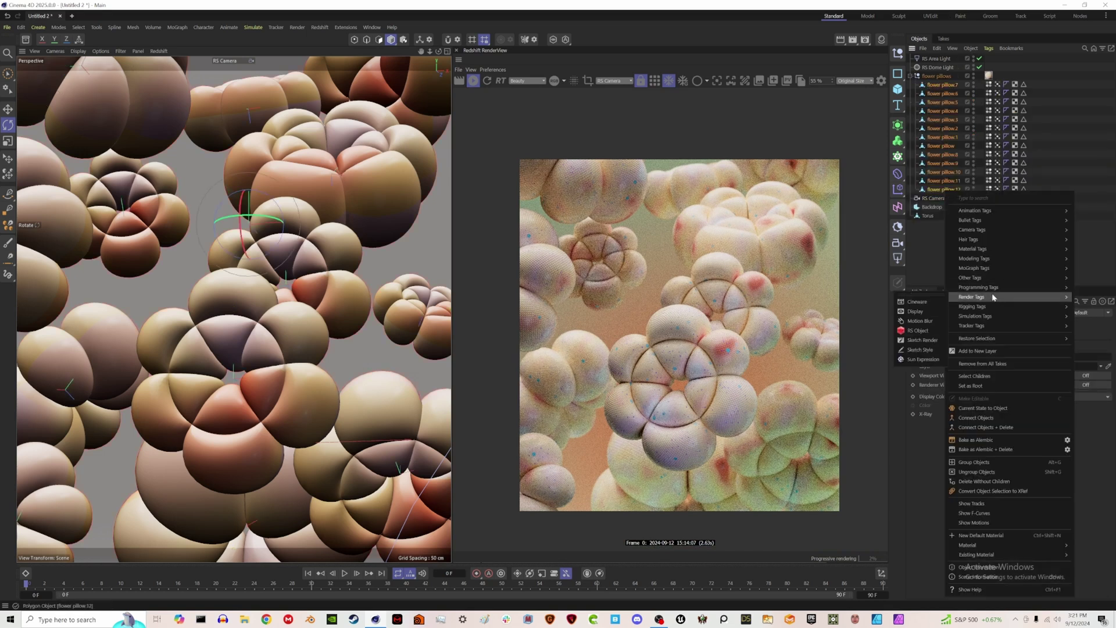
{"action": "left_click", "coordinate": [918, 330]}
Step: Enable the geometry override and tessellation on all the flower pillows' RS Object tags, and clear the selection
{"action": "left_click", "coordinate": [972, 323]}
{"action": "left_click", "coordinate": [942, 344]}
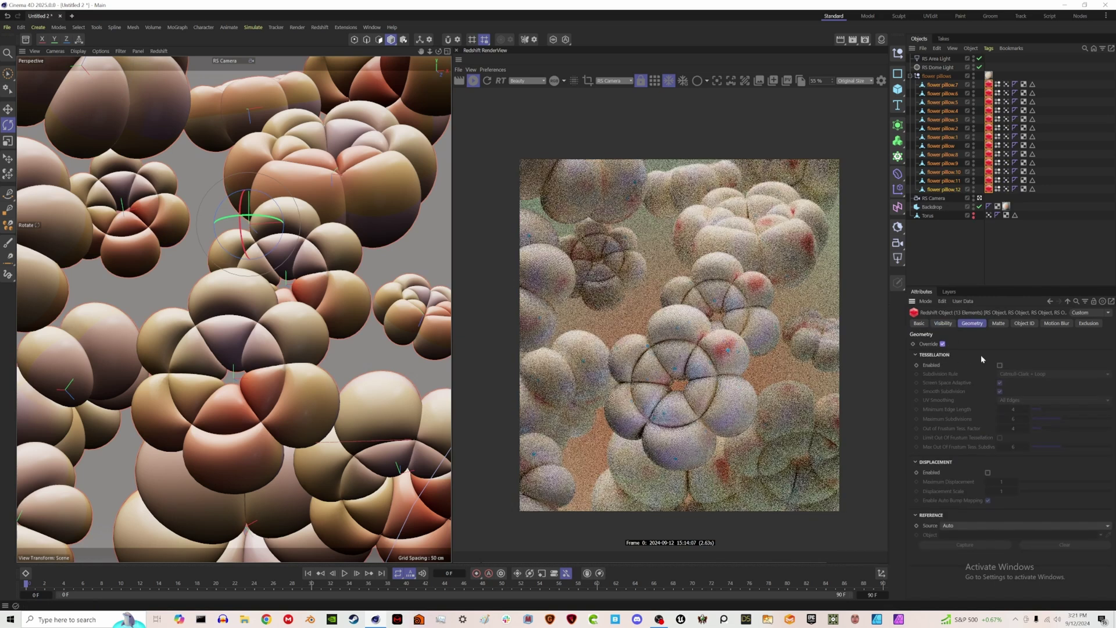
{"action": "left_click", "coordinate": [1000, 365]}
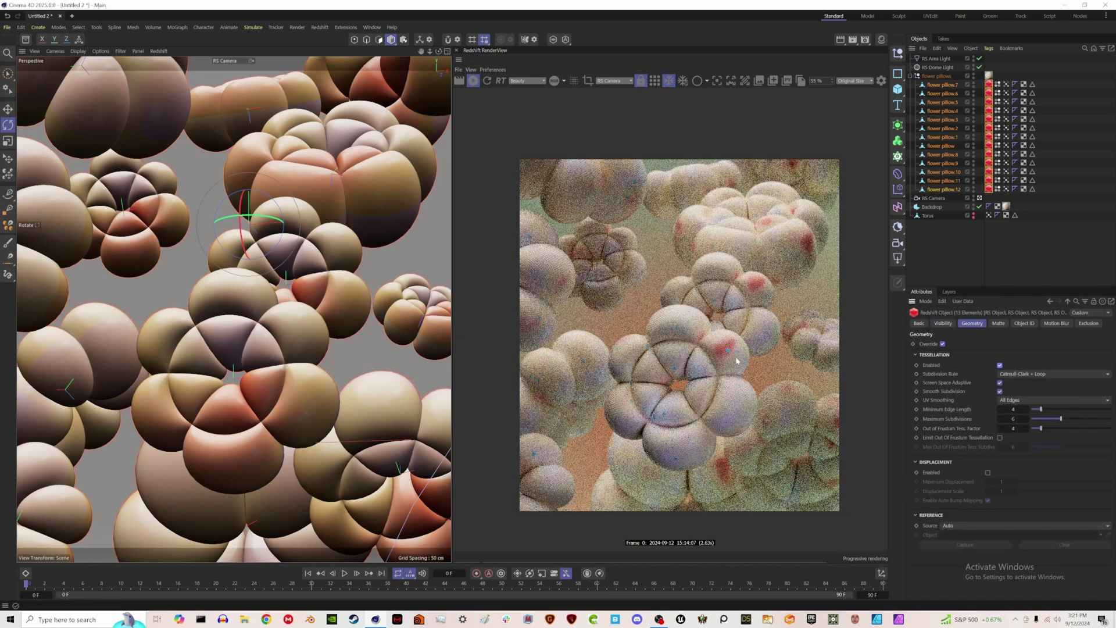
{"action": "left_click", "coordinate": [950, 259]}
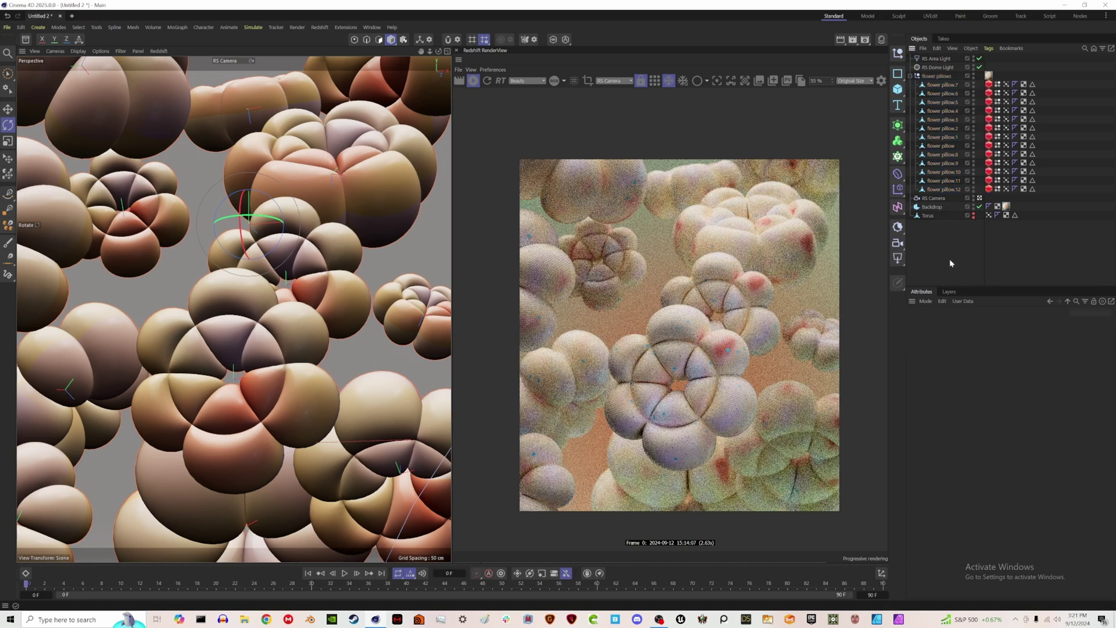